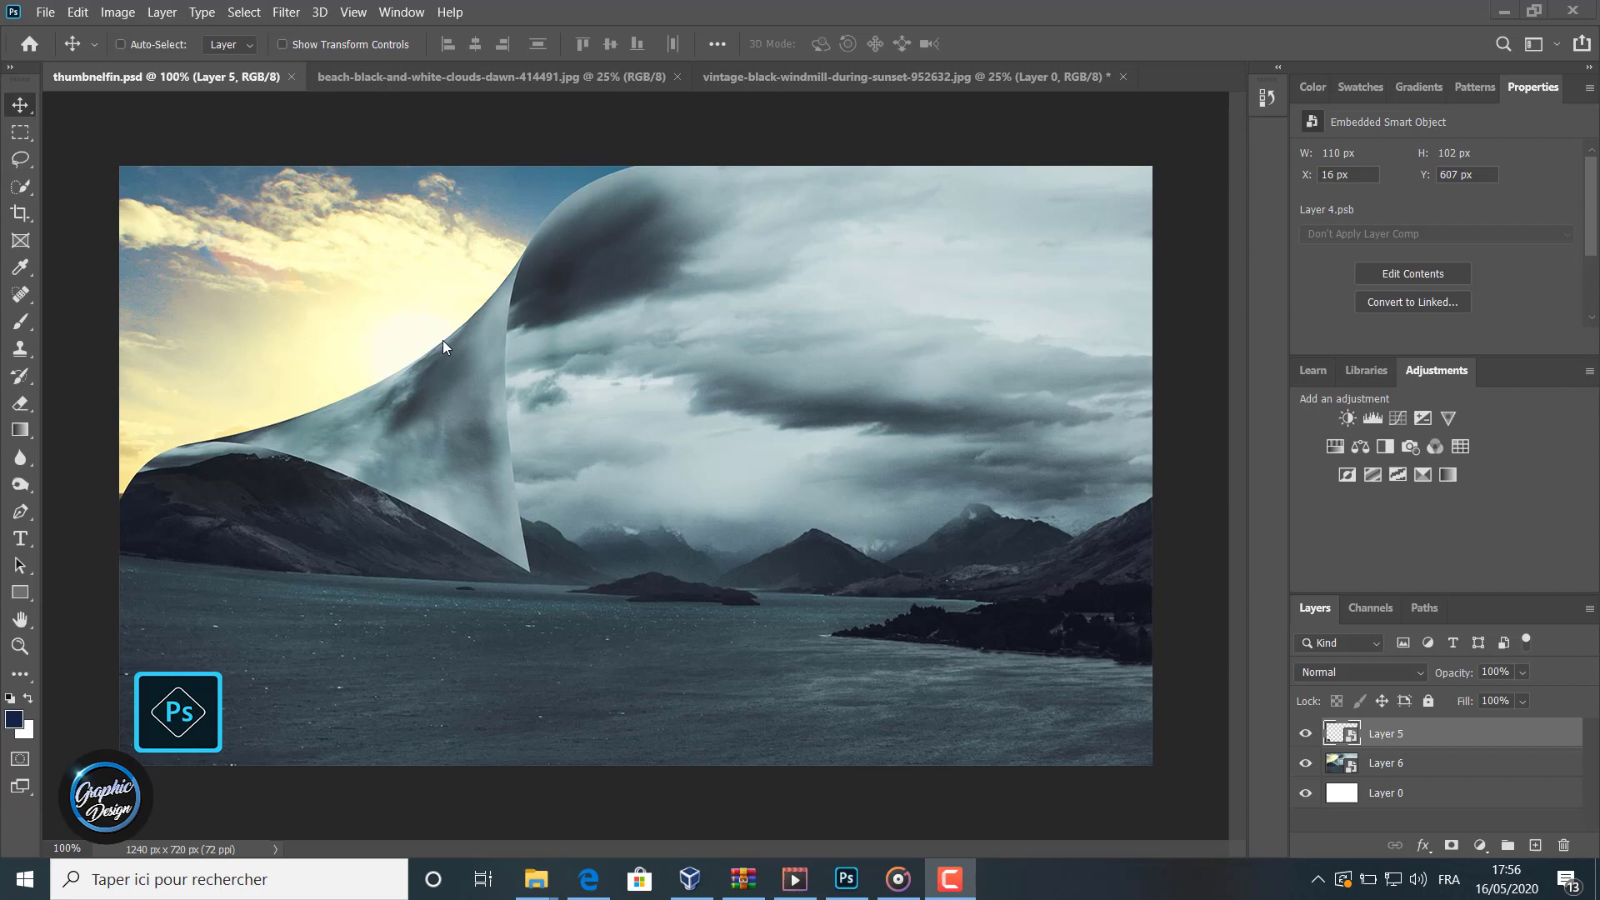
# - Hide and re-show Layer 6, the curled landscape, to check the thumbnelfin.psd composite
pyautogui.click(1305, 763)
pyautogui.click(1305, 765)
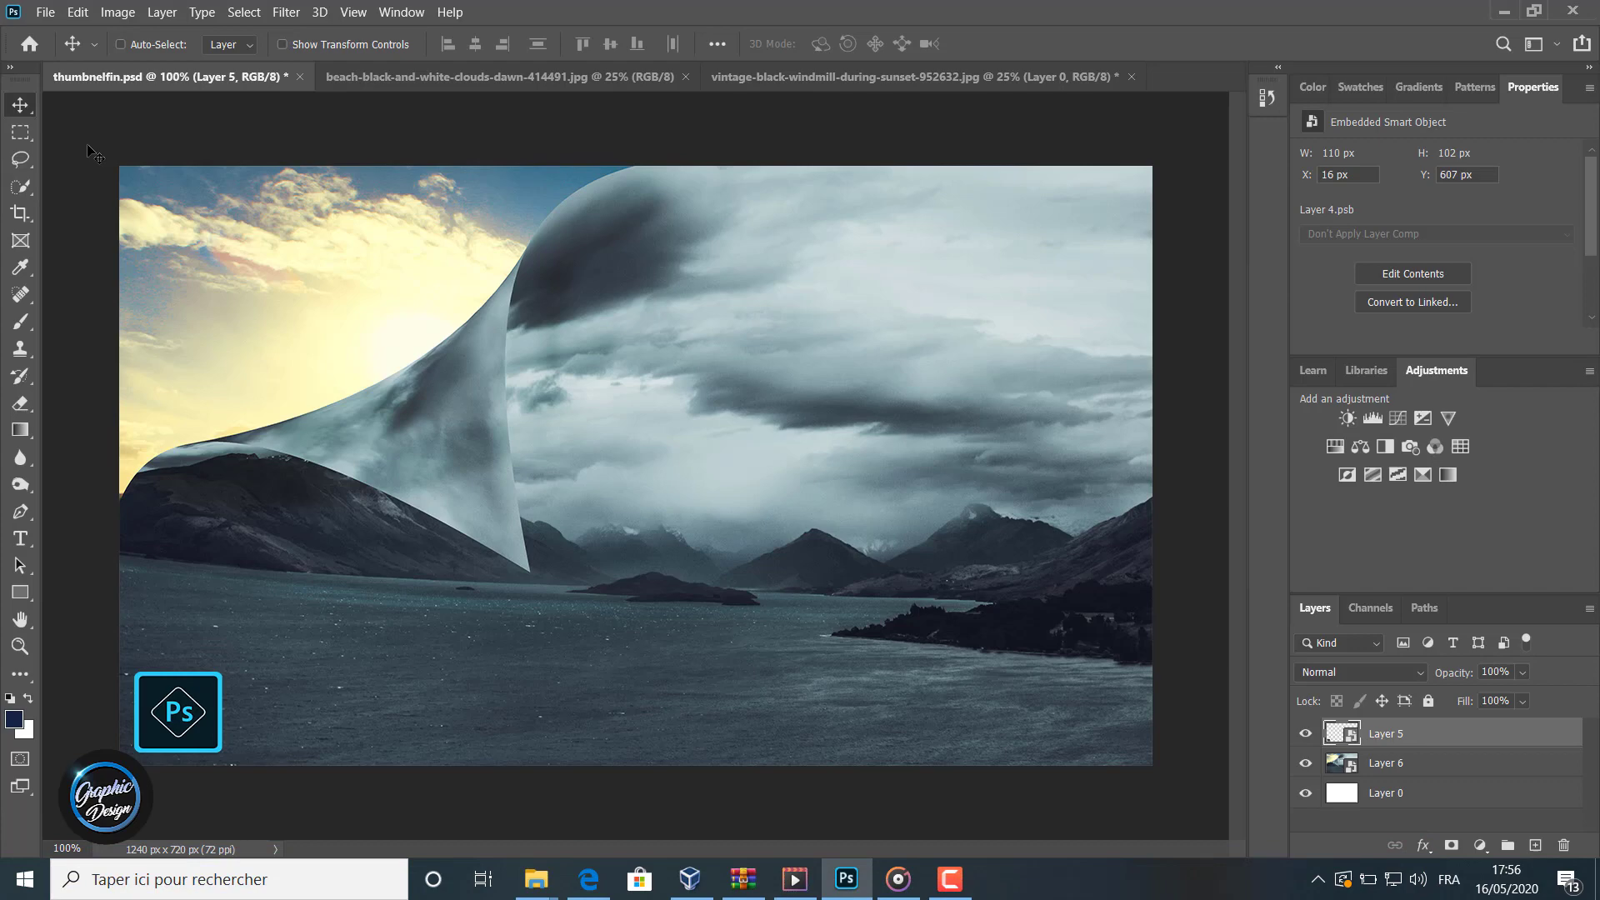
# - Switch to the stormy lake photo and apply Edit > Transform > Warp to Layer 0
pyautogui.click(593, 83)
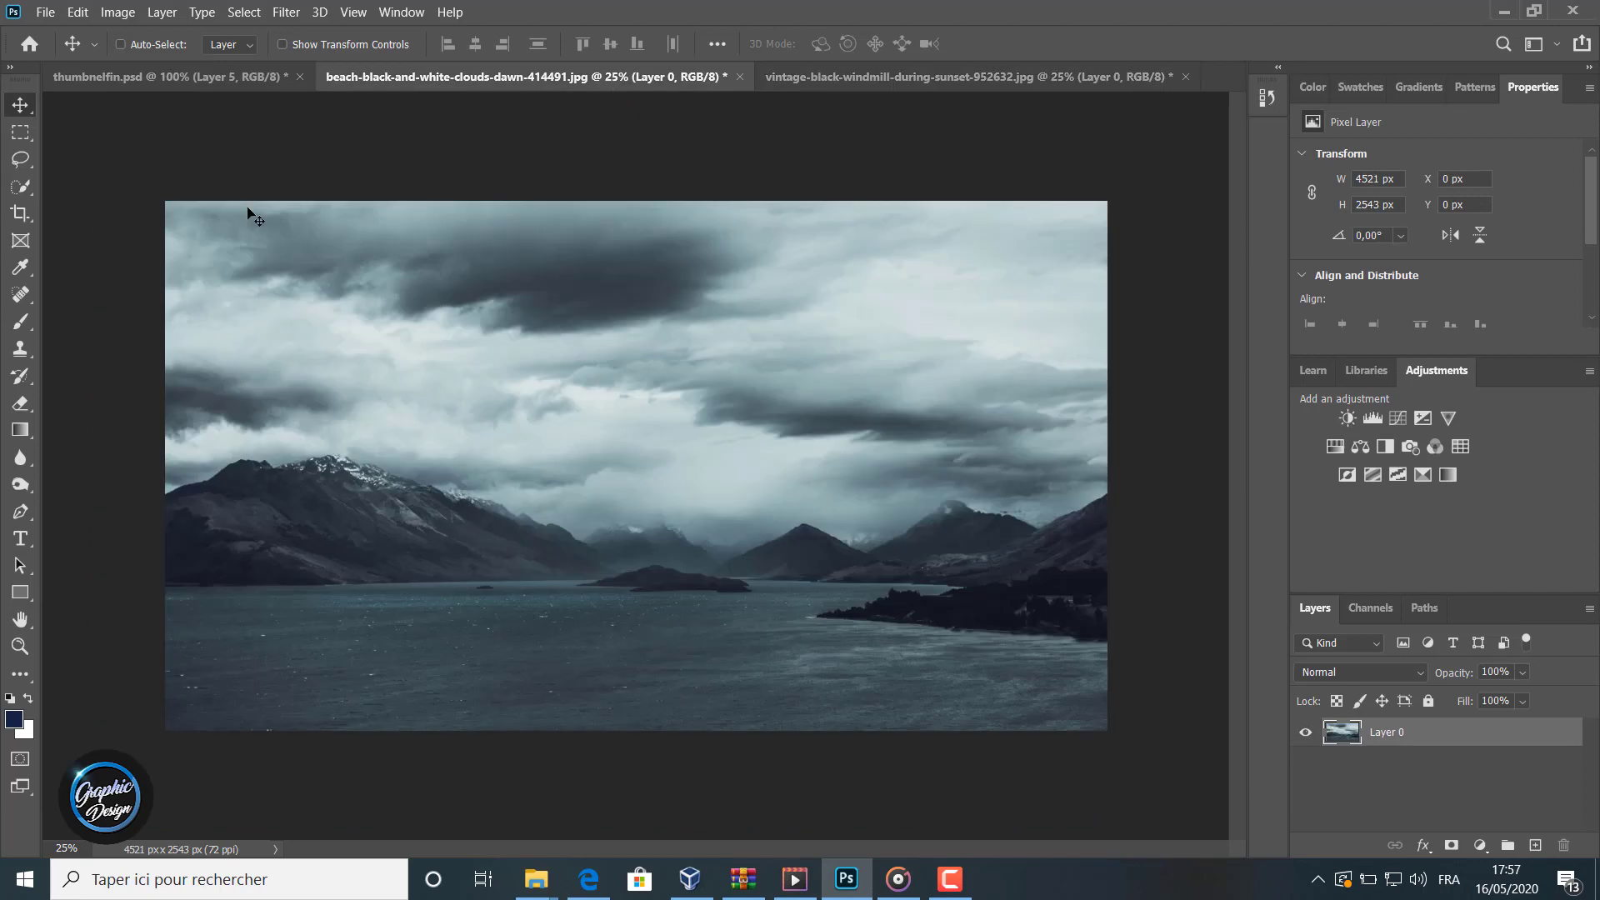
pyautogui.click(77, 12)
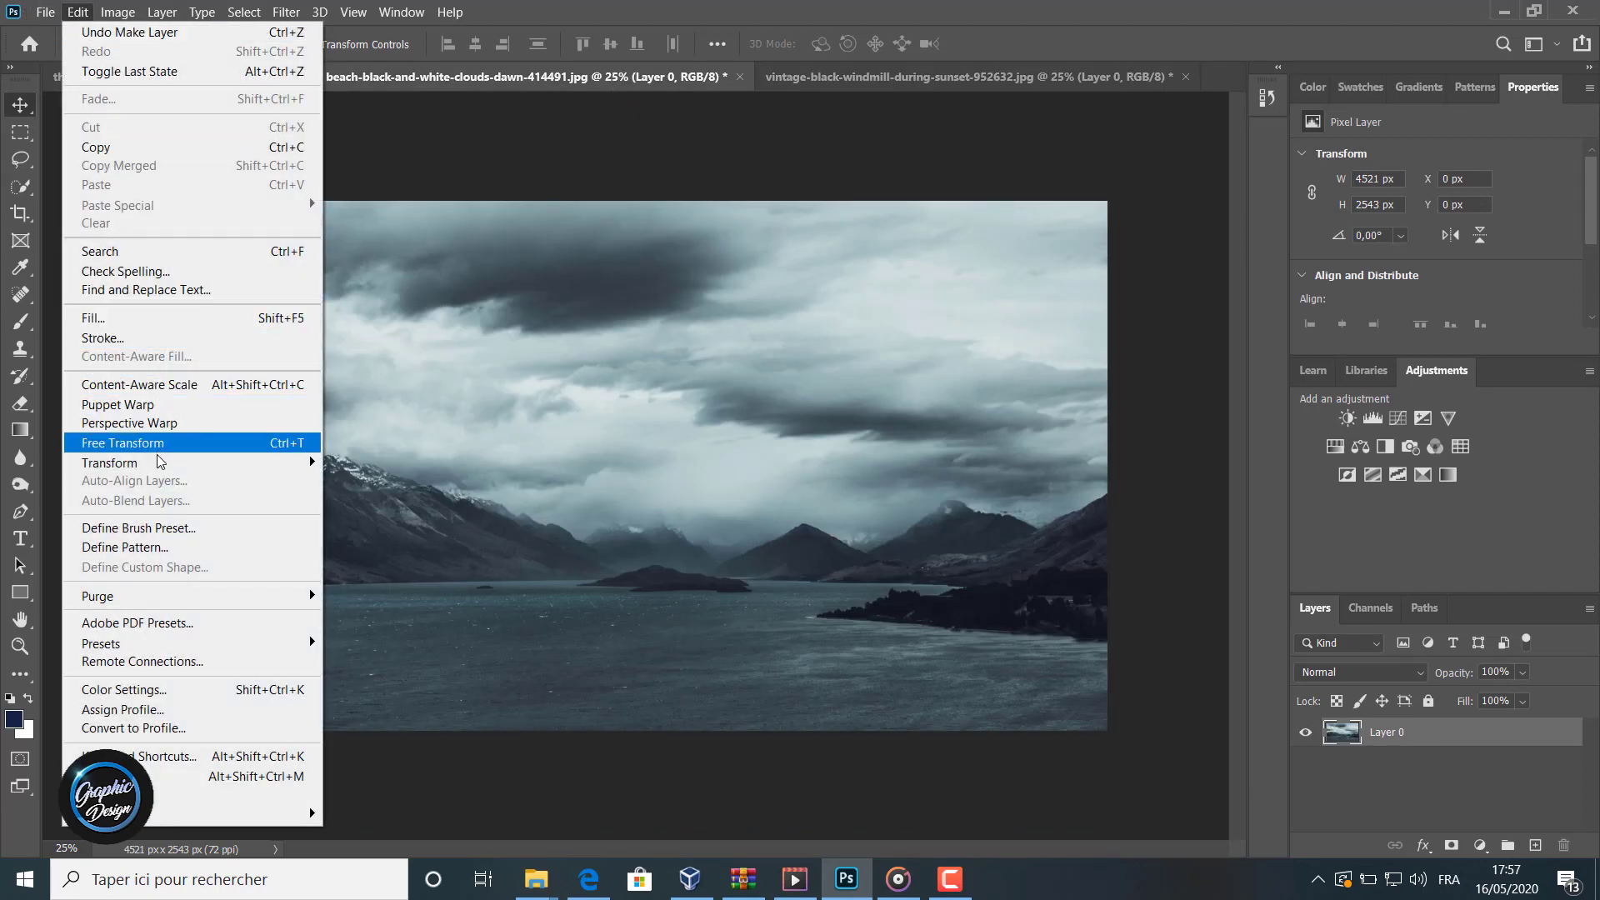
pyautogui.moveTo(158, 462)
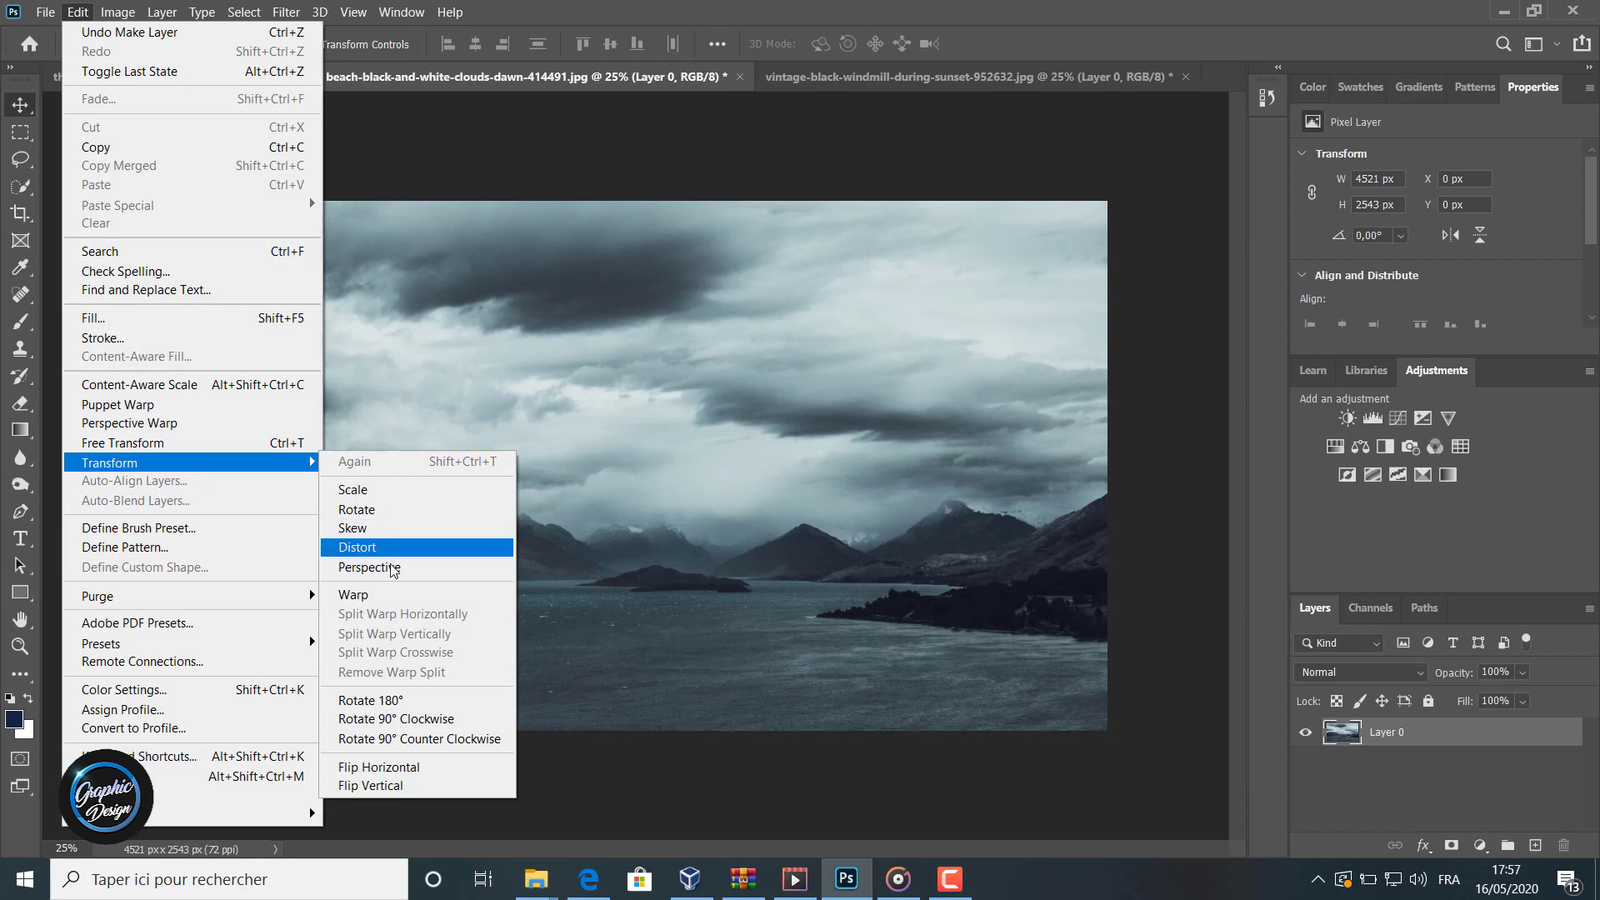
pyautogui.click(373, 596)
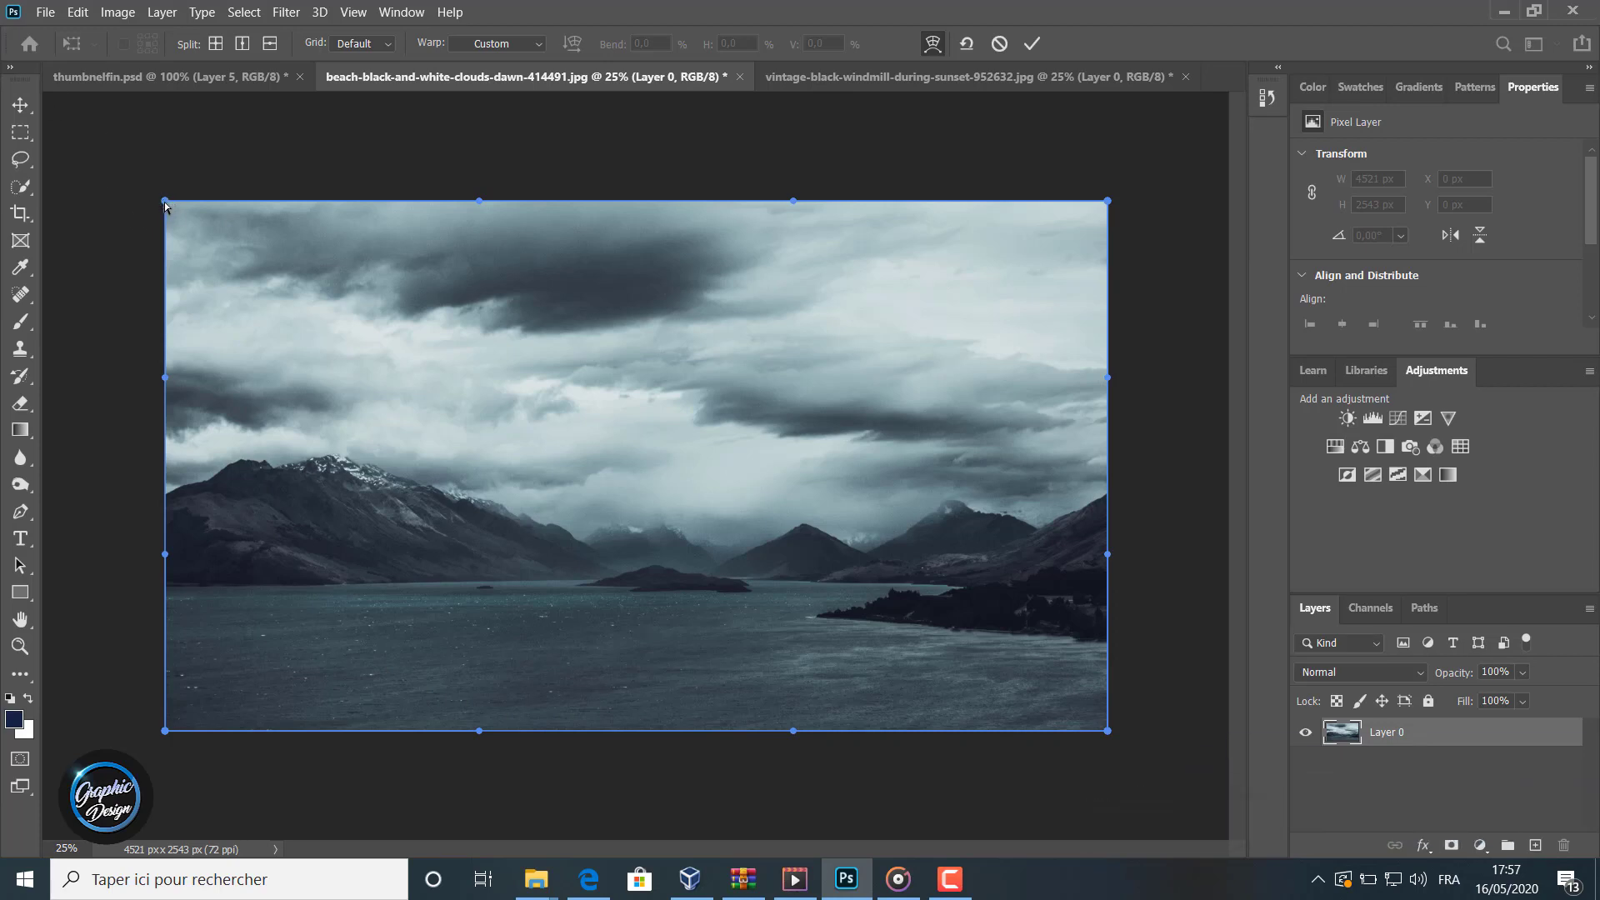
# - Pull the warp's top-left corner down and right, then reshape the side and top handles into a curl
pyautogui.moveTo(165, 207); pyautogui.dragTo(586, 596)
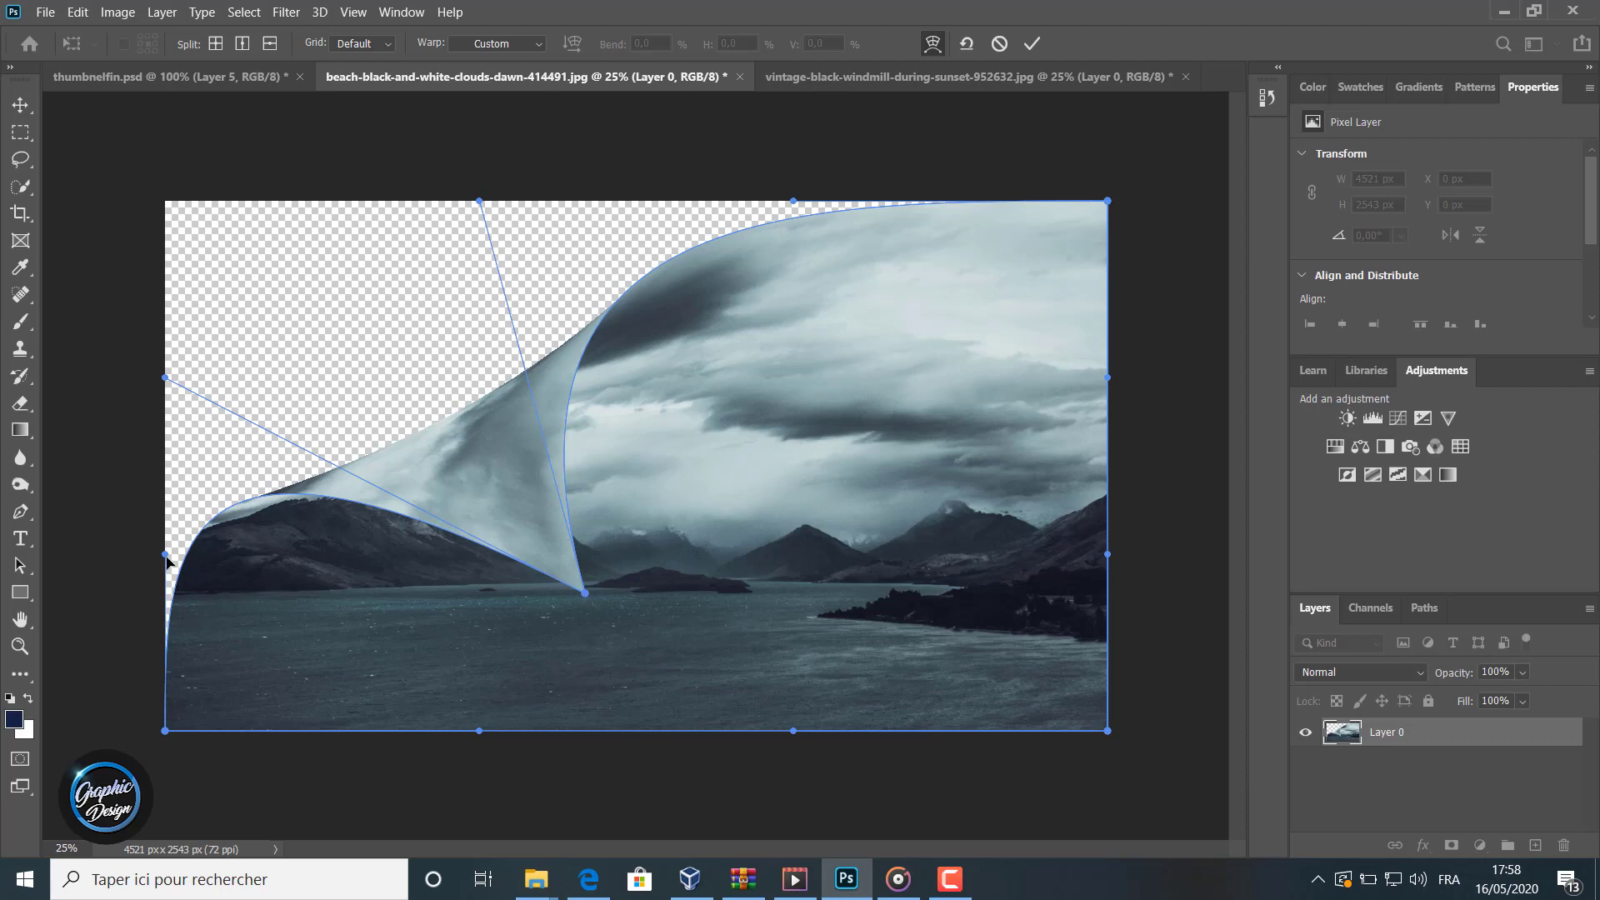
pyautogui.moveTo(165, 555); pyautogui.dragTo(145, 451)
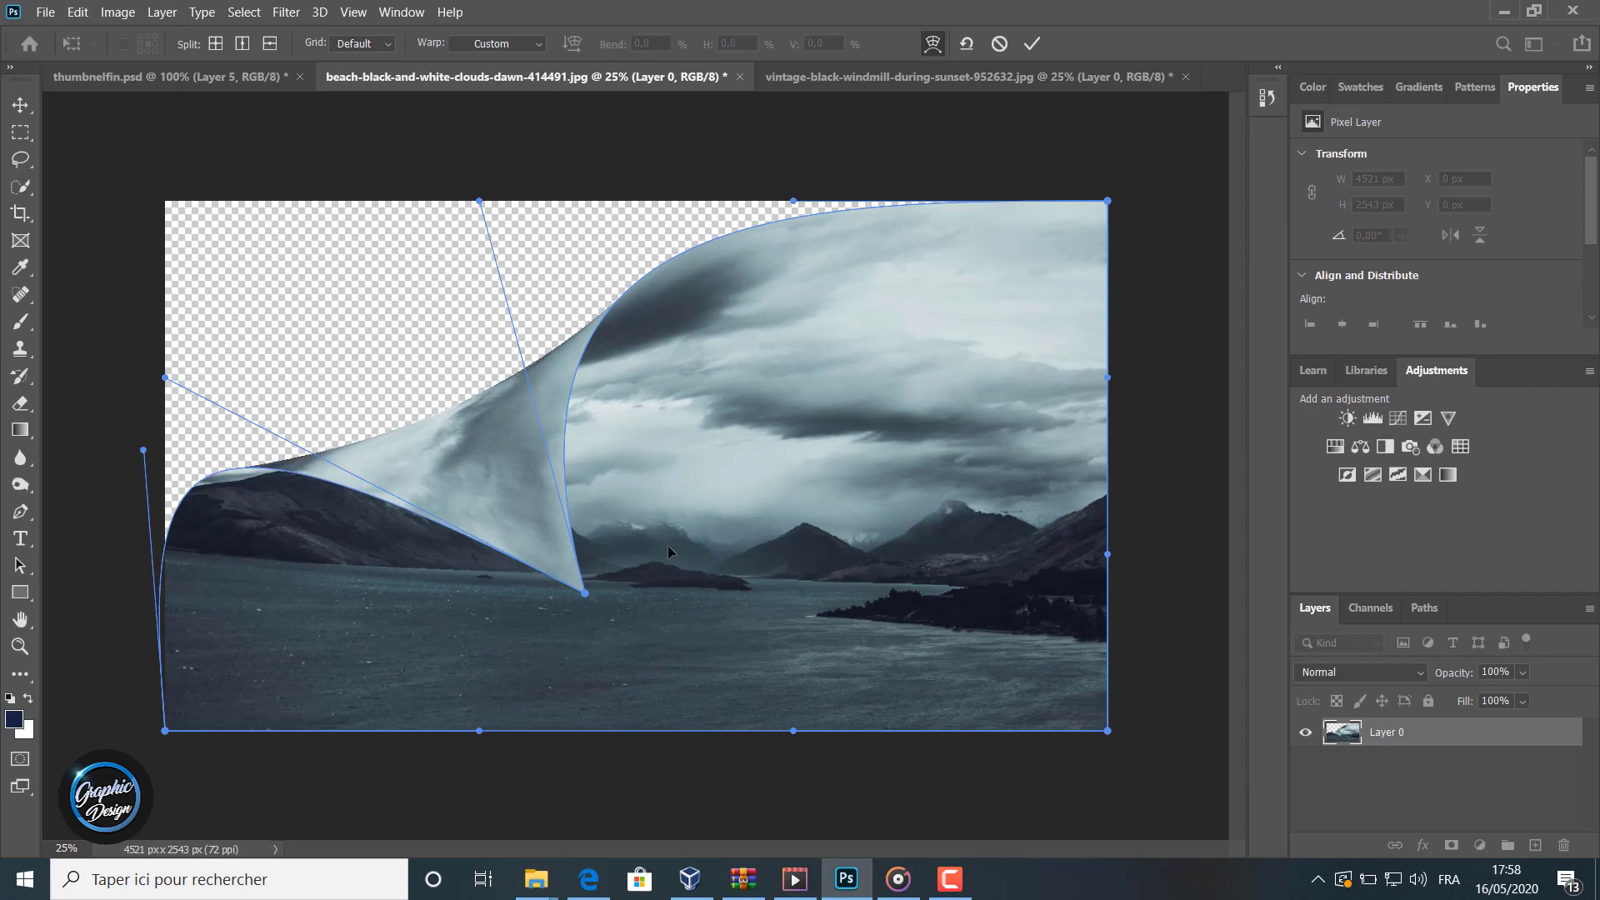
pyautogui.moveTo(585, 595); pyautogui.dragTo(548, 528)
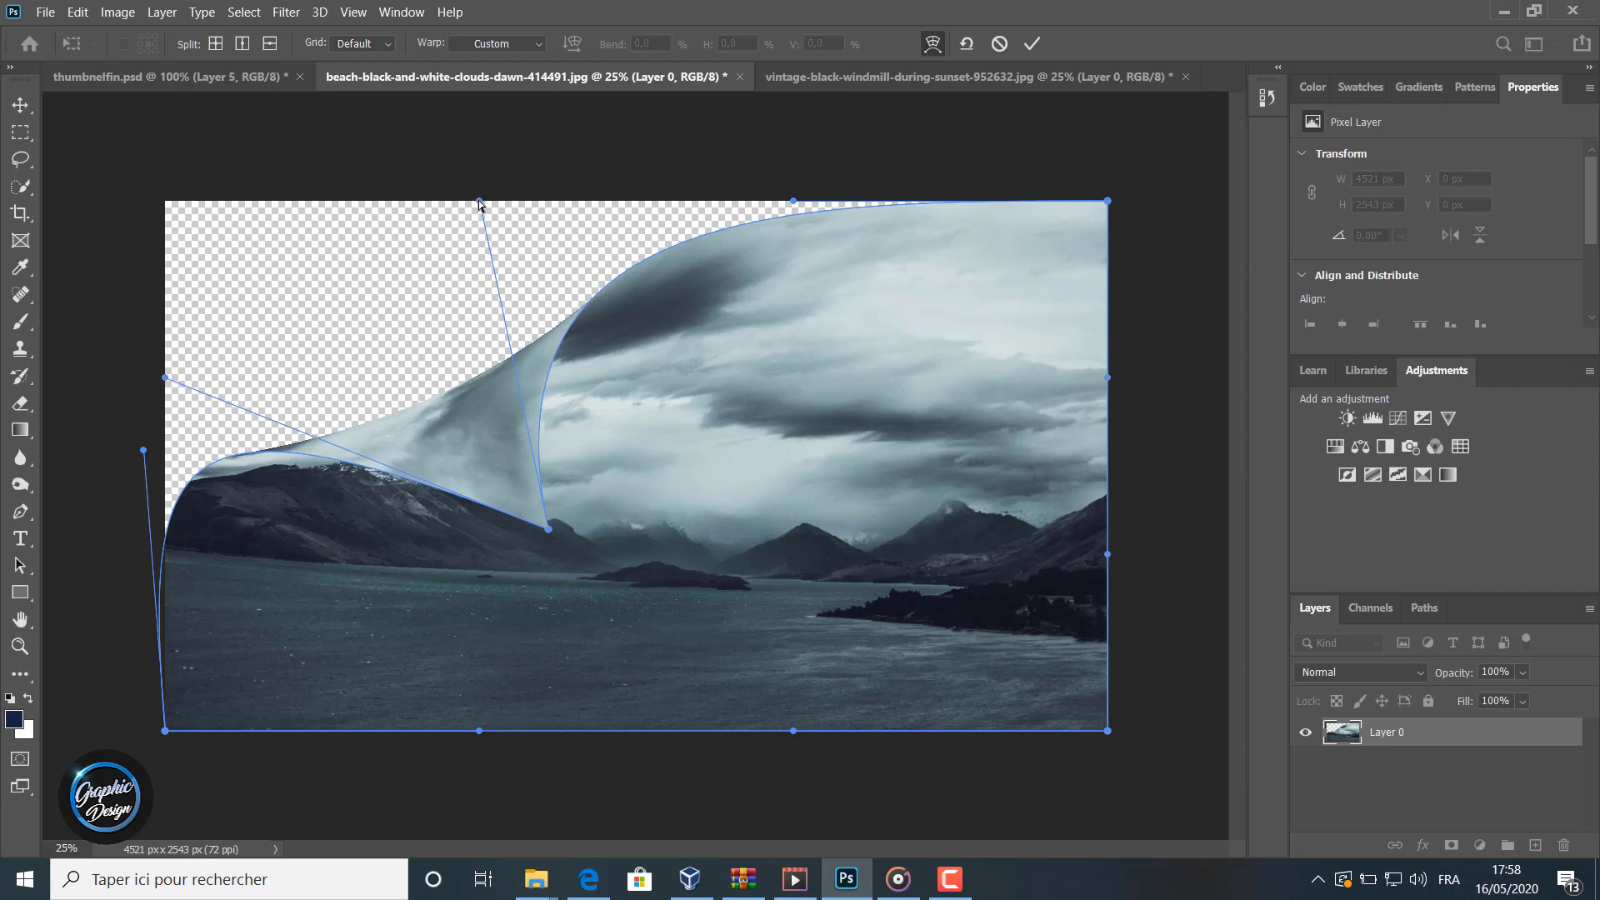
pyautogui.moveTo(479, 201); pyautogui.dragTo(409, 149)
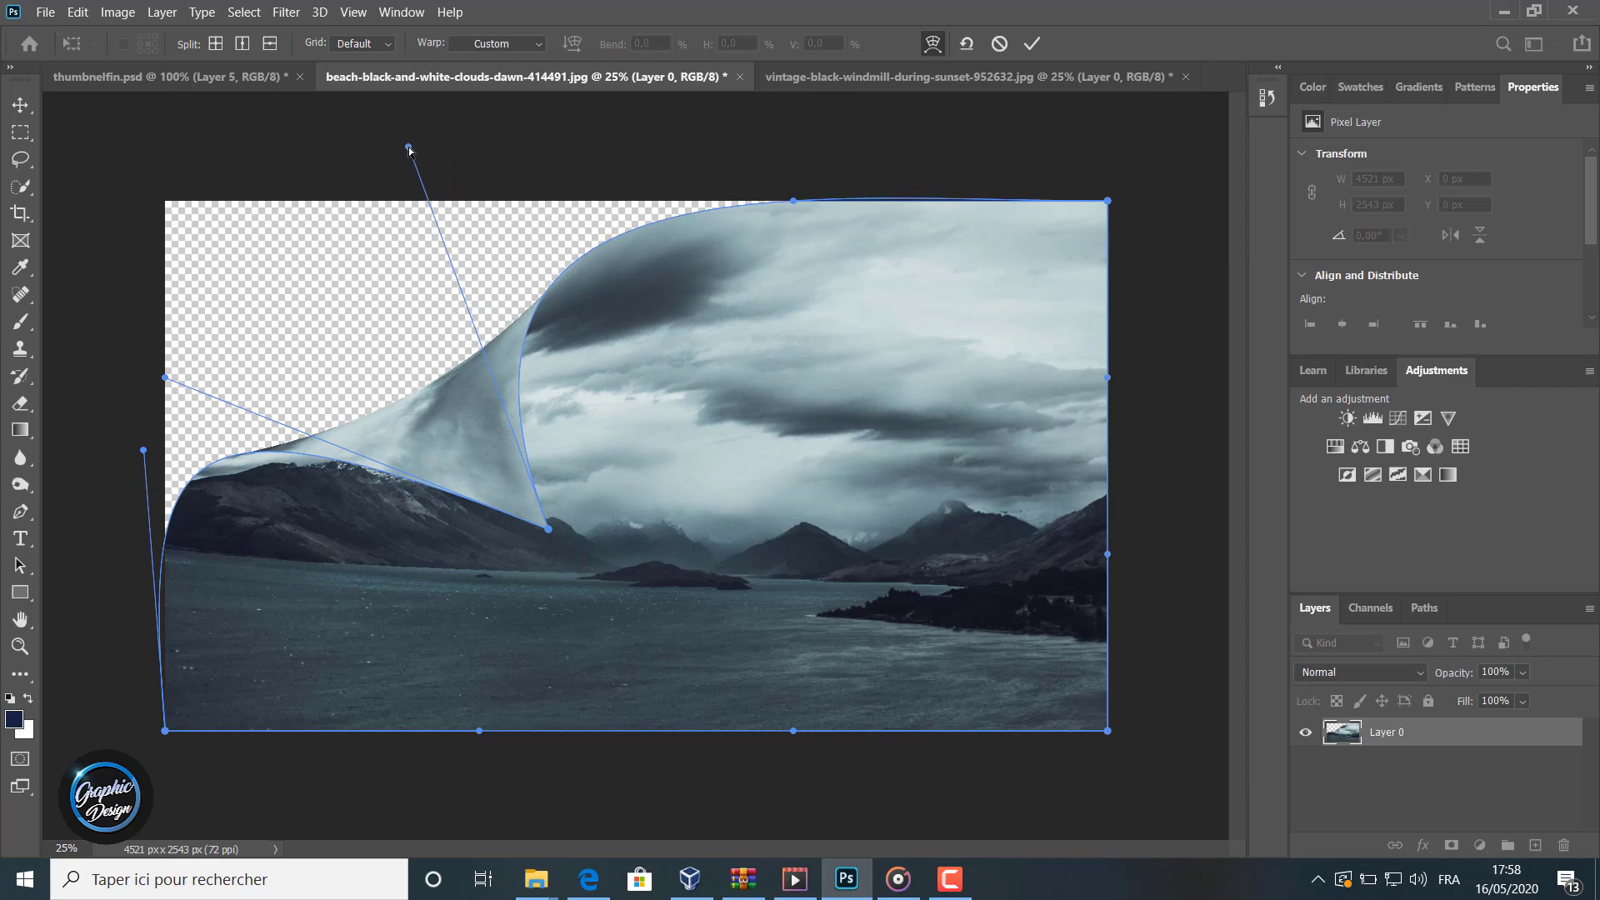
# - Adjust warp points along the top edge, curl tip and lower-left curve for smoother bends
pyautogui.moveTo(791, 201); pyautogui.dragTo(690, 198)
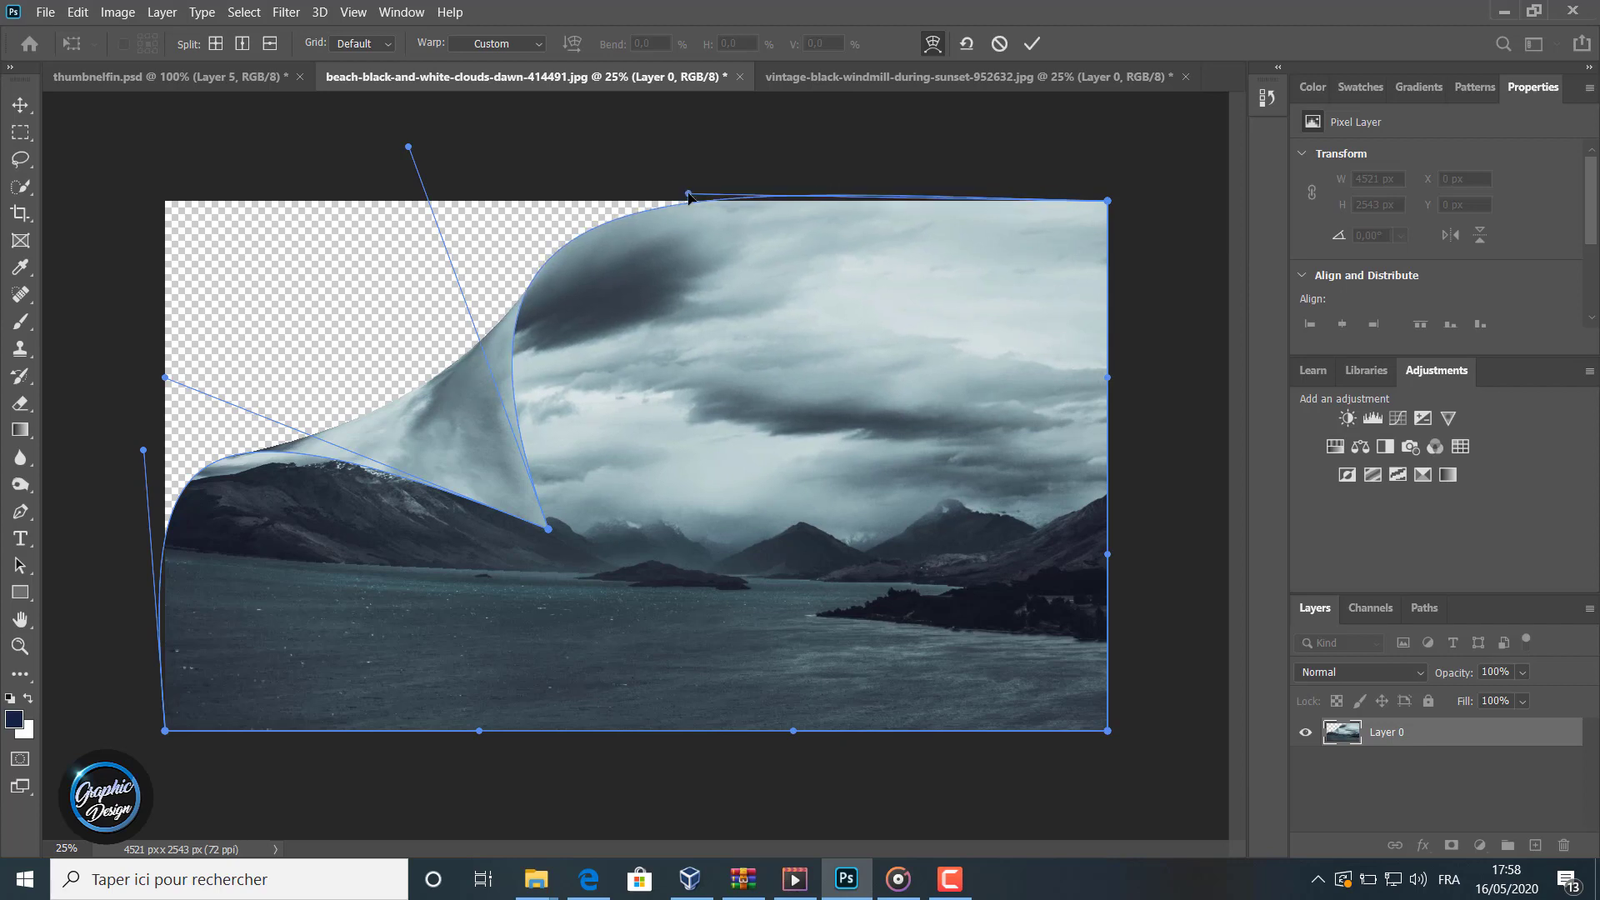
pyautogui.moveTo(548, 533); pyautogui.dragTo(624, 475)
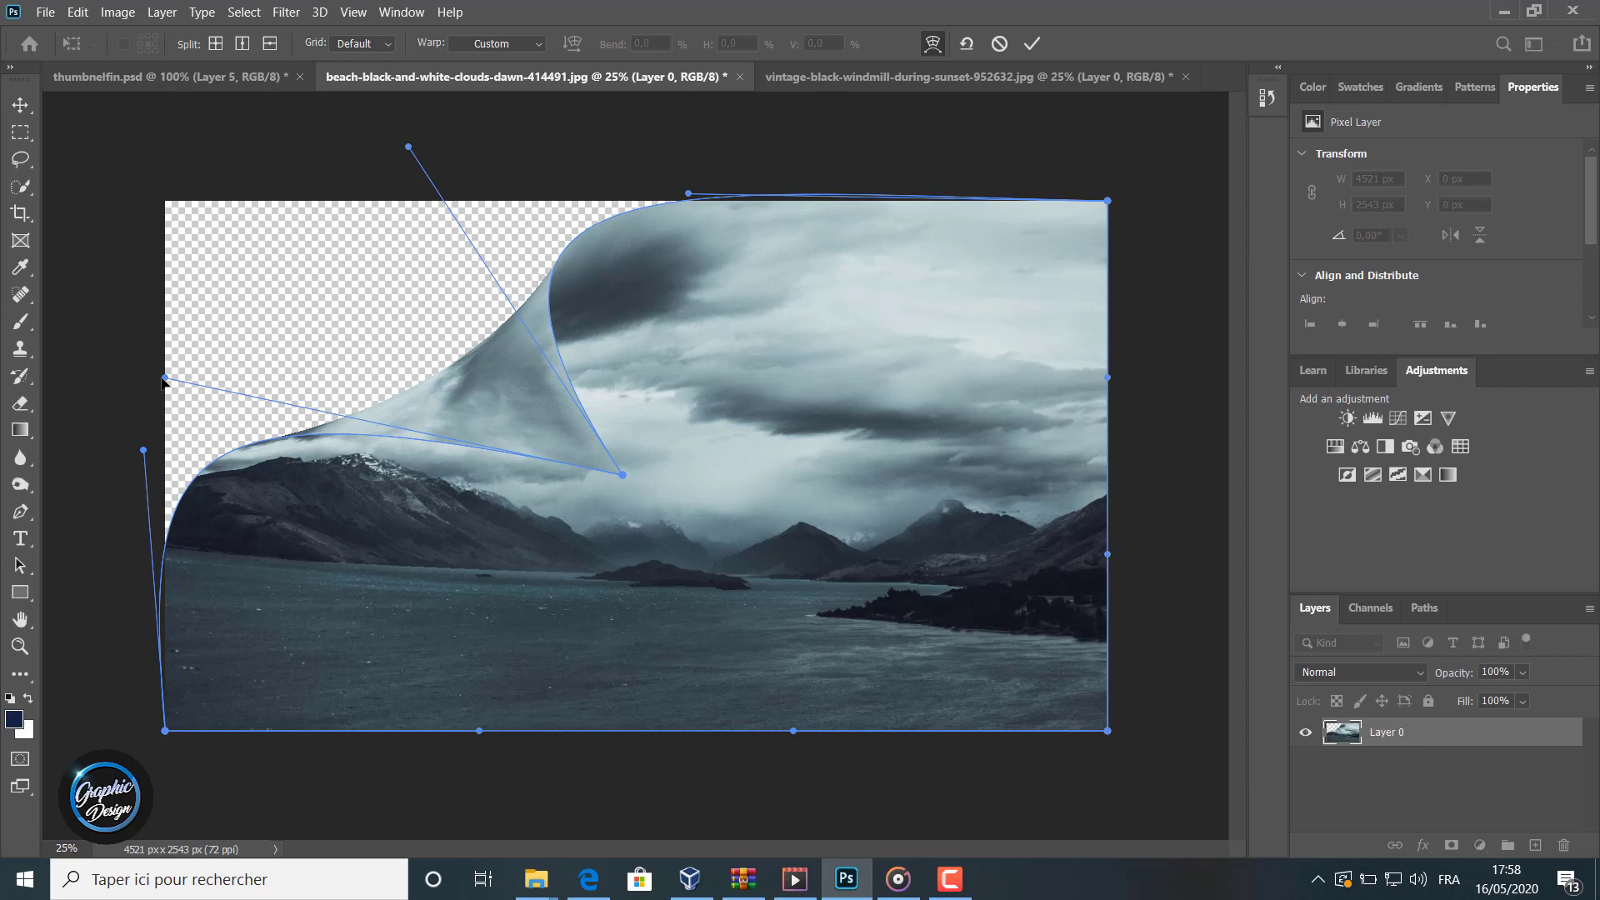
pyautogui.moveTo(164, 379); pyautogui.dragTo(134, 357)
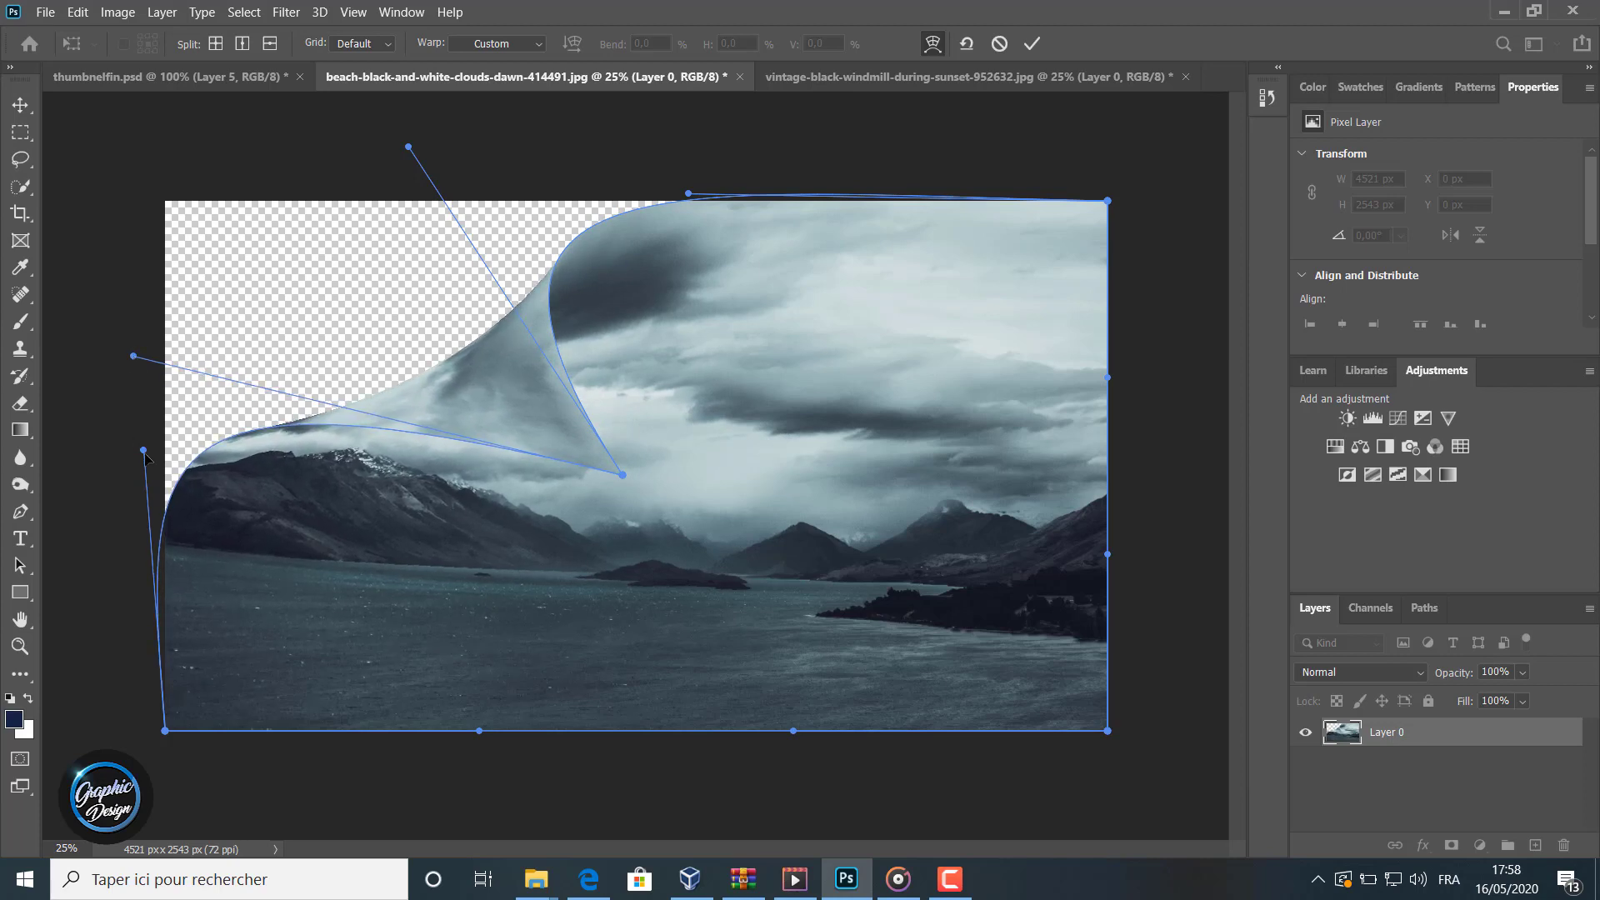
pyautogui.moveTo(144, 452); pyautogui.dragTo(126, 460)
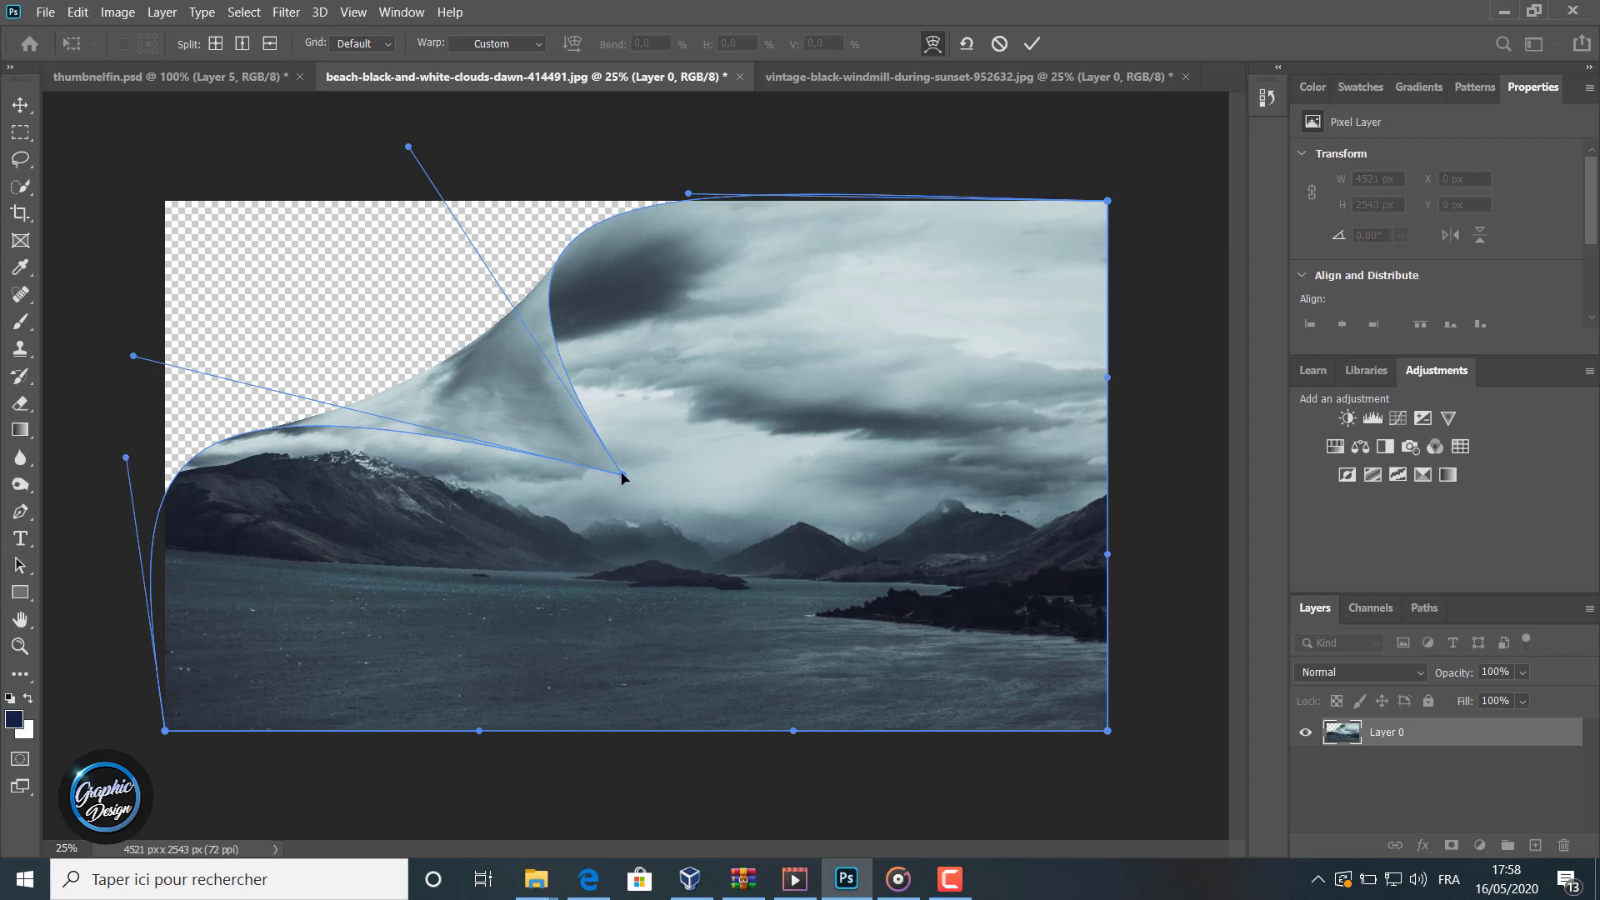
pyautogui.moveTo(623, 476); pyautogui.dragTo(627, 491)
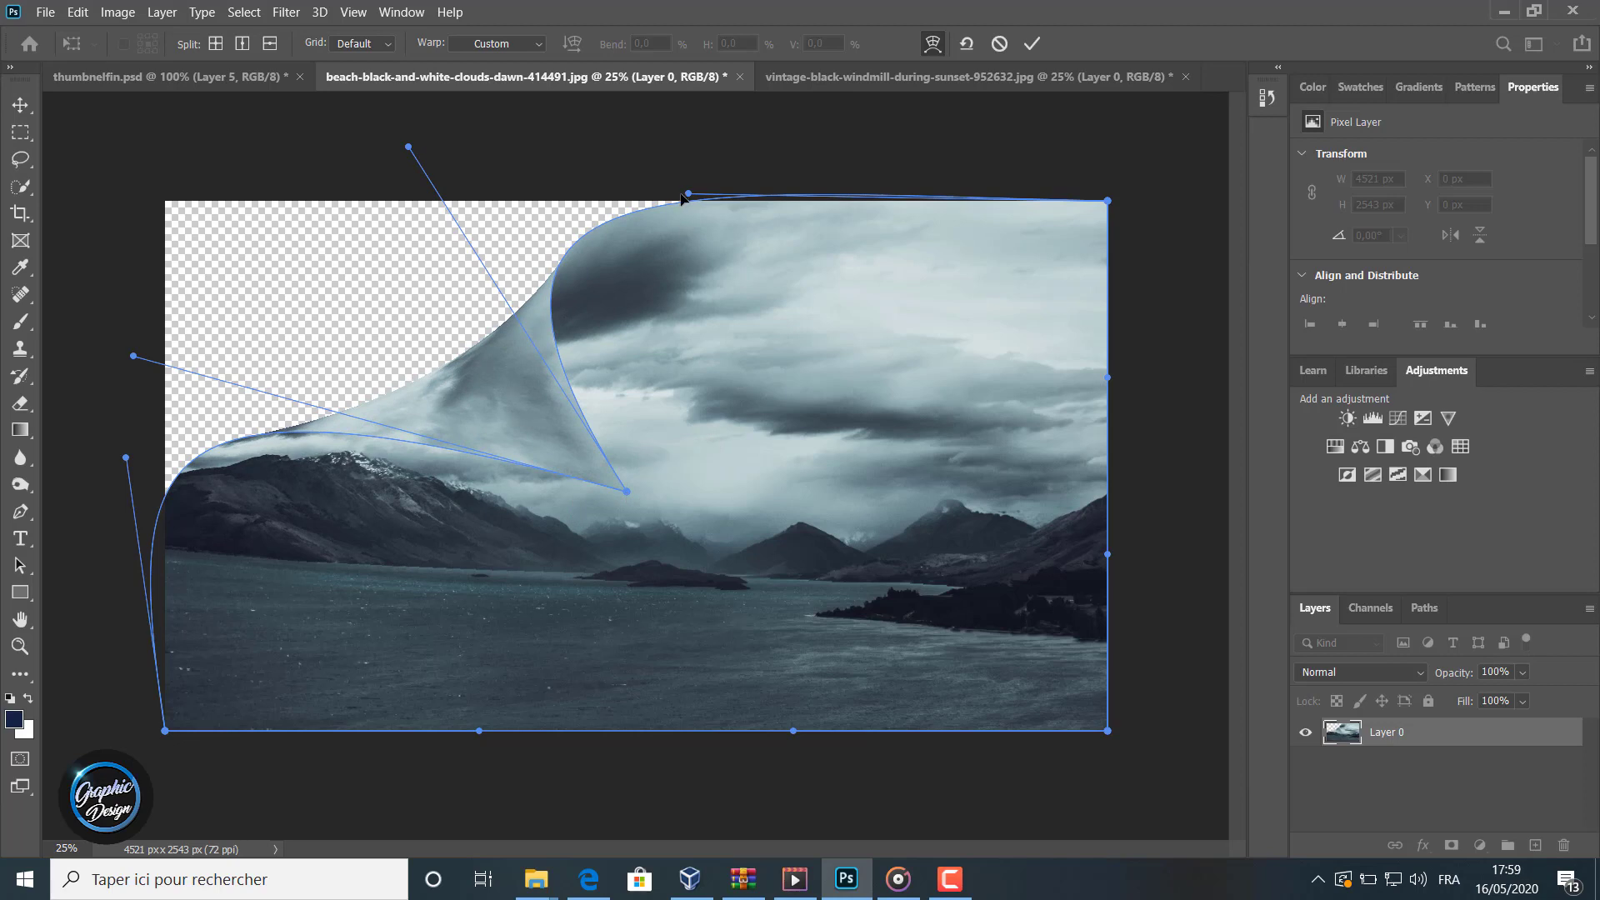
pyautogui.moveTo(687, 197); pyautogui.dragTo(654, 197)
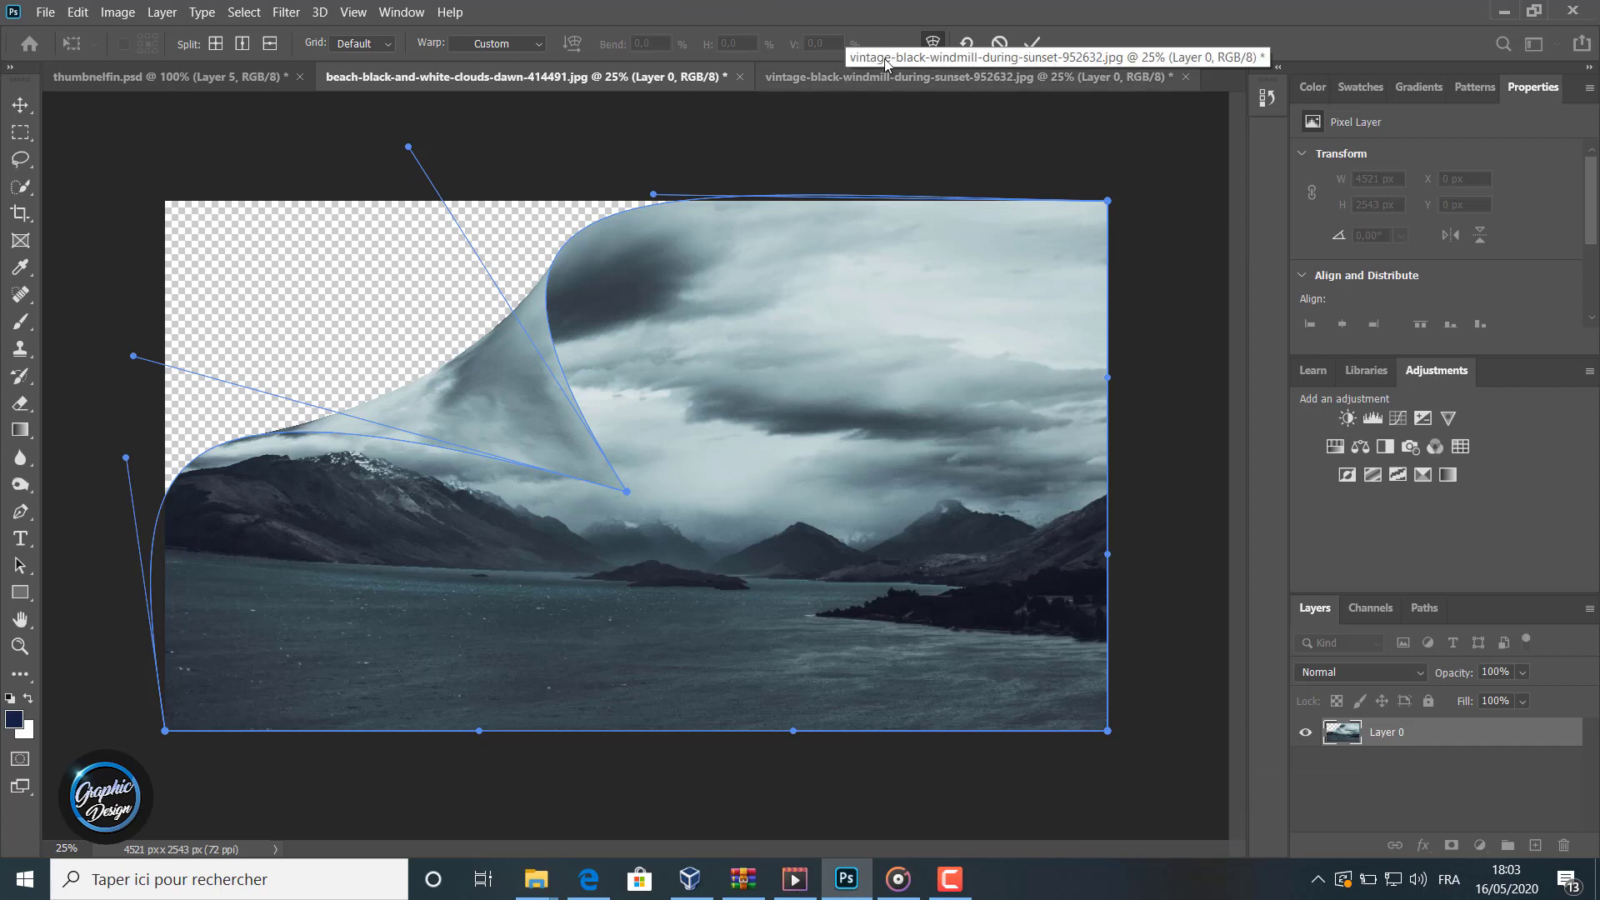
# - Commit the warp, bring the windmill photo into the lake document as Layer 1, and move it below Layer 0
pyautogui.click(1032, 44)
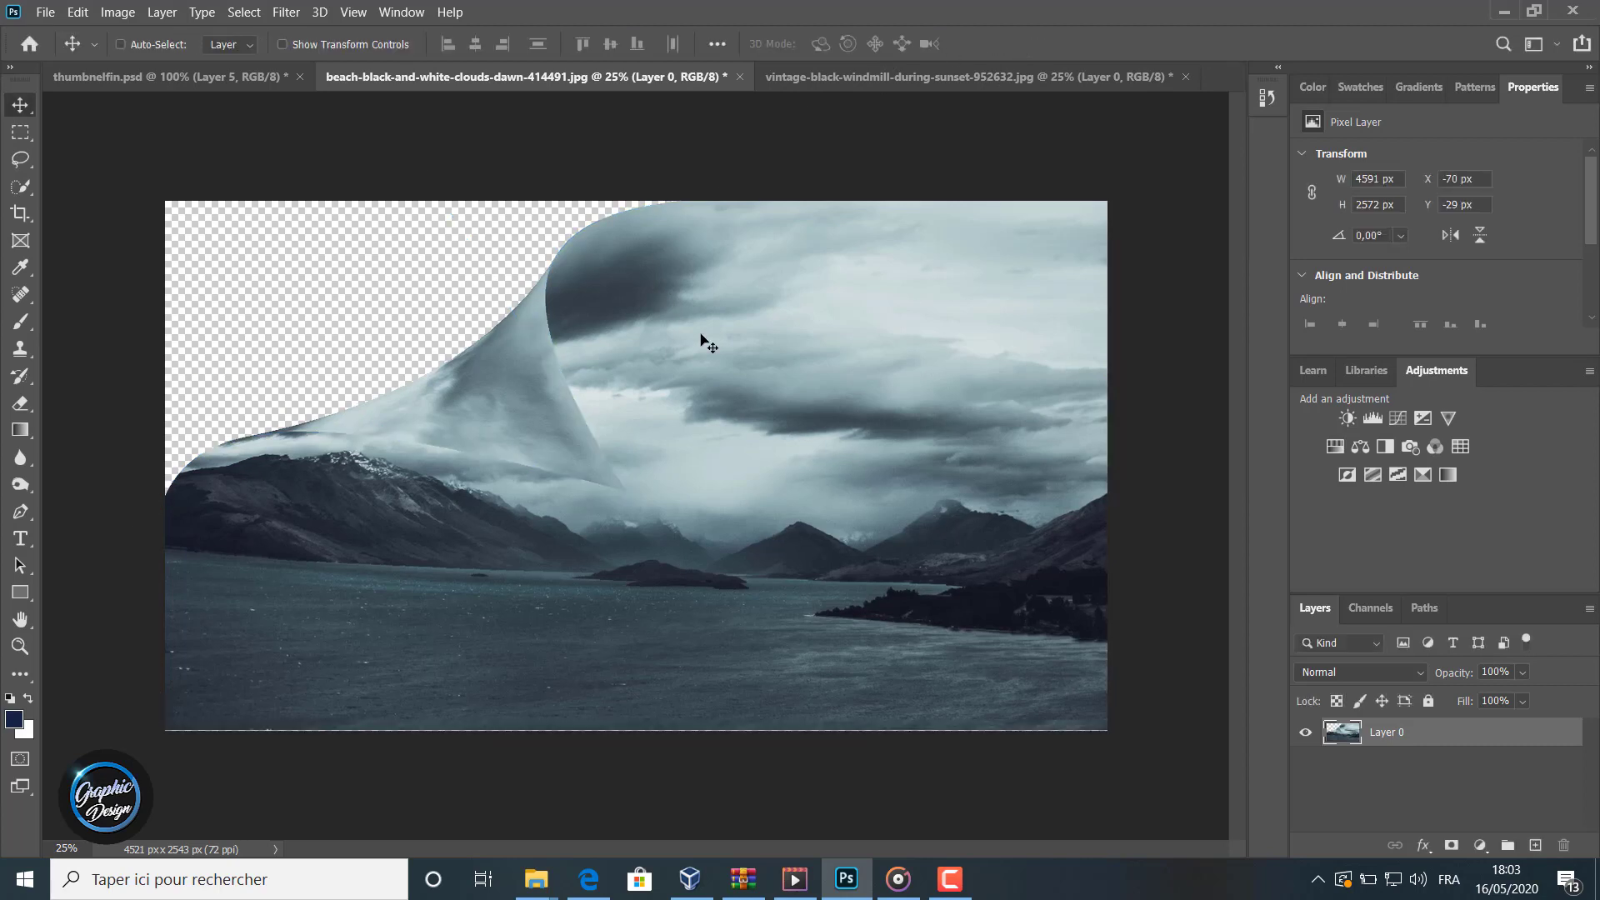
pyautogui.click(837, 78)
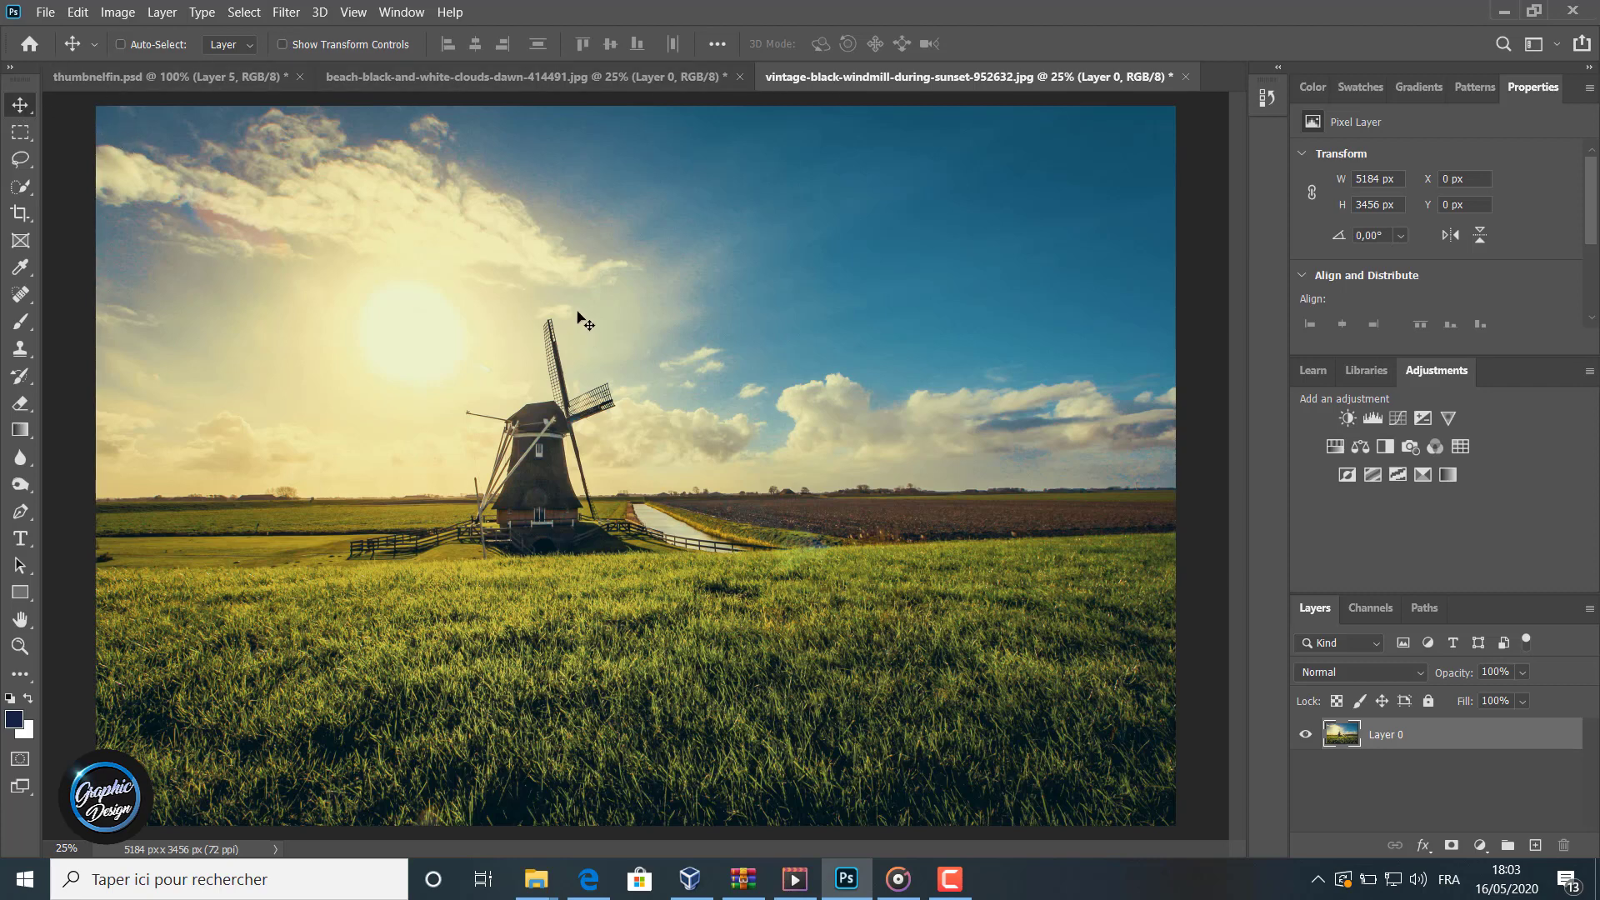
pyautogui.moveTo(630, 486); pyautogui.dragTo(579, 414)
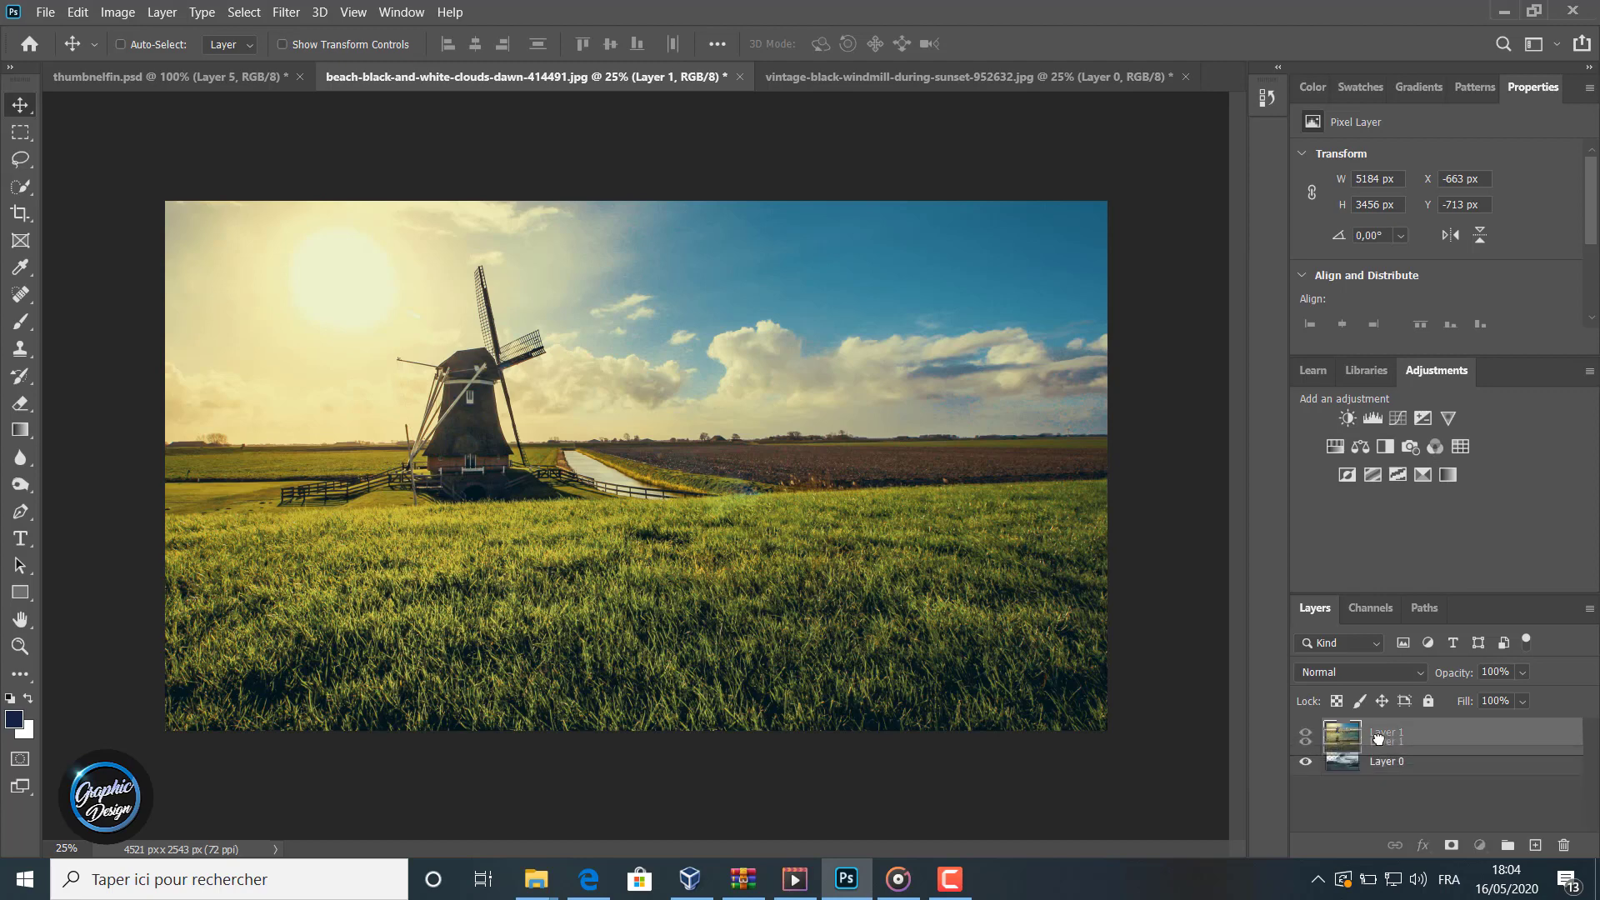
pyautogui.moveTo(1370, 735); pyautogui.dragTo(1376, 768)
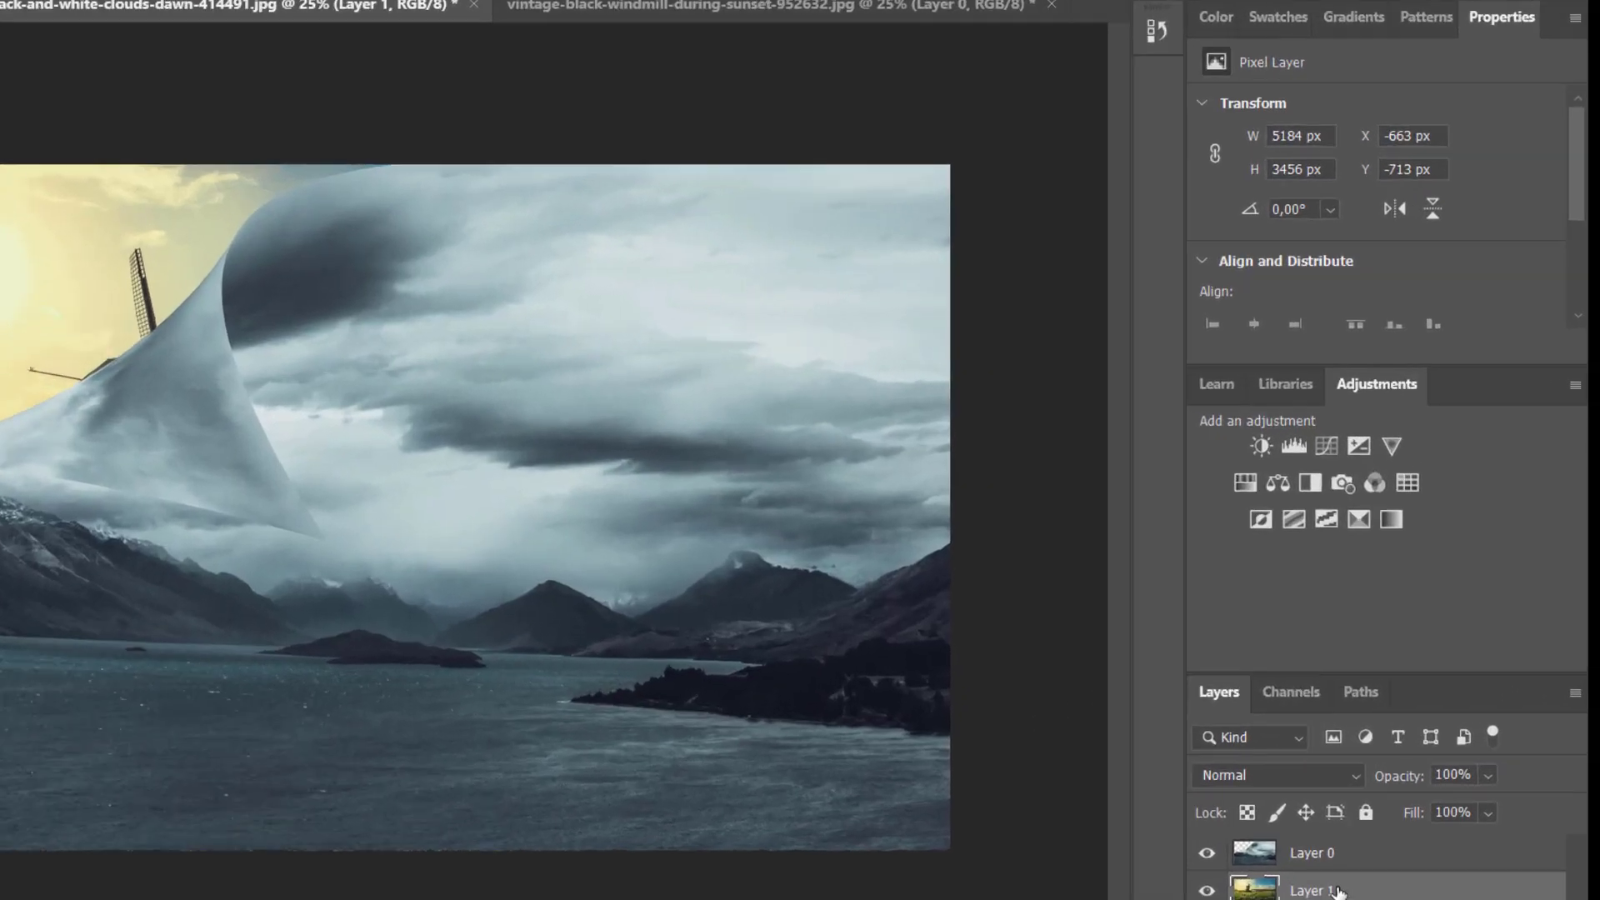
# - Convert the windmill layer to a smart object and move it down-right behind the curl
pyautogui.rightClick(1408, 760)
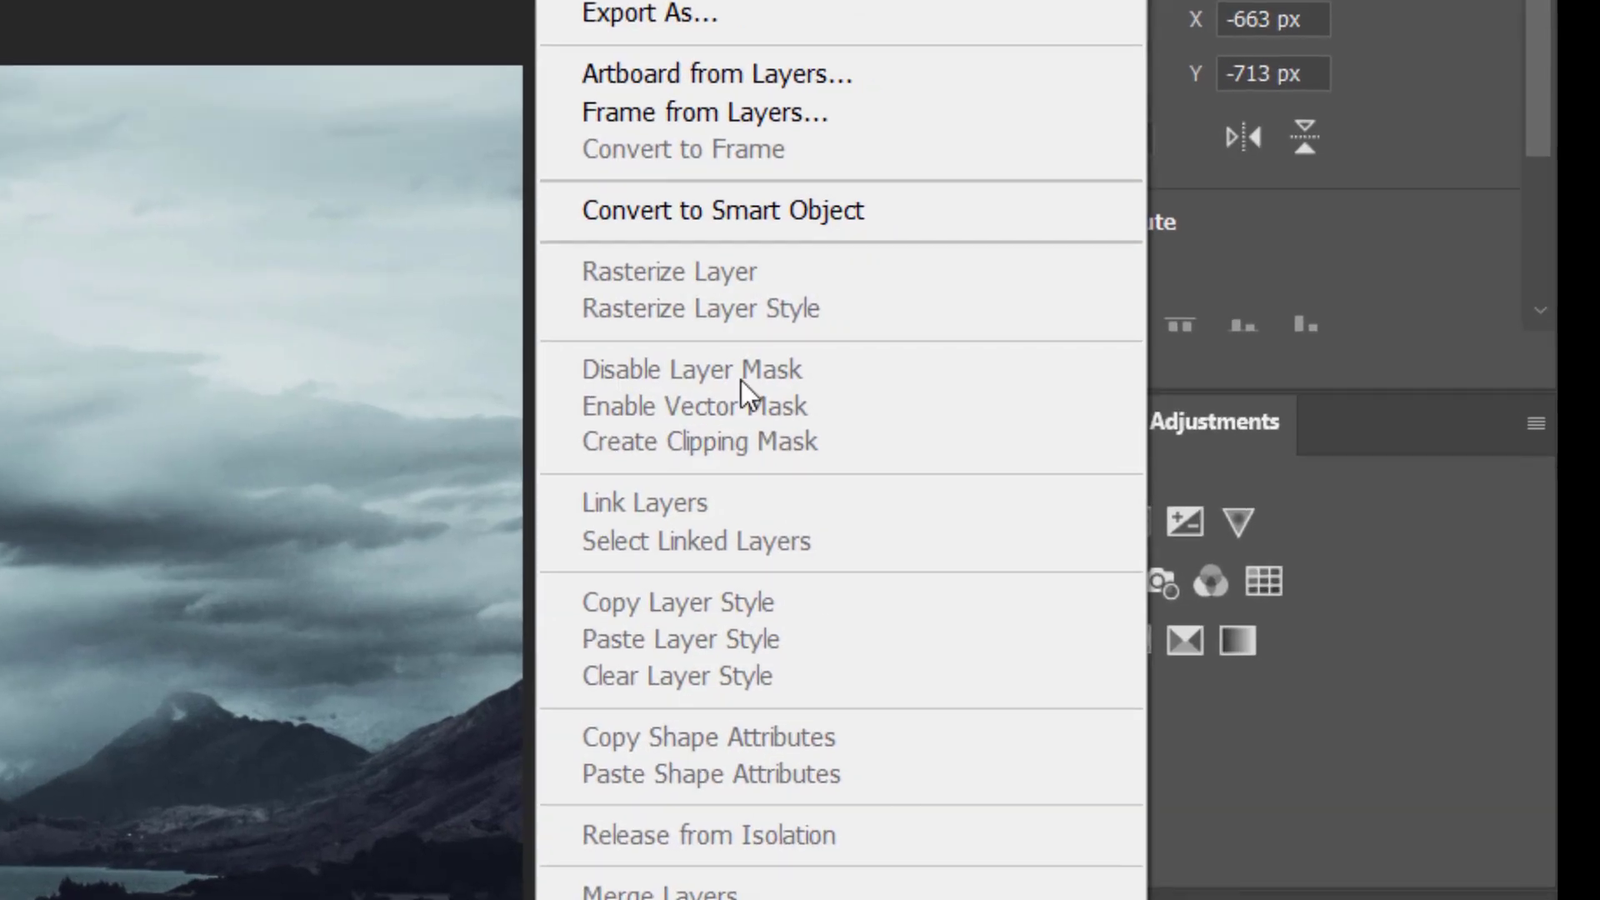
pyautogui.click(702, 210)
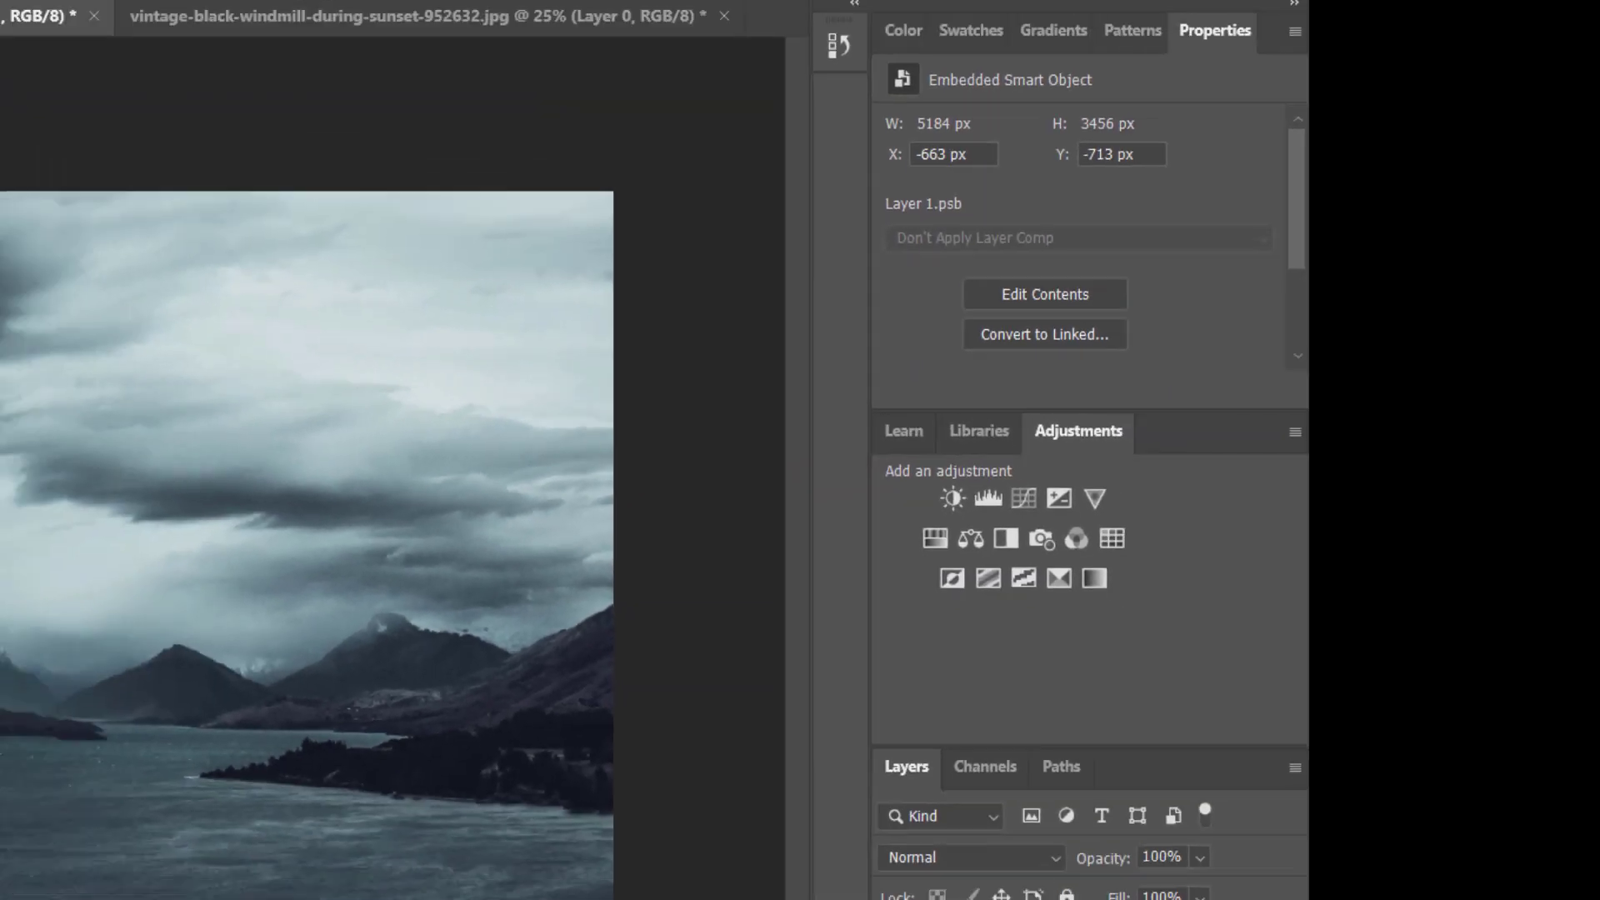
pyautogui.hotkey('ctrl', 't')
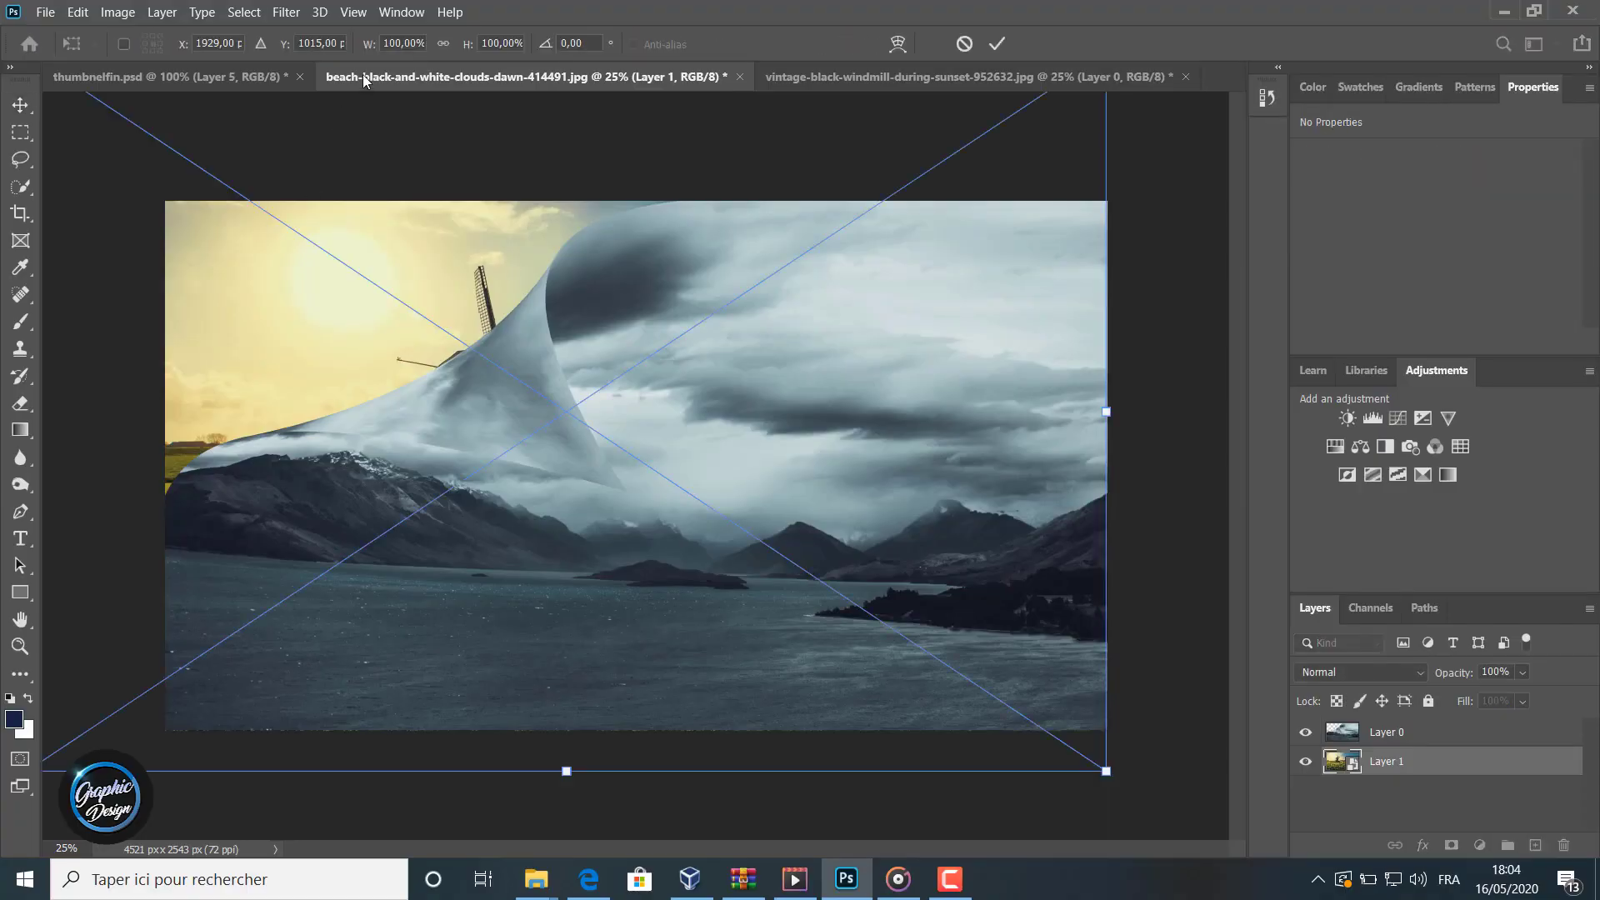
pyautogui.moveTo(380, 238); pyautogui.dragTo(530, 359)
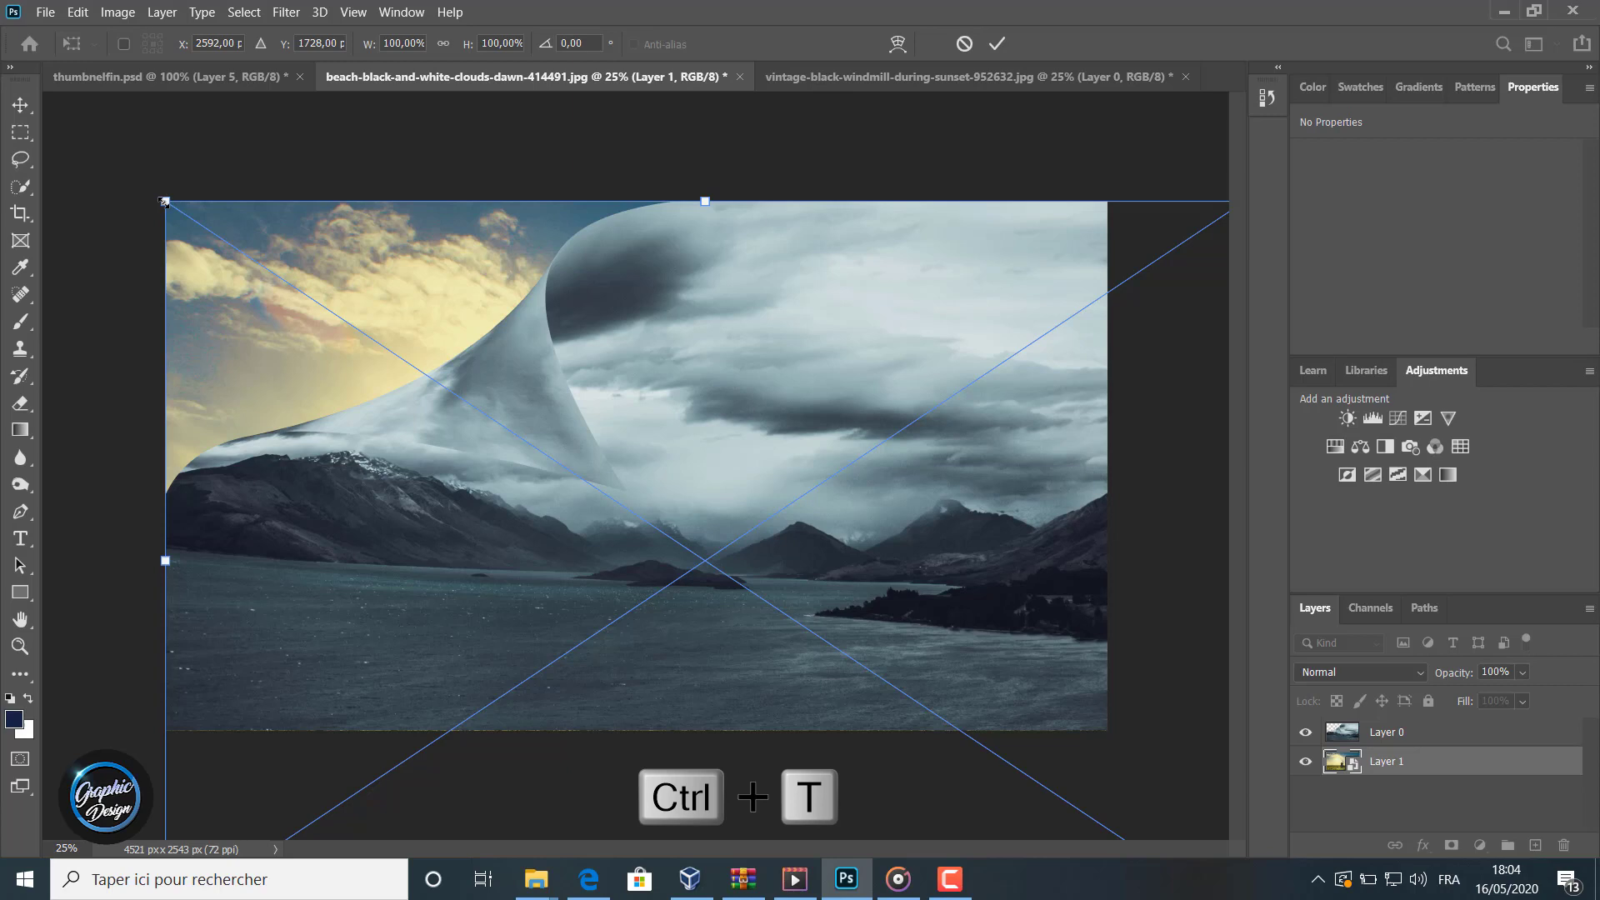
# - Scale the sunset layer to about 74% and fit it into the upper-left area behind the curl
pyautogui.moveTo(165, 202); pyautogui.dragTo(108, 126)
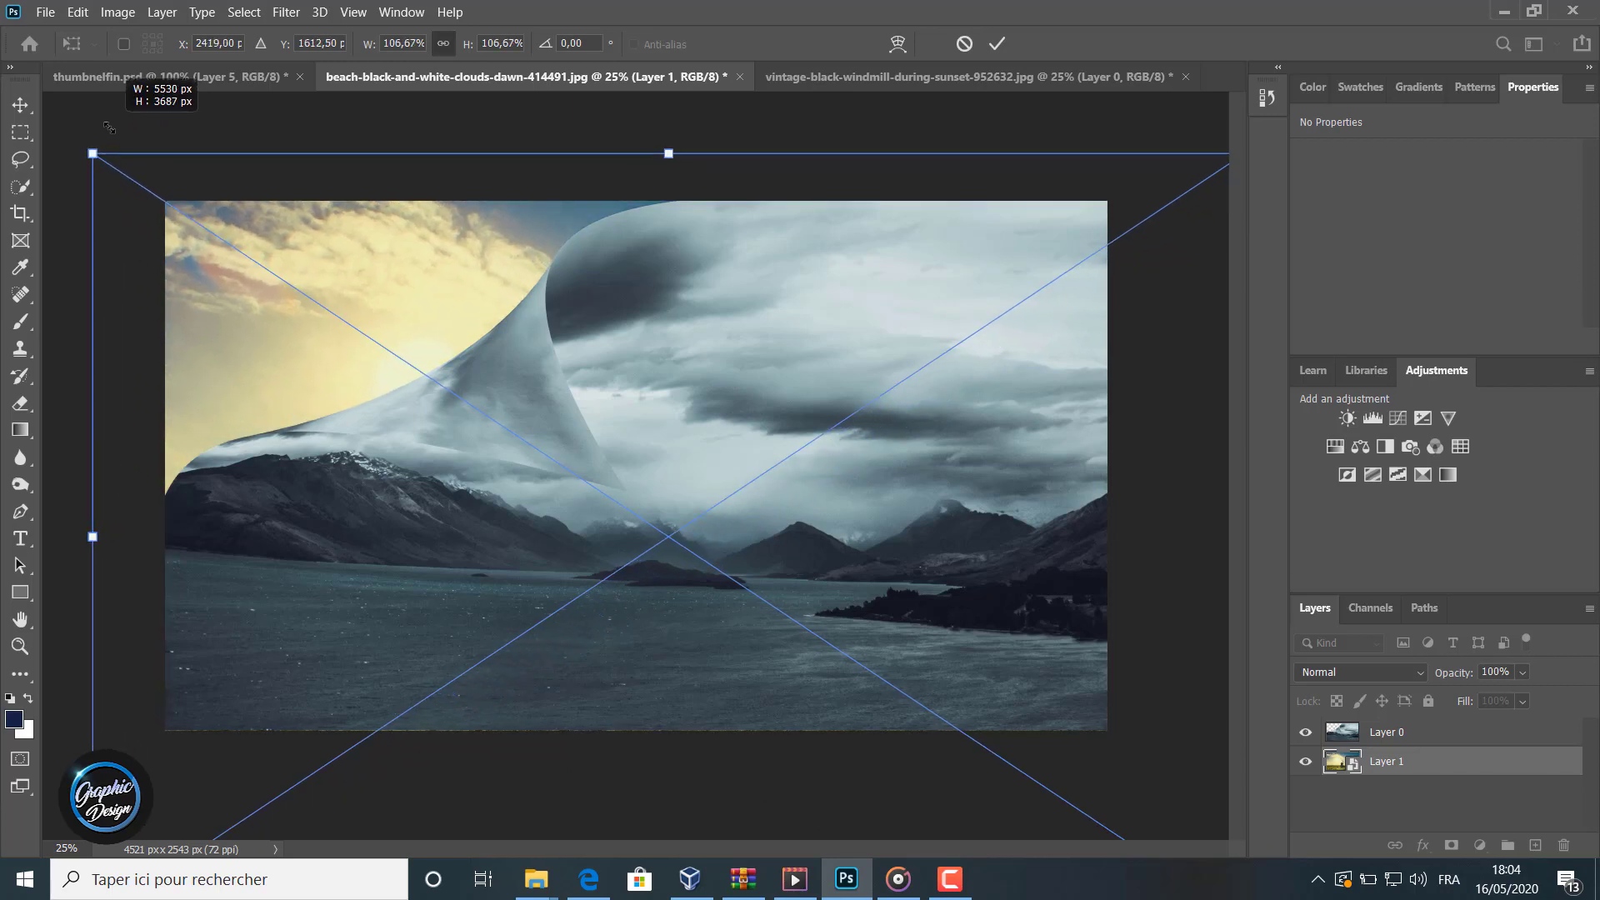
pyautogui.moveTo(417, 258)
pyautogui.mouseDown()
pyautogui.moveTo(439, 269)
pyautogui.moveTo(414, 244)
pyautogui.mouseUp()
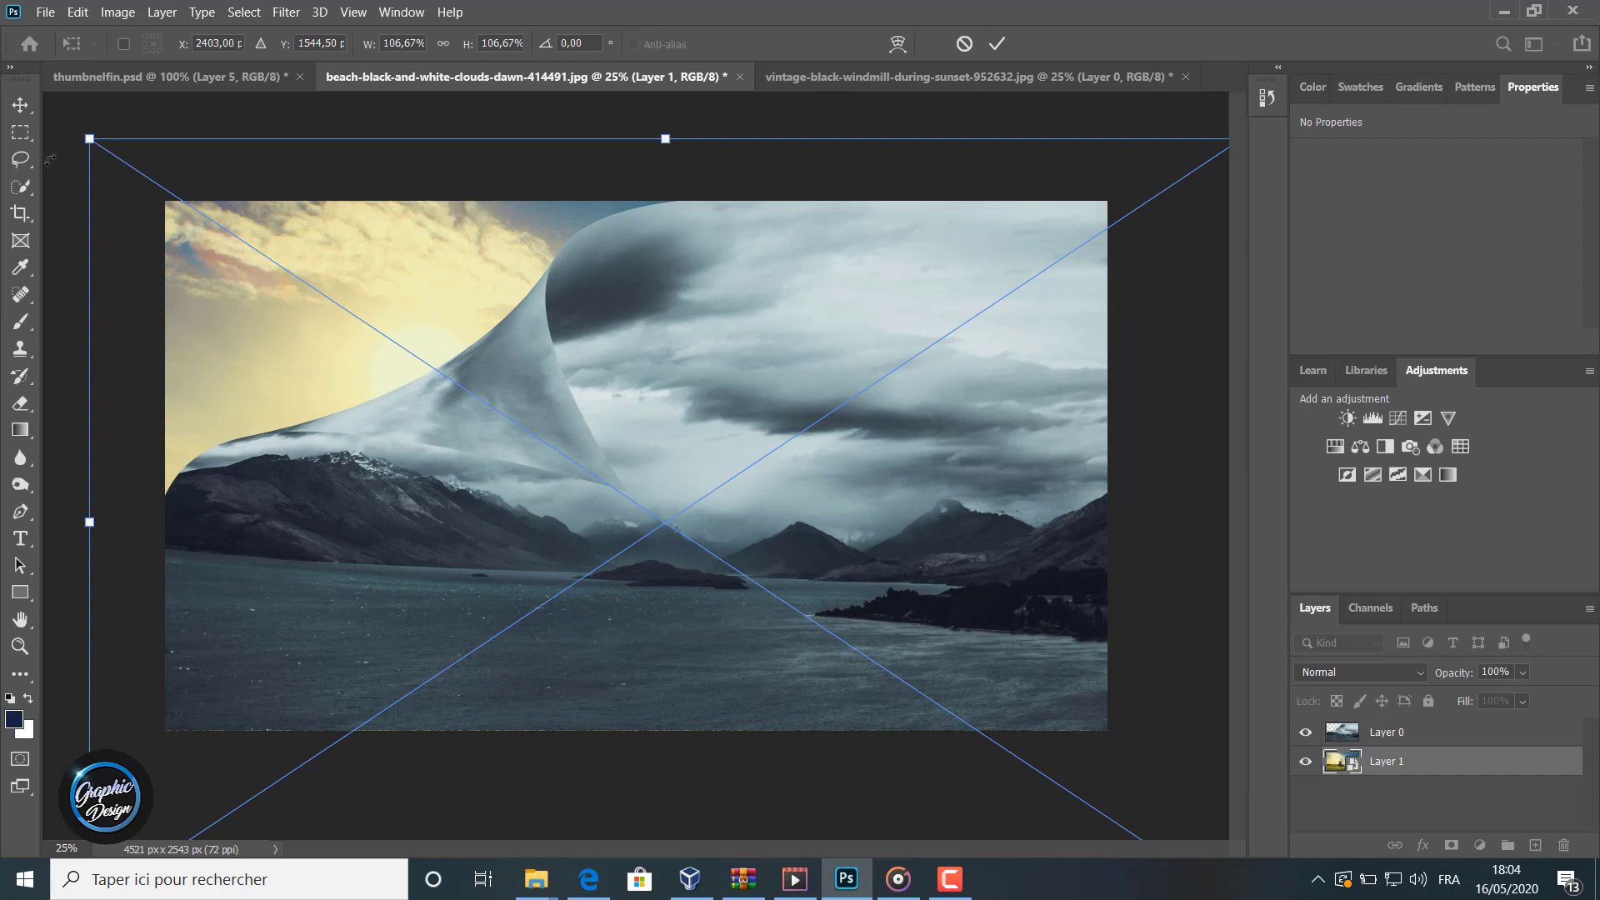
pyautogui.moveTo(89, 139); pyautogui.dragTo(229, 238)
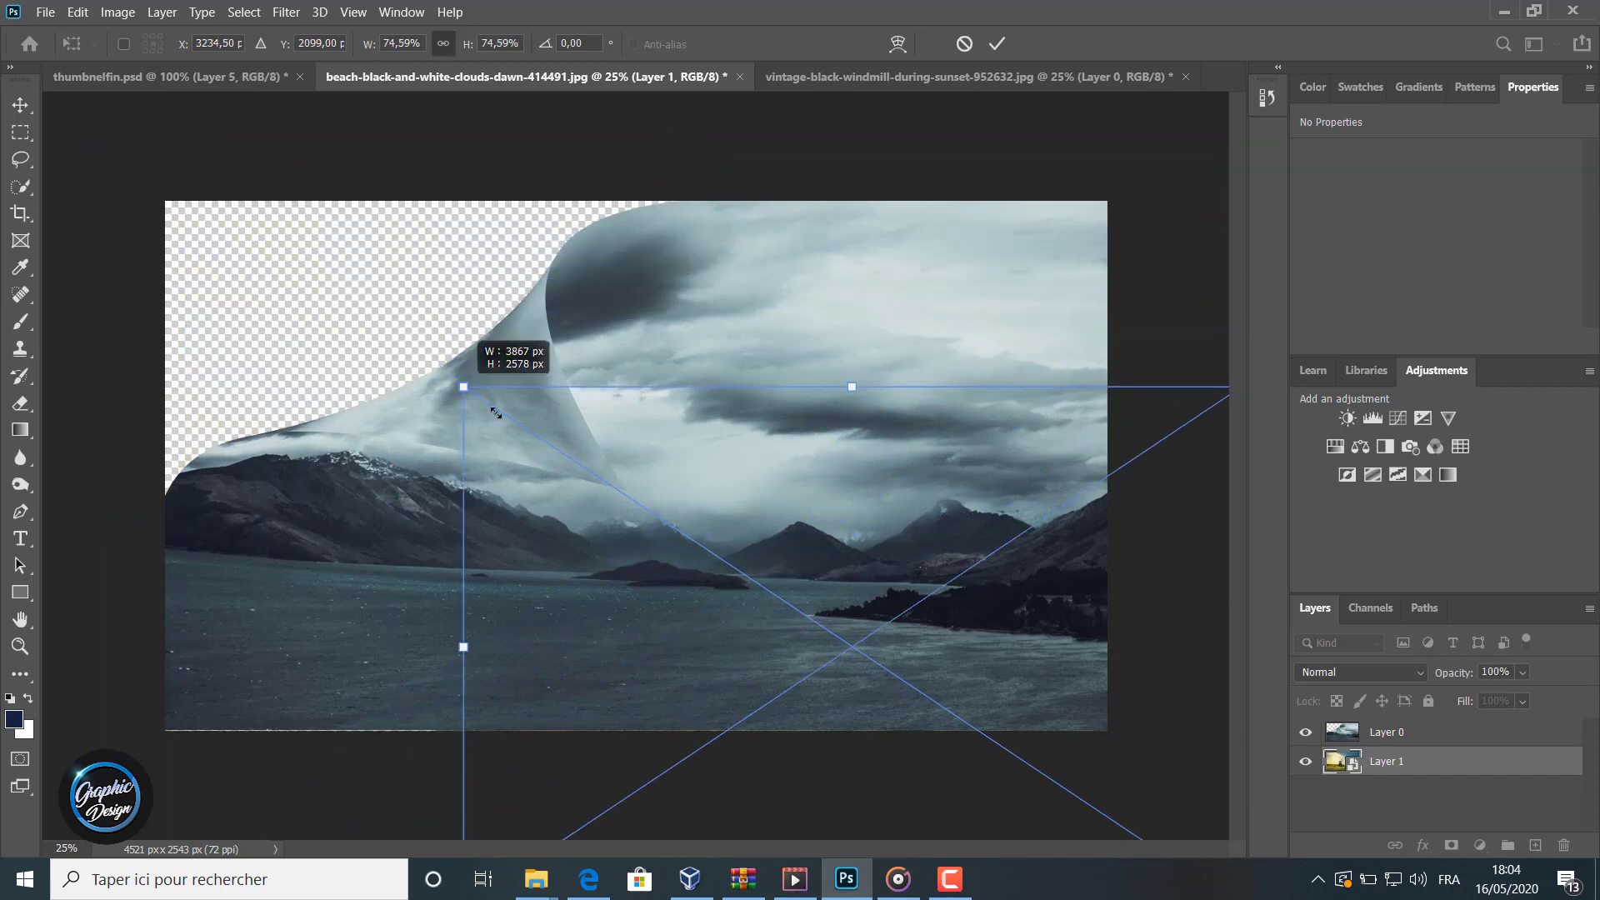
pyautogui.moveTo(495, 413); pyautogui.dragTo(538, 443)
pyautogui.moveTo(678, 475); pyautogui.dragTo(444, 288)
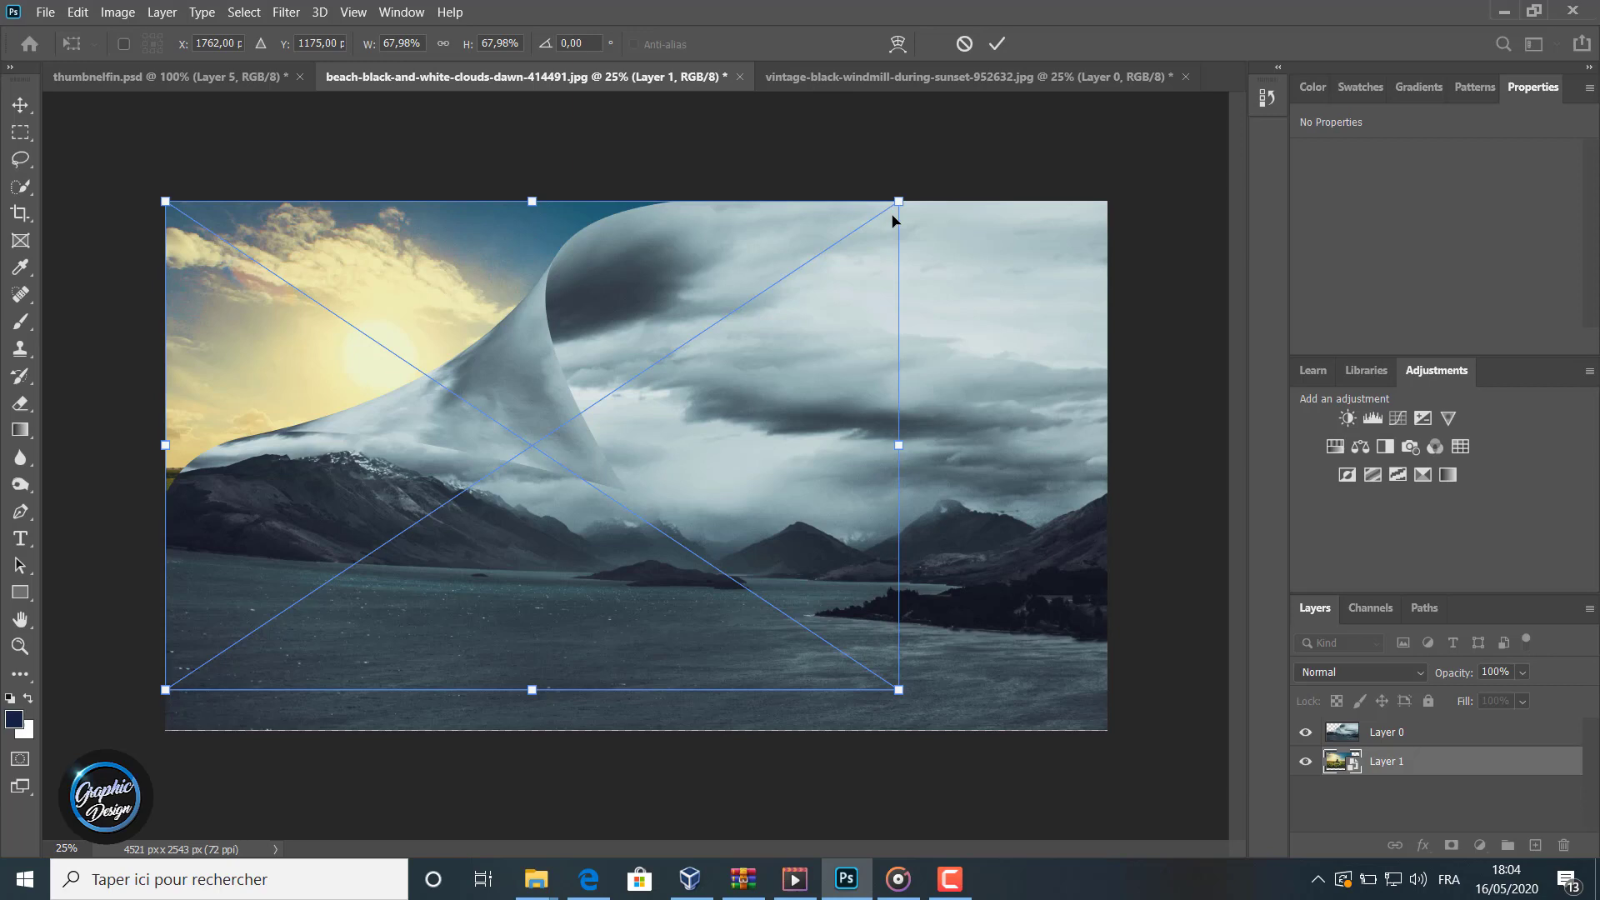
pyautogui.moveTo(898, 201); pyautogui.dragTo(963, 157)
pyautogui.moveTo(547, 233)
pyautogui.mouseDown()
pyautogui.moveTo(555, 244)
pyautogui.moveTo(572, 202)
pyautogui.moveTo(532, 184)
pyautogui.moveTo(530, 218)
pyautogui.moveTo(566, 224)
pyautogui.mouseUp()
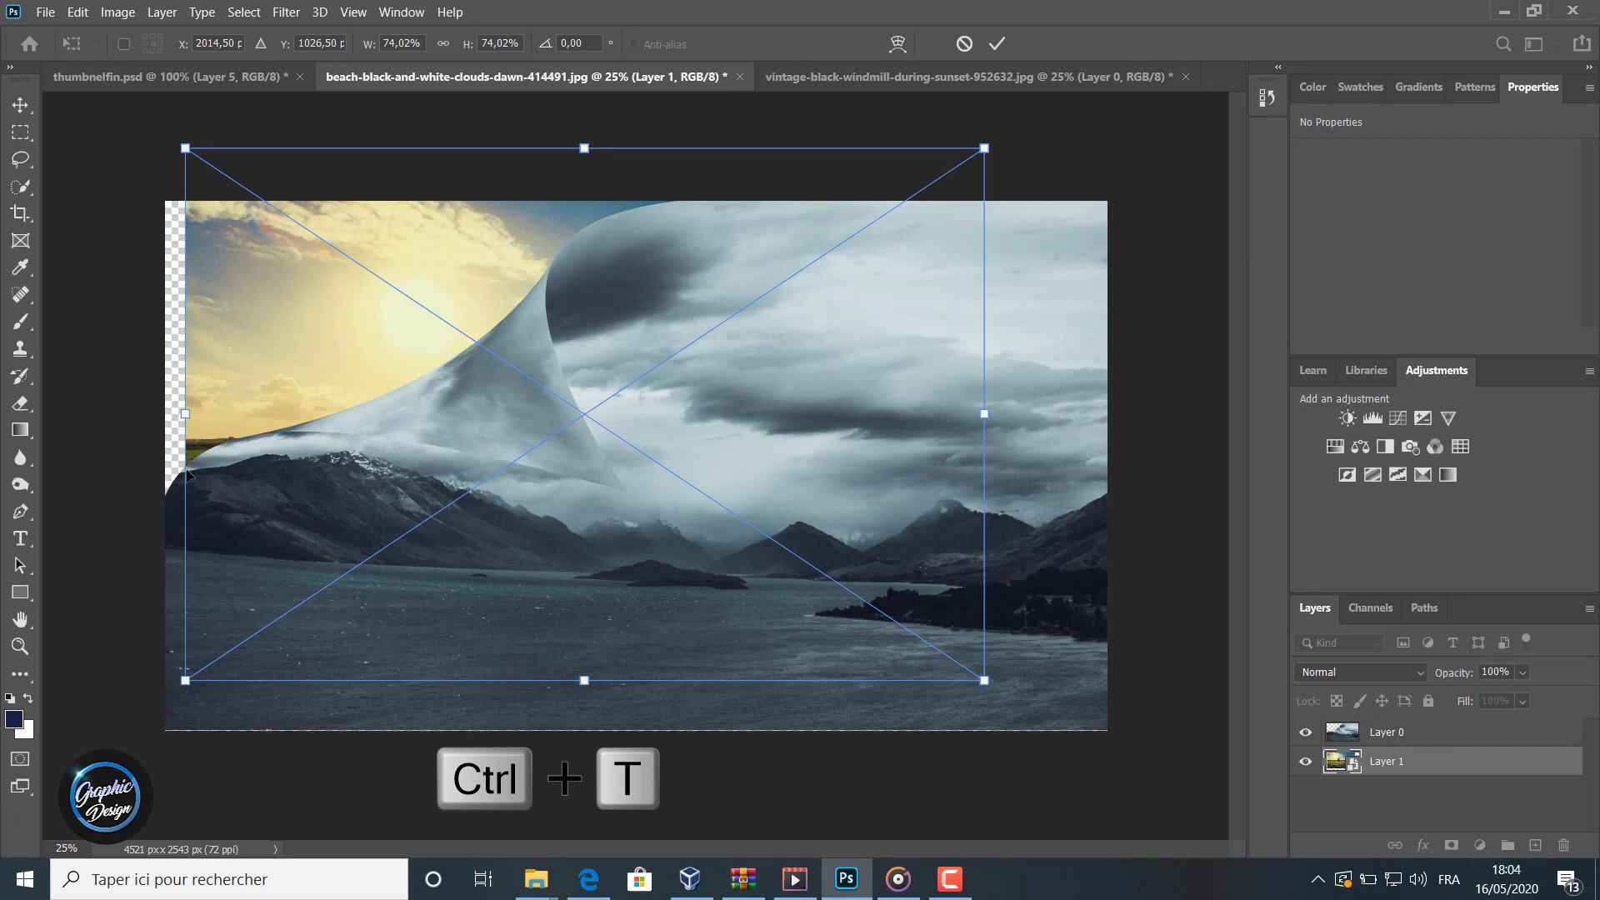
# - Enlarge the sunset layer to about 78%, flatten its height to about 69%, and commit the transform
pyautogui.moveTo(185, 148); pyautogui.dragTo(142, 120)
pyautogui.moveTo(403, 265)
pyautogui.mouseDown()
pyautogui.moveTo(428, 273)
pyautogui.moveTo(432, 300)
pyautogui.moveTo(429, 282)
pyautogui.mouseUp()
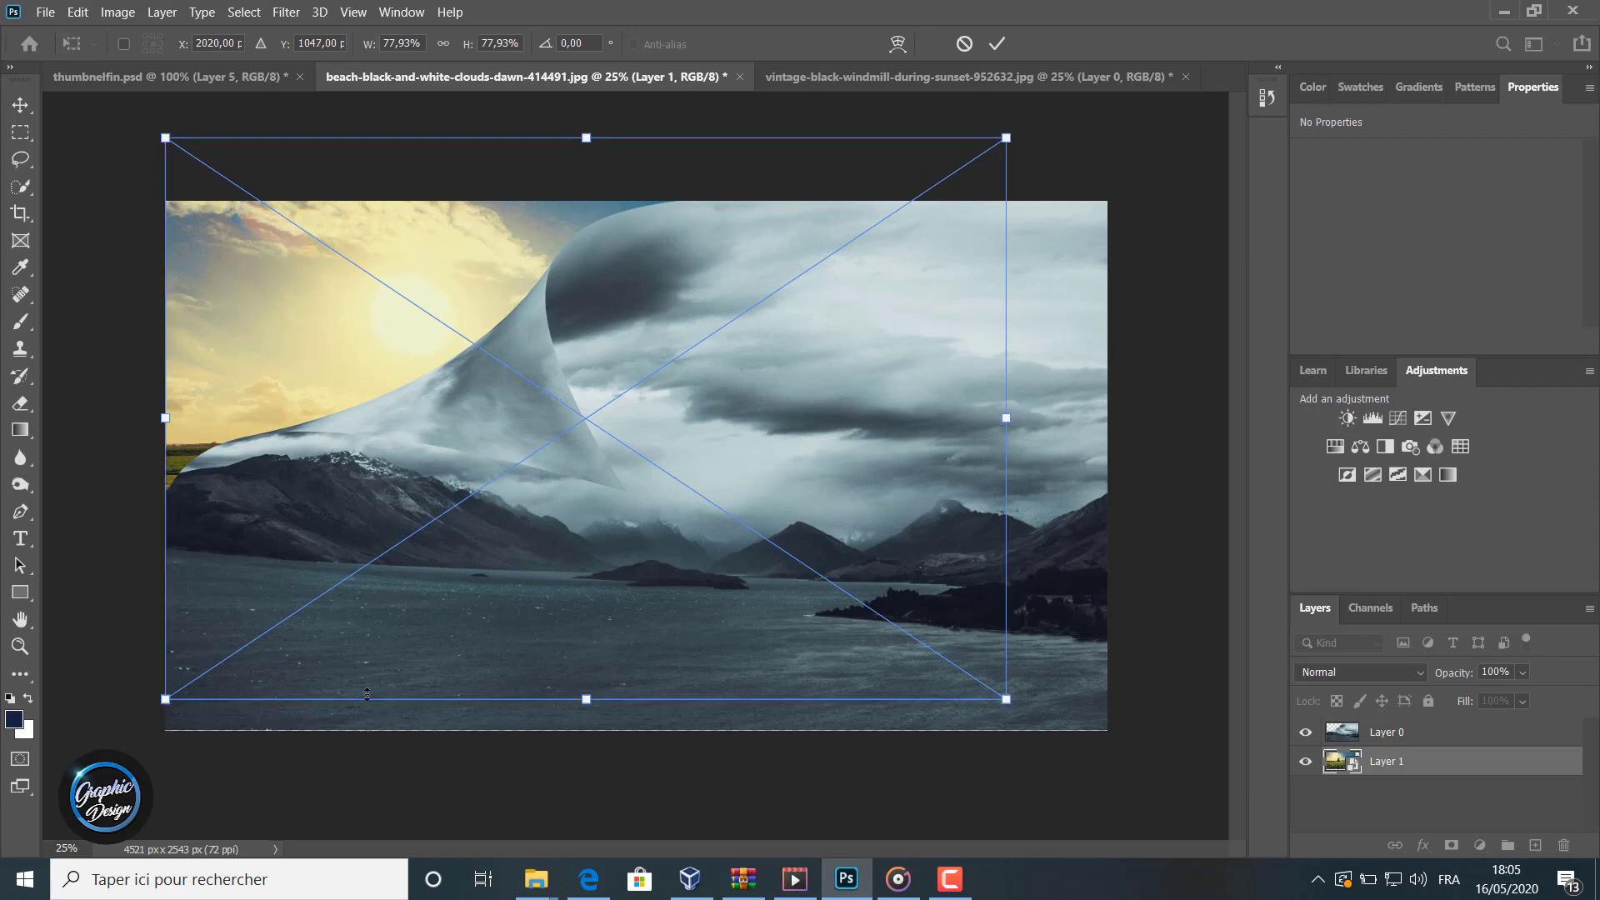
pyautogui.moveTo(576, 131); pyautogui.dragTo(566, 183)
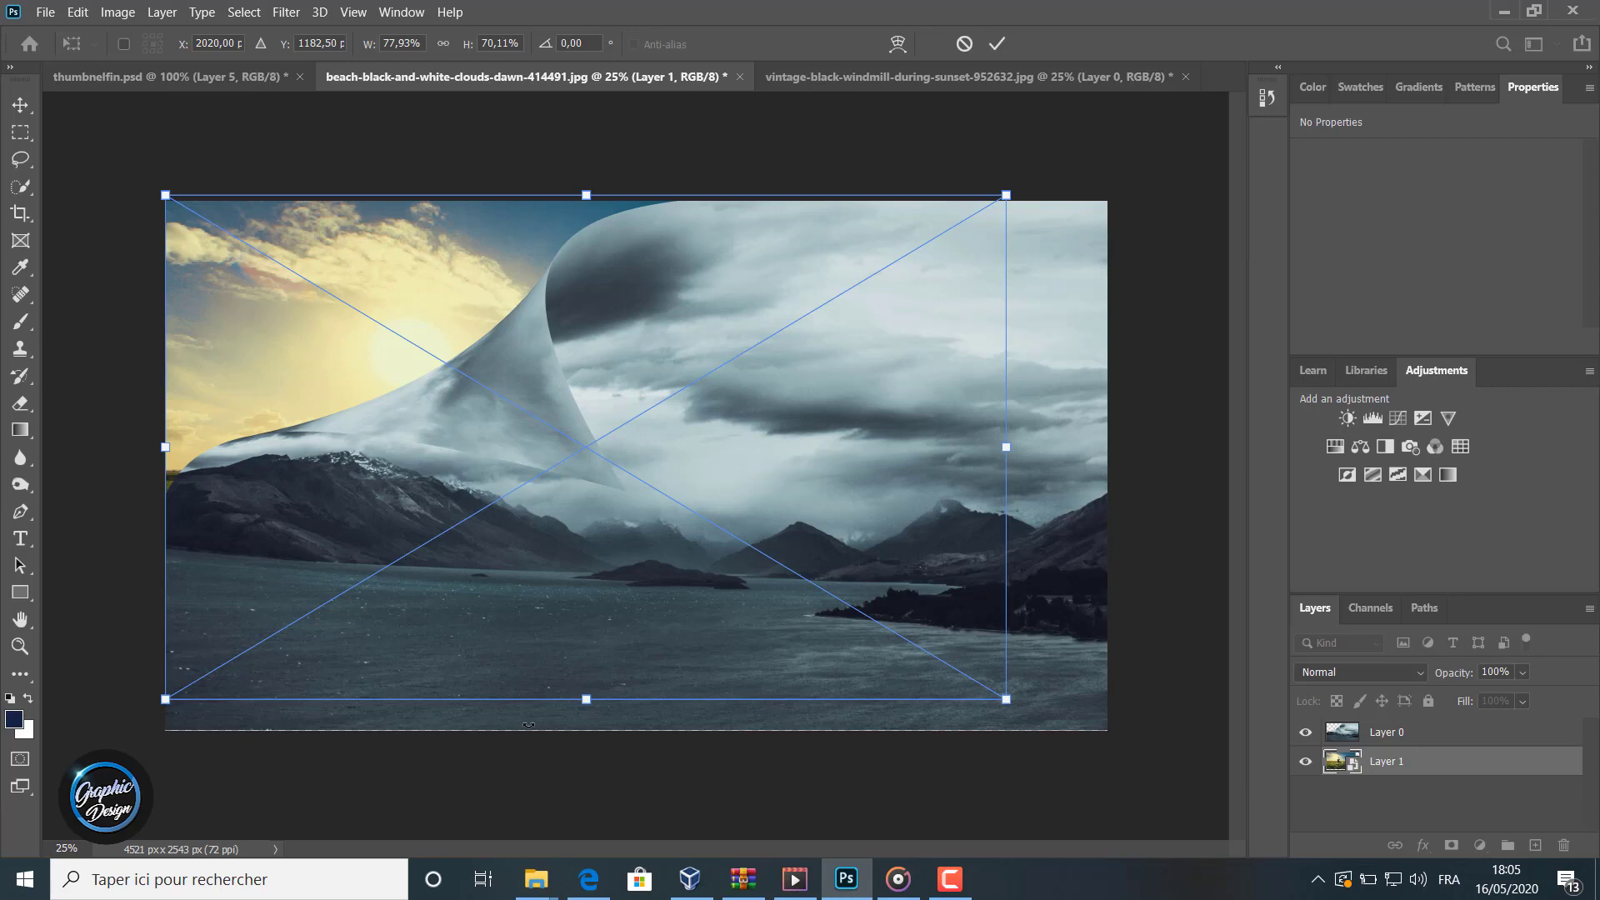
pyautogui.moveTo(584, 188); pyautogui.dragTo(585, 201)
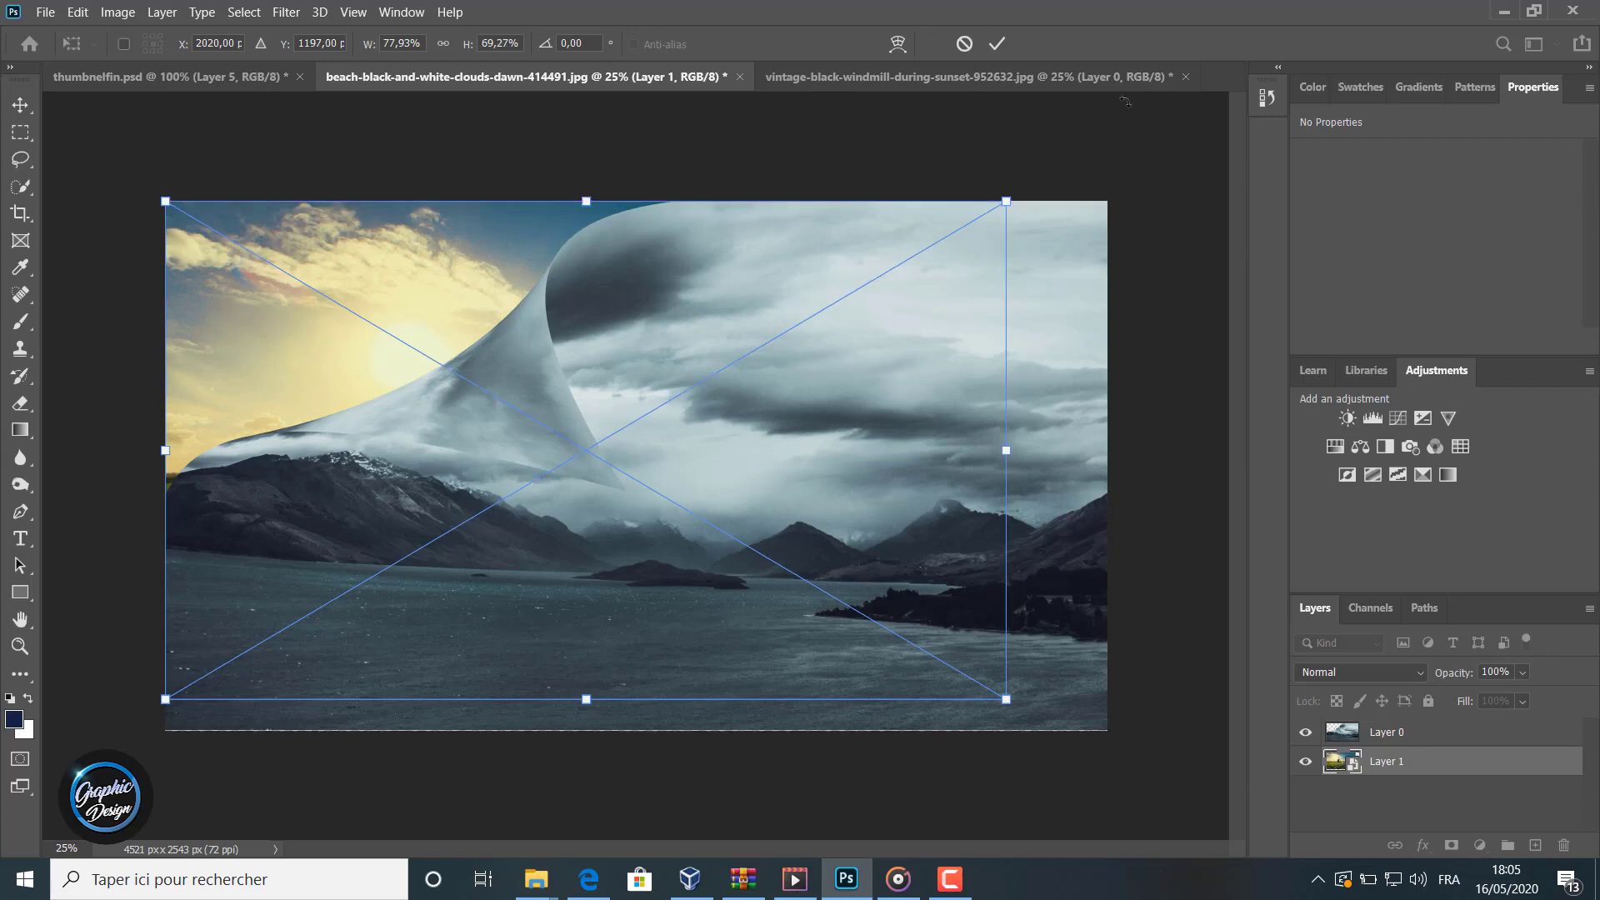
pyautogui.click(994, 45)
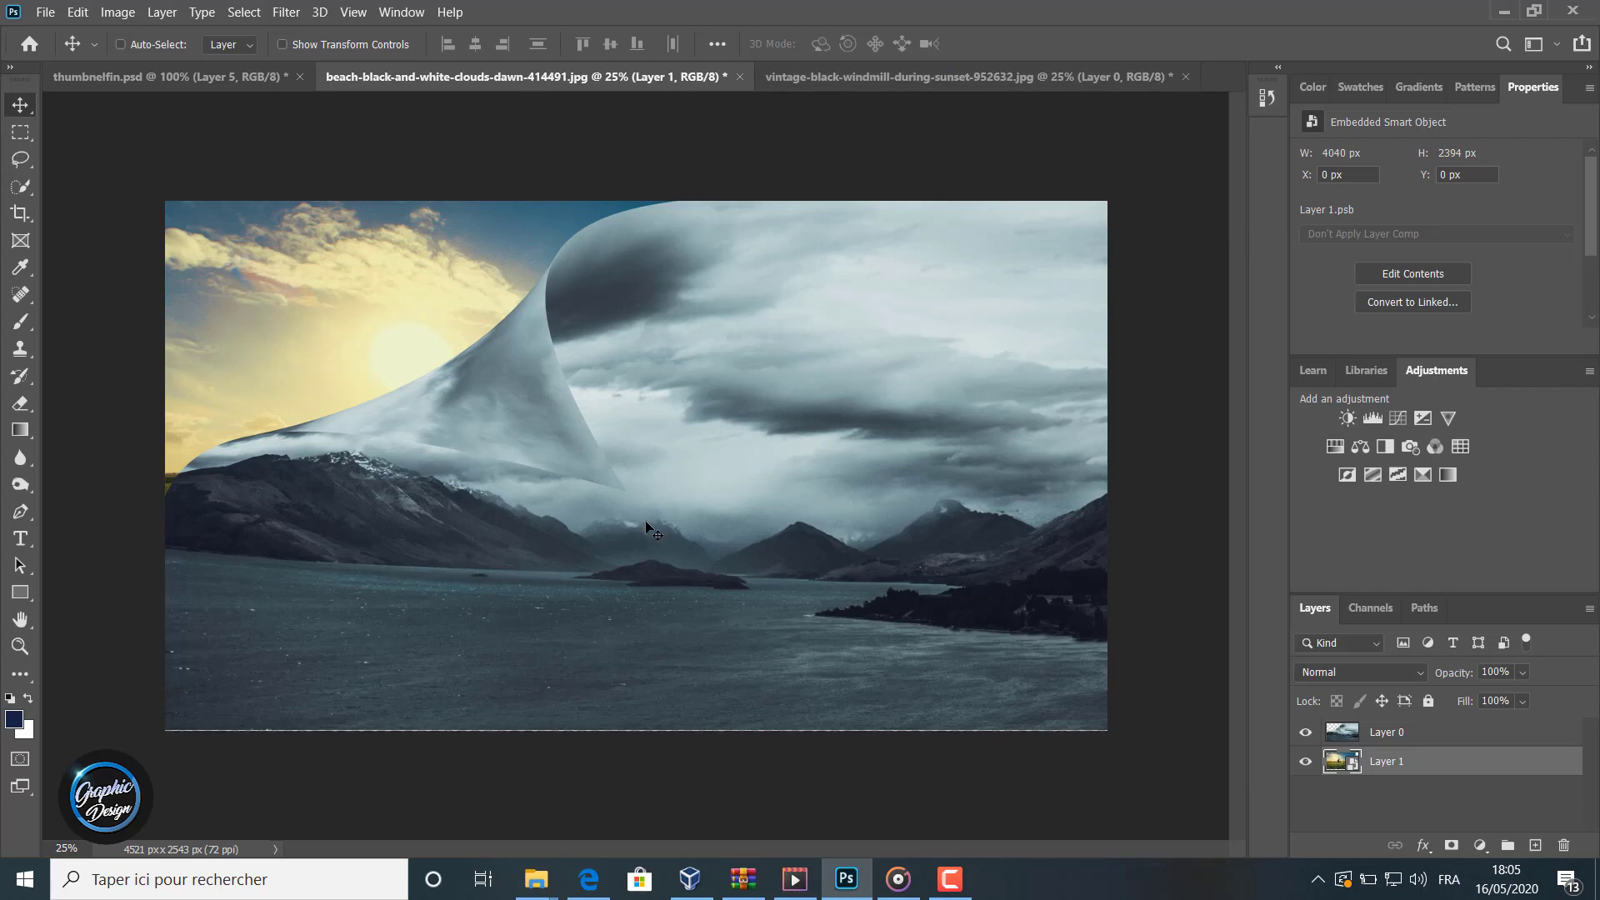
# - On Layer 0, pick the Burn Tool with Midtones range and 25% brush hardness
pyautogui.click(1383, 733)
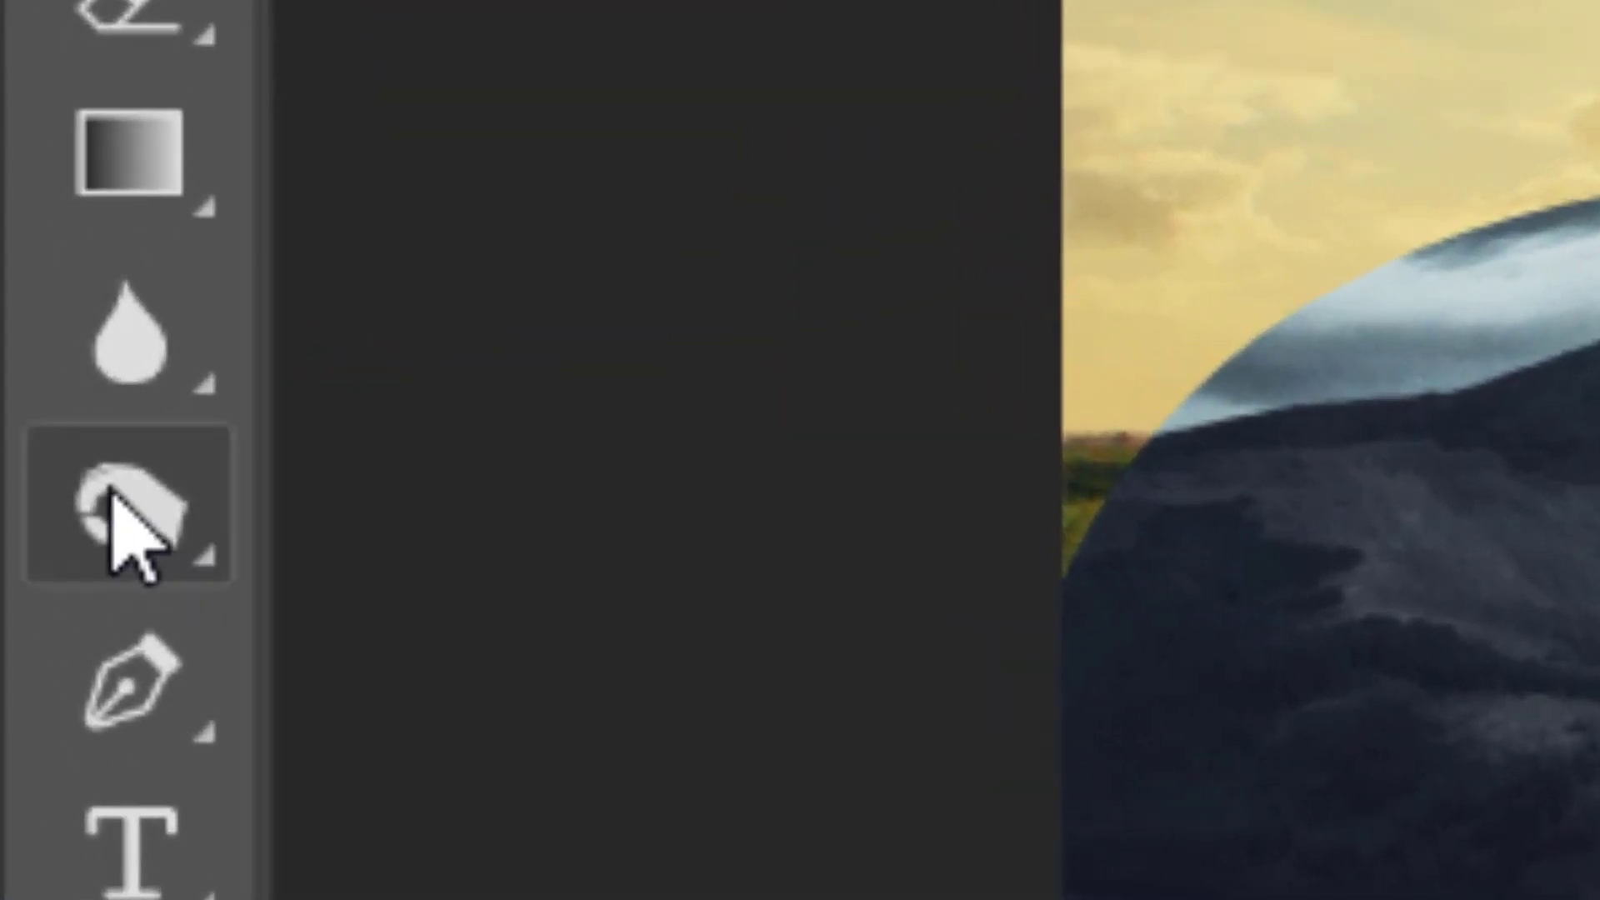
pyautogui.rightClick(106, 491)
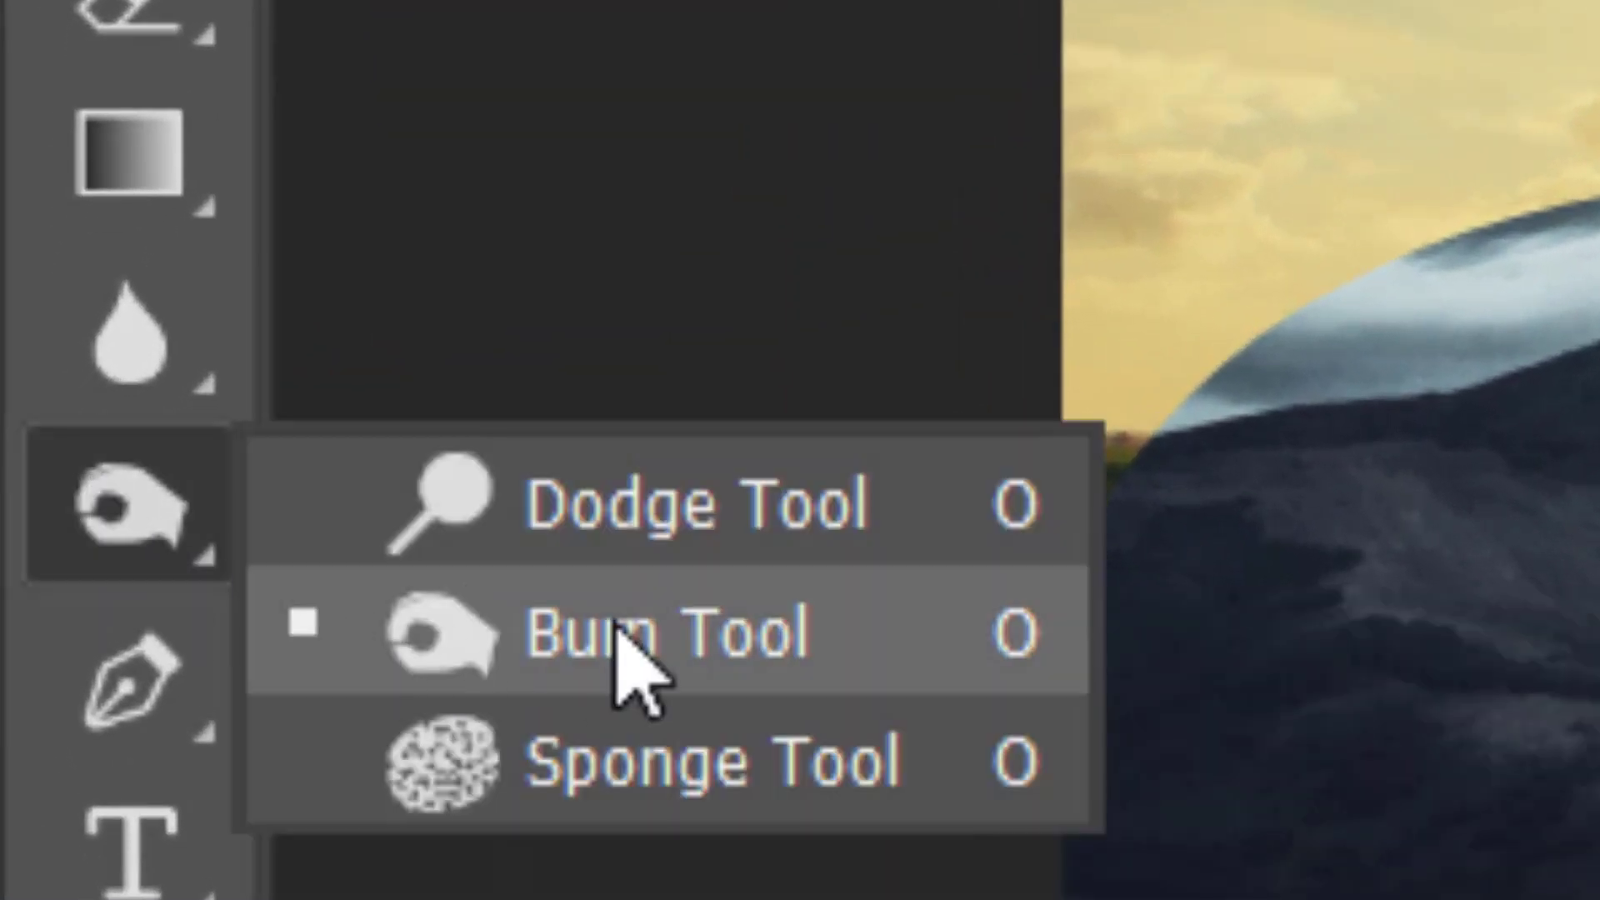
pyautogui.click(664, 636)
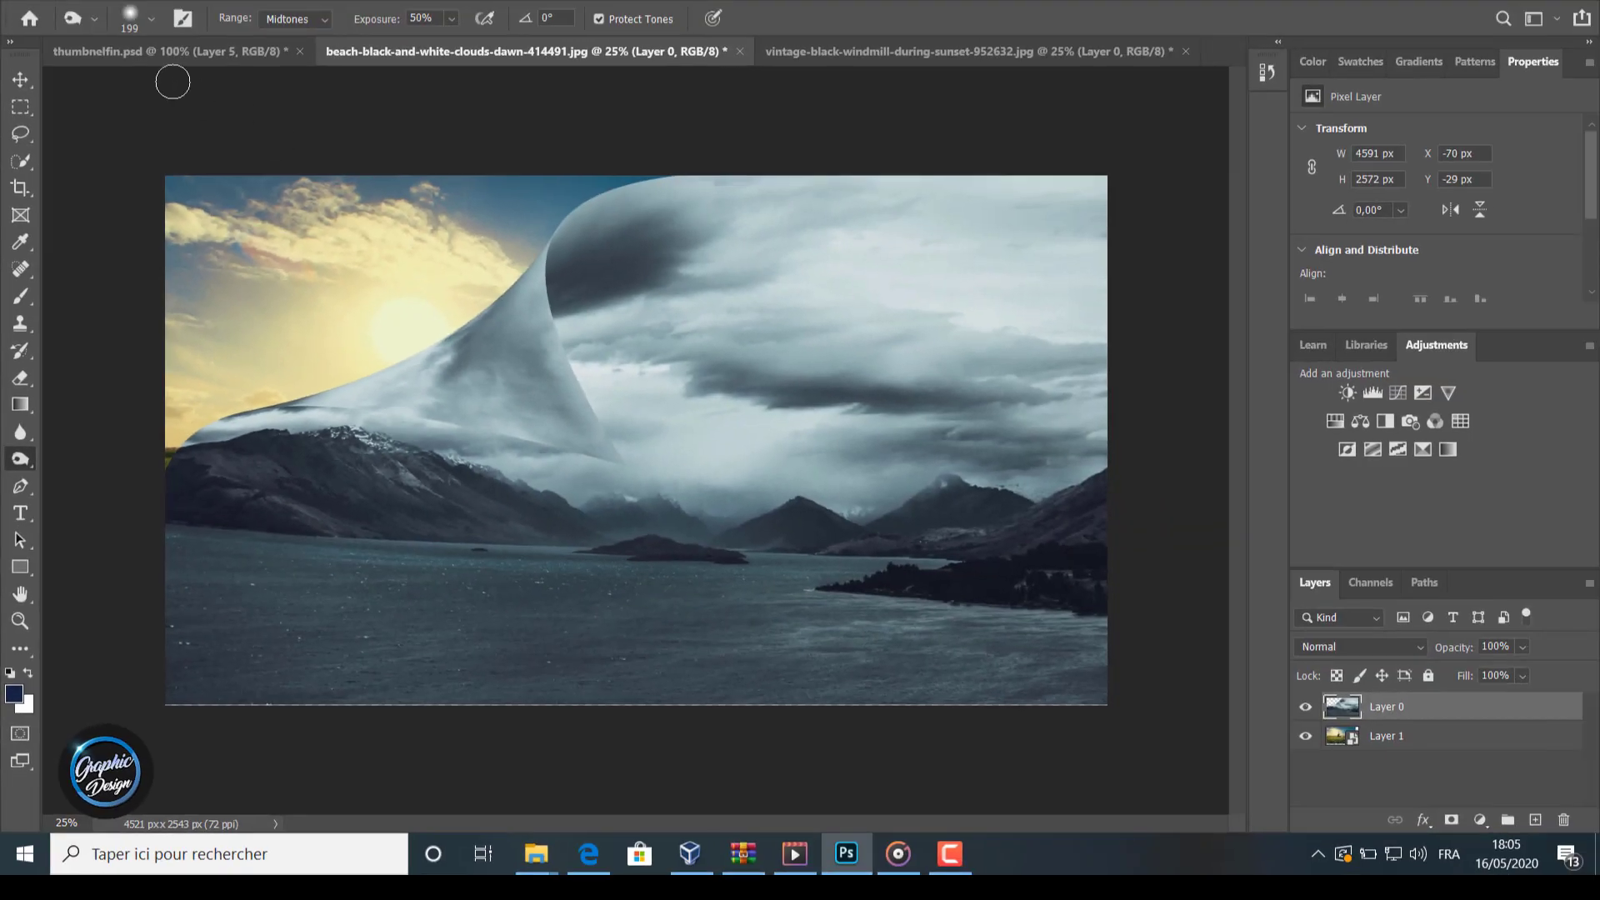
pyautogui.click(292, 18)
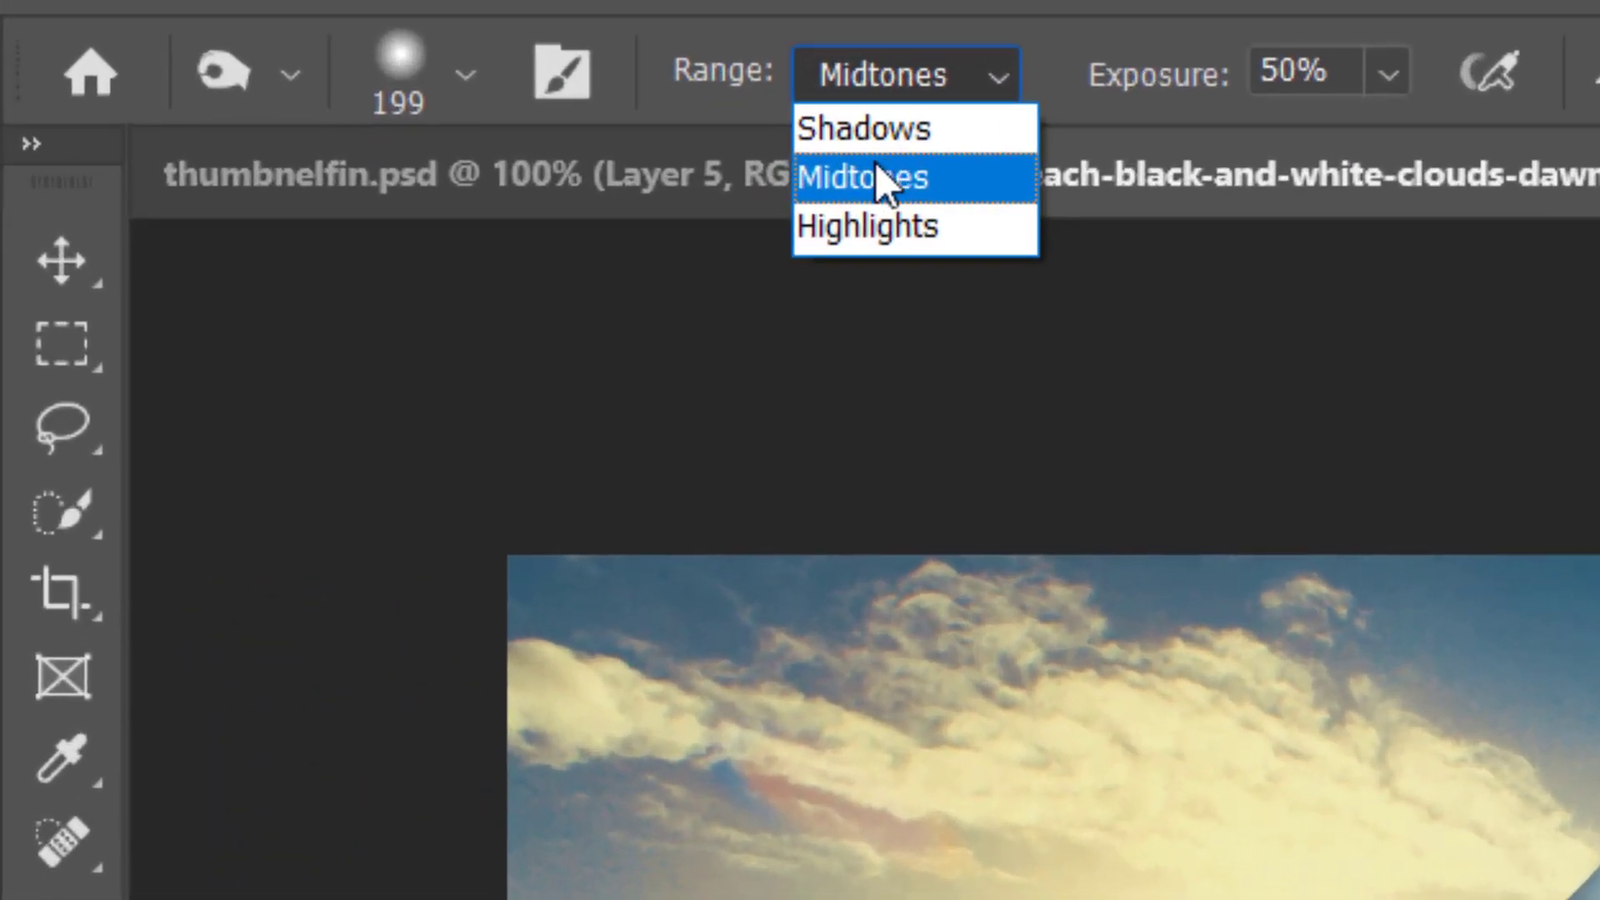
pyautogui.click(284, 52)
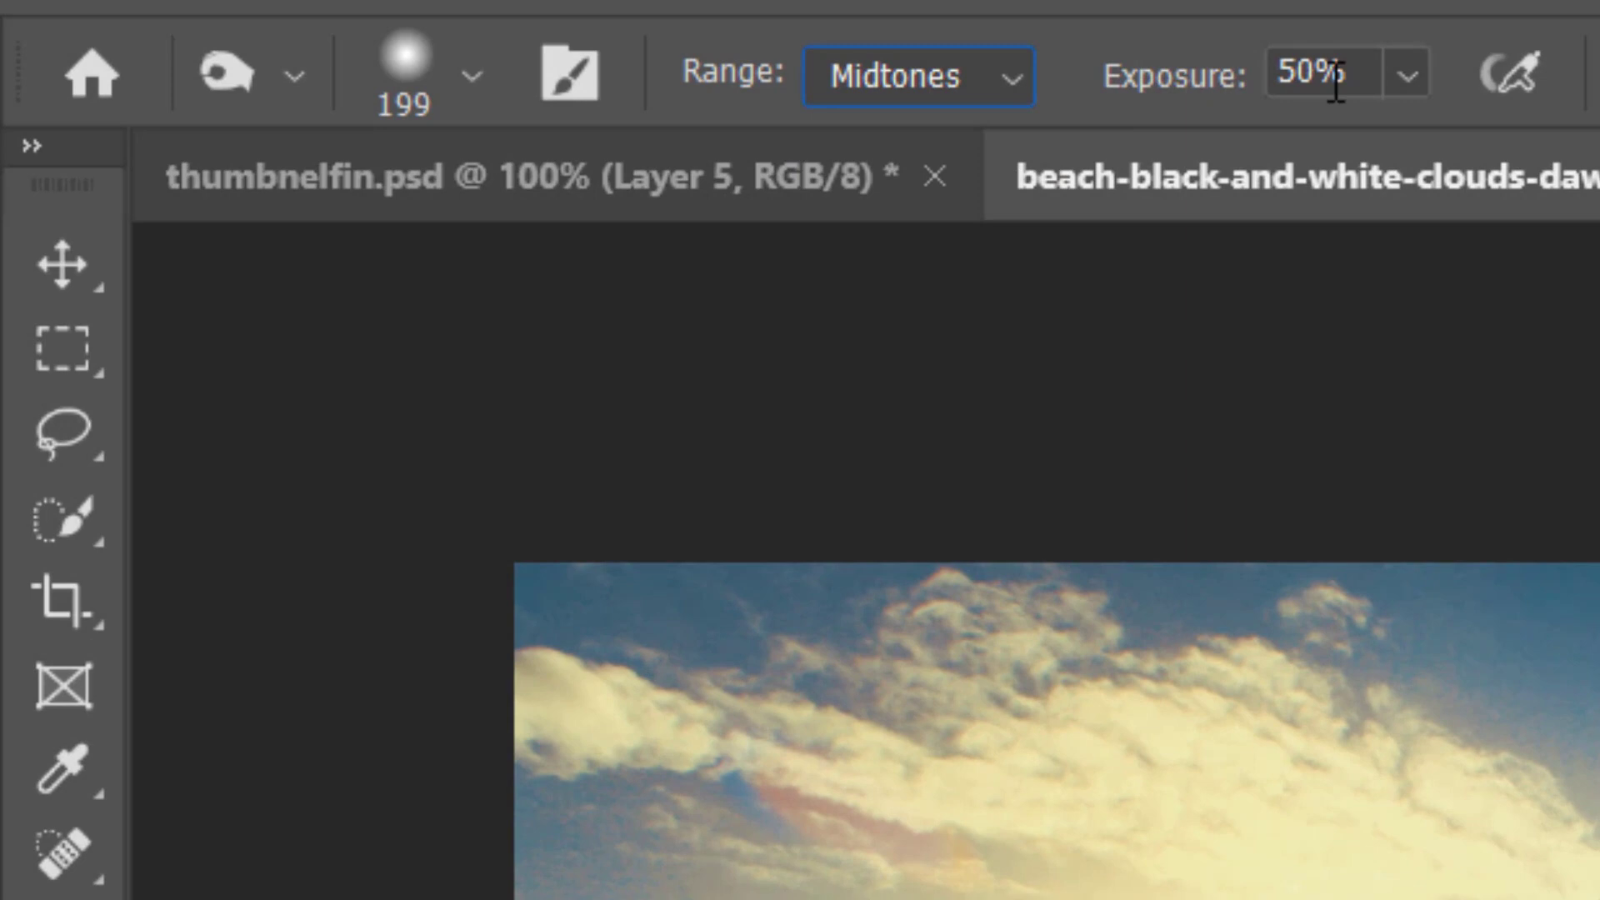
pyautogui.click(468, 62)
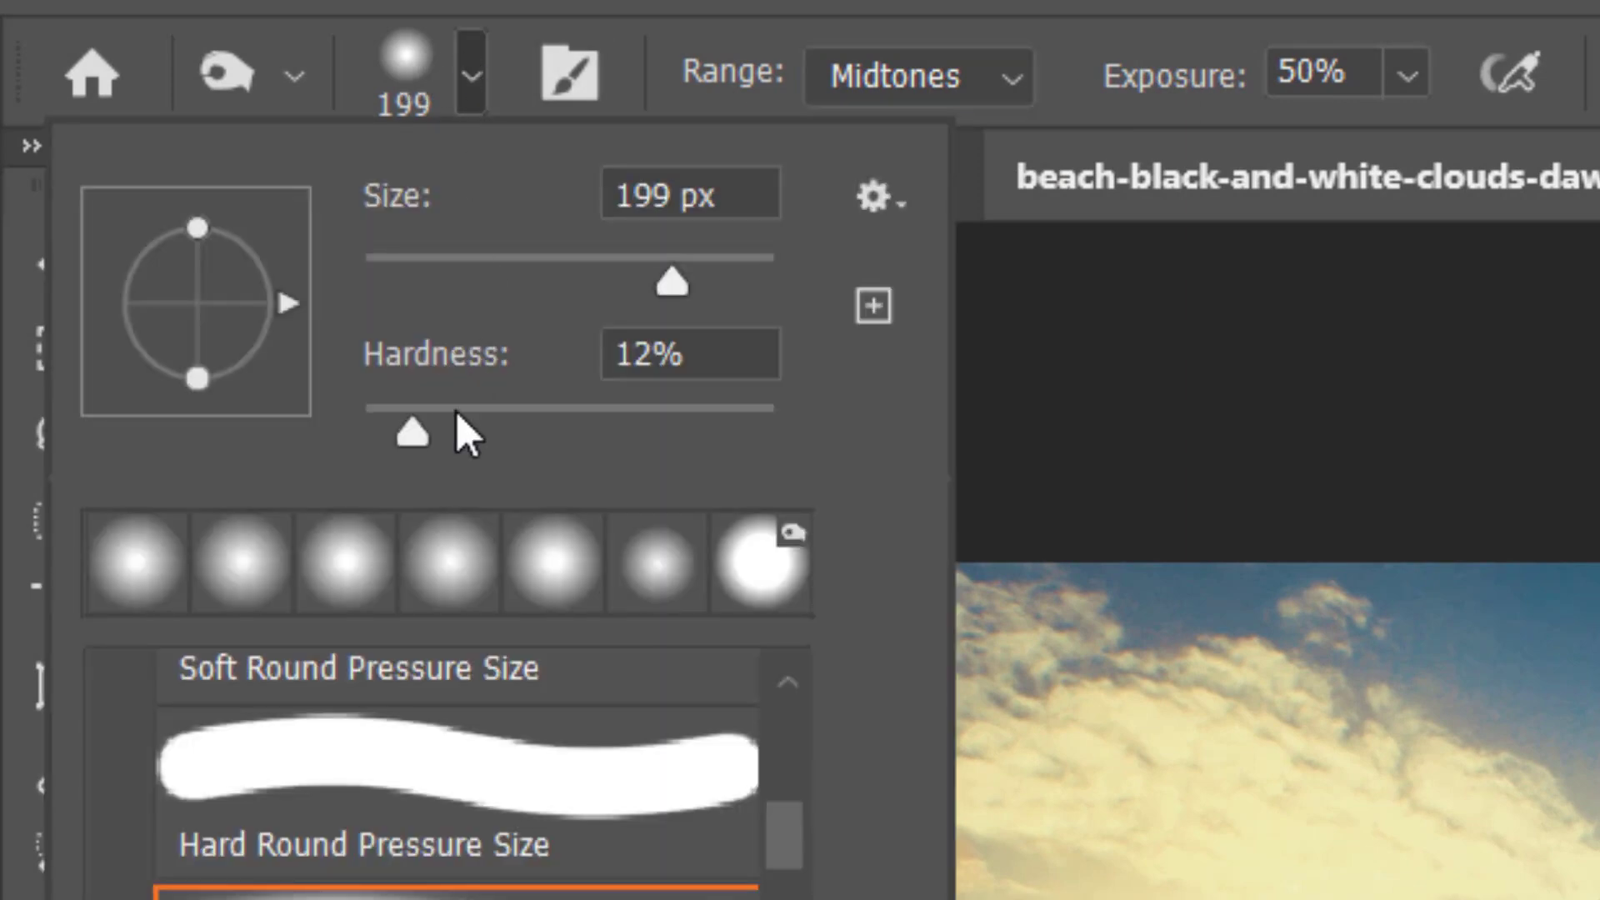
pyautogui.moveTo(429, 410); pyautogui.dragTo(472, 424)
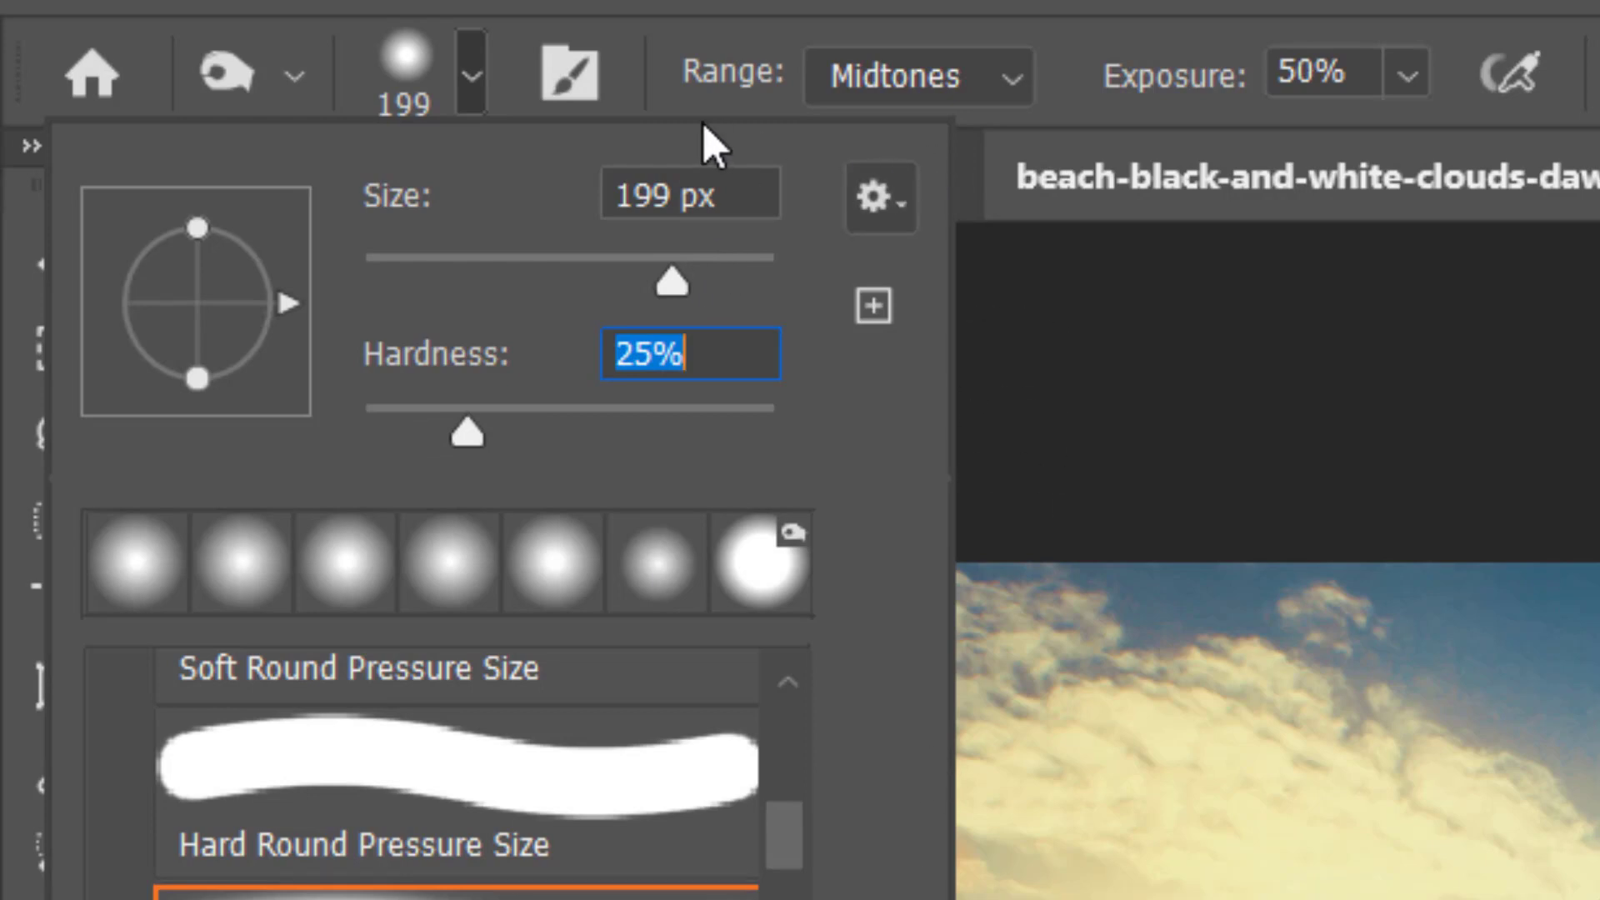
pyautogui.click(472, 75)
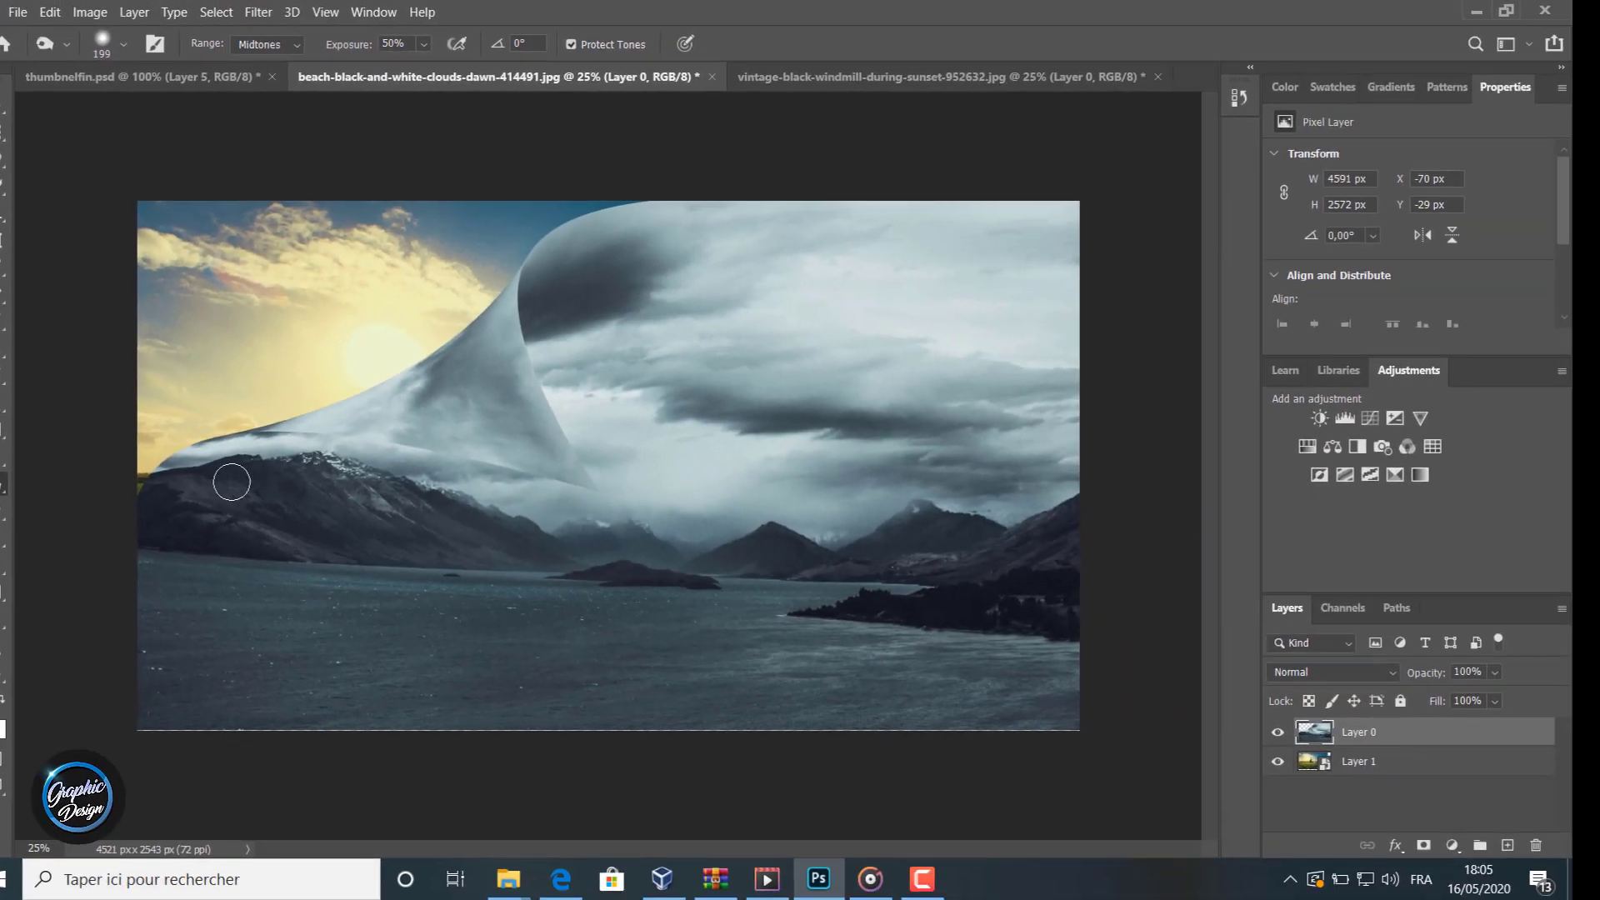
# - Burn the mountain ridge, the mist and the curl's fold and inner edges to darken them
pyautogui.moveTo(186, 468)
pyautogui.mouseDown()
pyautogui.moveTo(271, 451)
pyautogui.moveTo(151, 467)
pyautogui.moveTo(214, 466)
pyautogui.moveTo(206, 480)
pyautogui.moveTo(193, 467)
pyautogui.moveTo(297, 444)
pyautogui.moveTo(254, 493)
pyautogui.moveTo(276, 457)
pyautogui.moveTo(259, 444)
pyautogui.moveTo(186, 466)
pyautogui.moveTo(161, 524)
pyautogui.moveTo(158, 483)
pyautogui.moveTo(220, 459)
pyautogui.mouseUp()
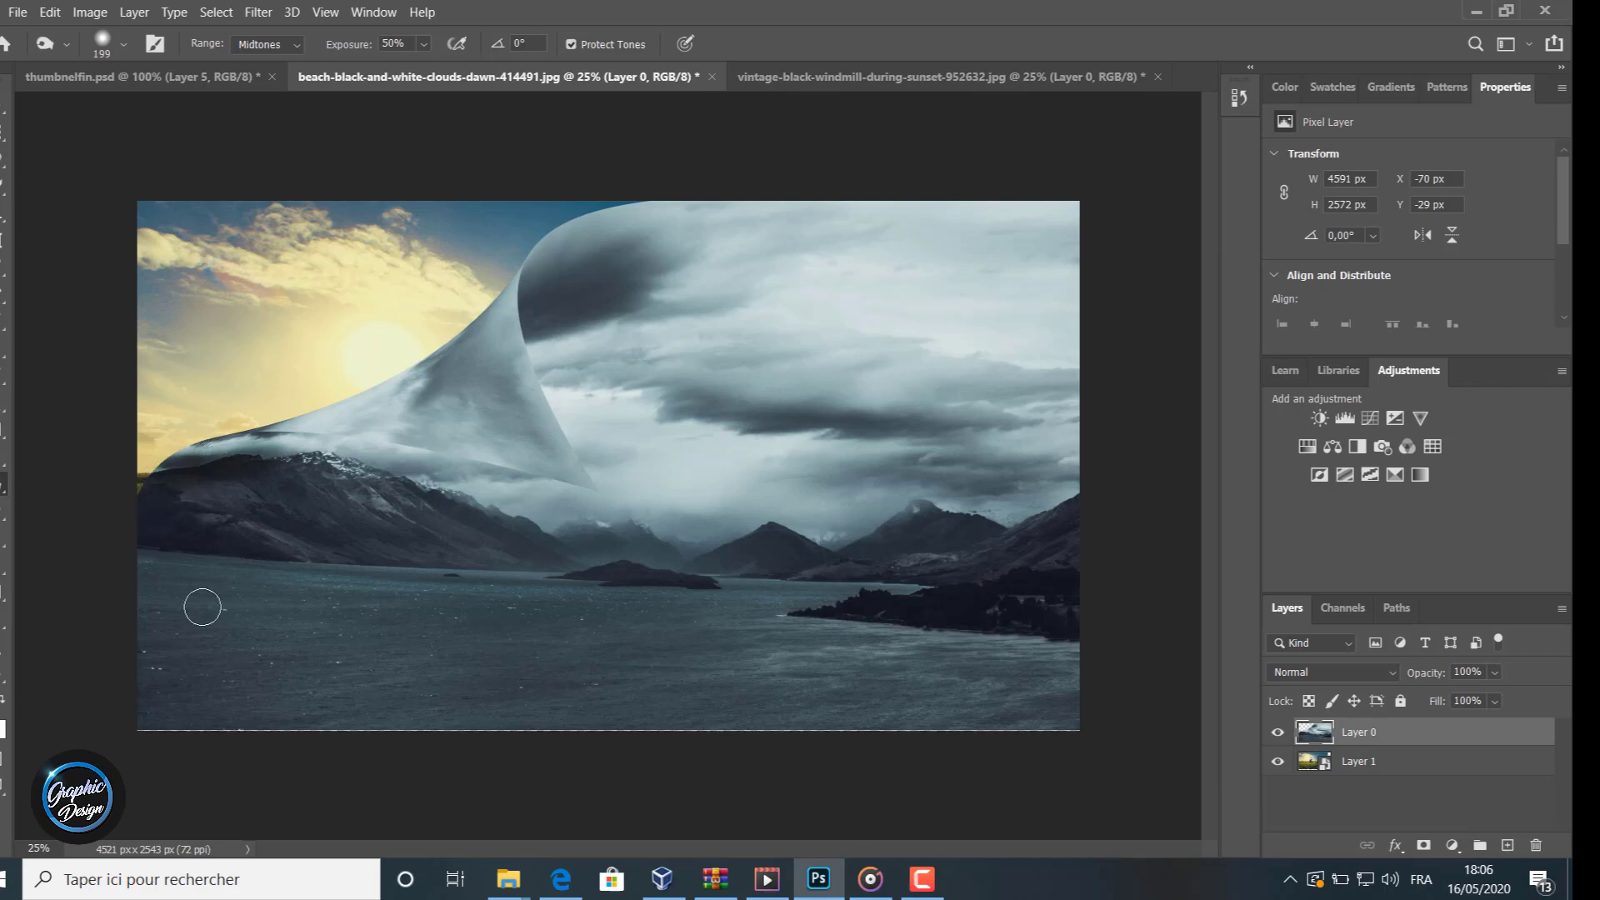
pyautogui.moveTo(397, 402)
pyautogui.mouseDown()
pyautogui.moveTo(419, 379)
pyautogui.moveTo(305, 421)
pyautogui.moveTo(443, 381)
pyautogui.moveTo(496, 329)
pyautogui.moveTo(376, 398)
pyautogui.moveTo(266, 432)
pyautogui.mouseUp()
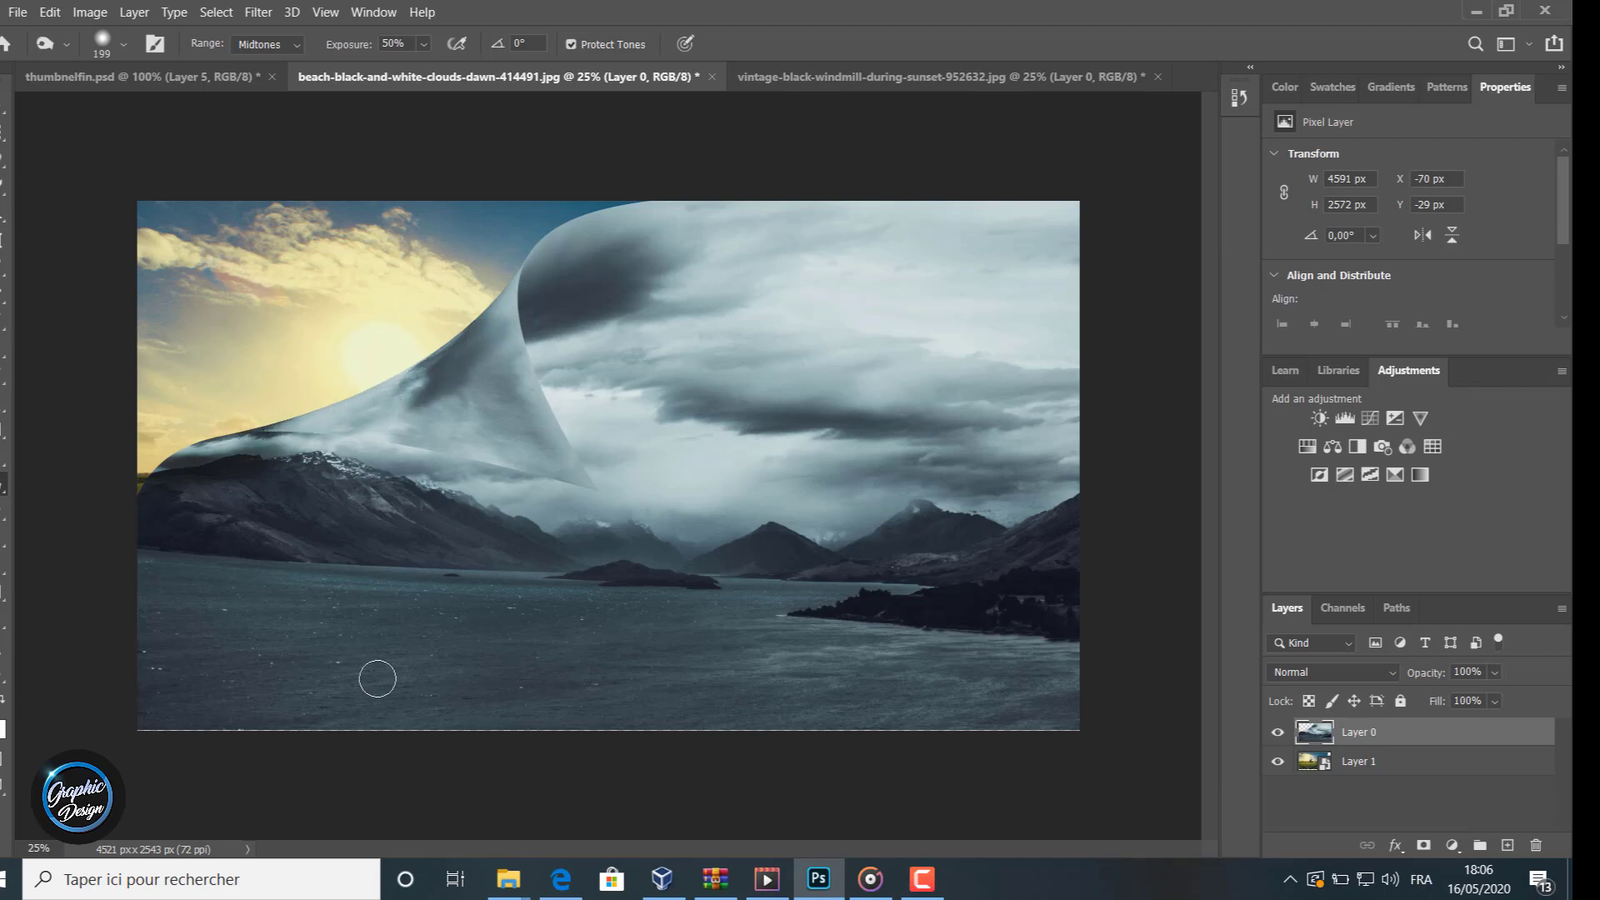
pyautogui.moveTo(595, 370)
pyautogui.mouseDown()
pyautogui.moveTo(548, 308)
pyautogui.moveTo(549, 273)
pyautogui.moveTo(567, 248)
pyautogui.moveTo(644, 222)
pyautogui.mouseUp()
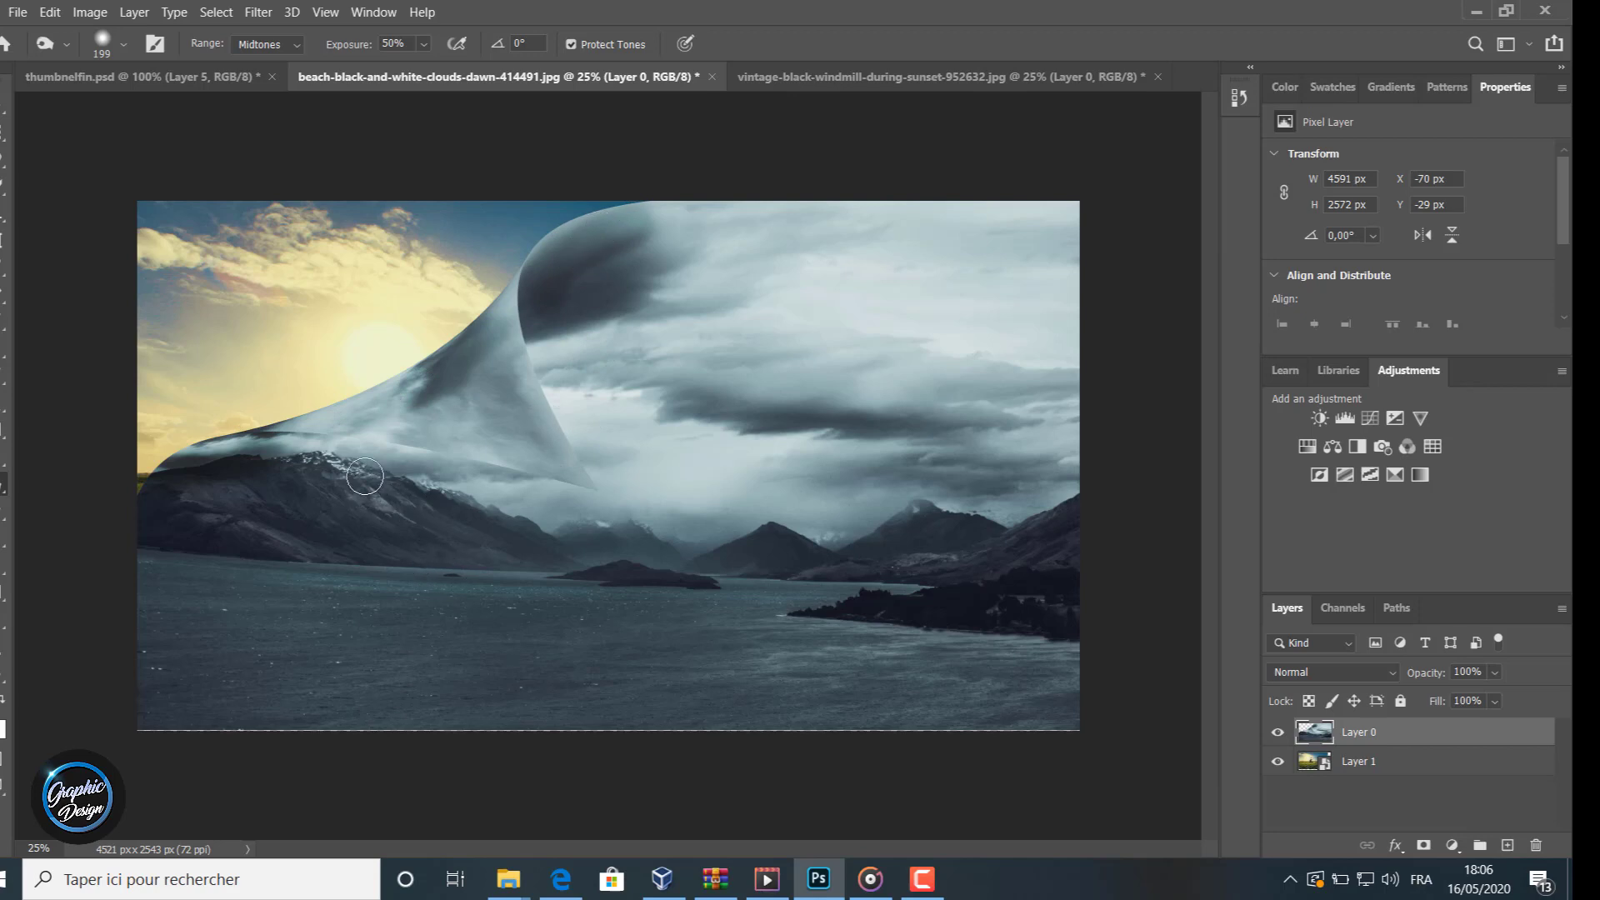
pyautogui.moveTo(414, 466)
pyautogui.mouseDown()
pyautogui.moveTo(476, 471)
pyautogui.moveTo(454, 472)
pyautogui.mouseUp()
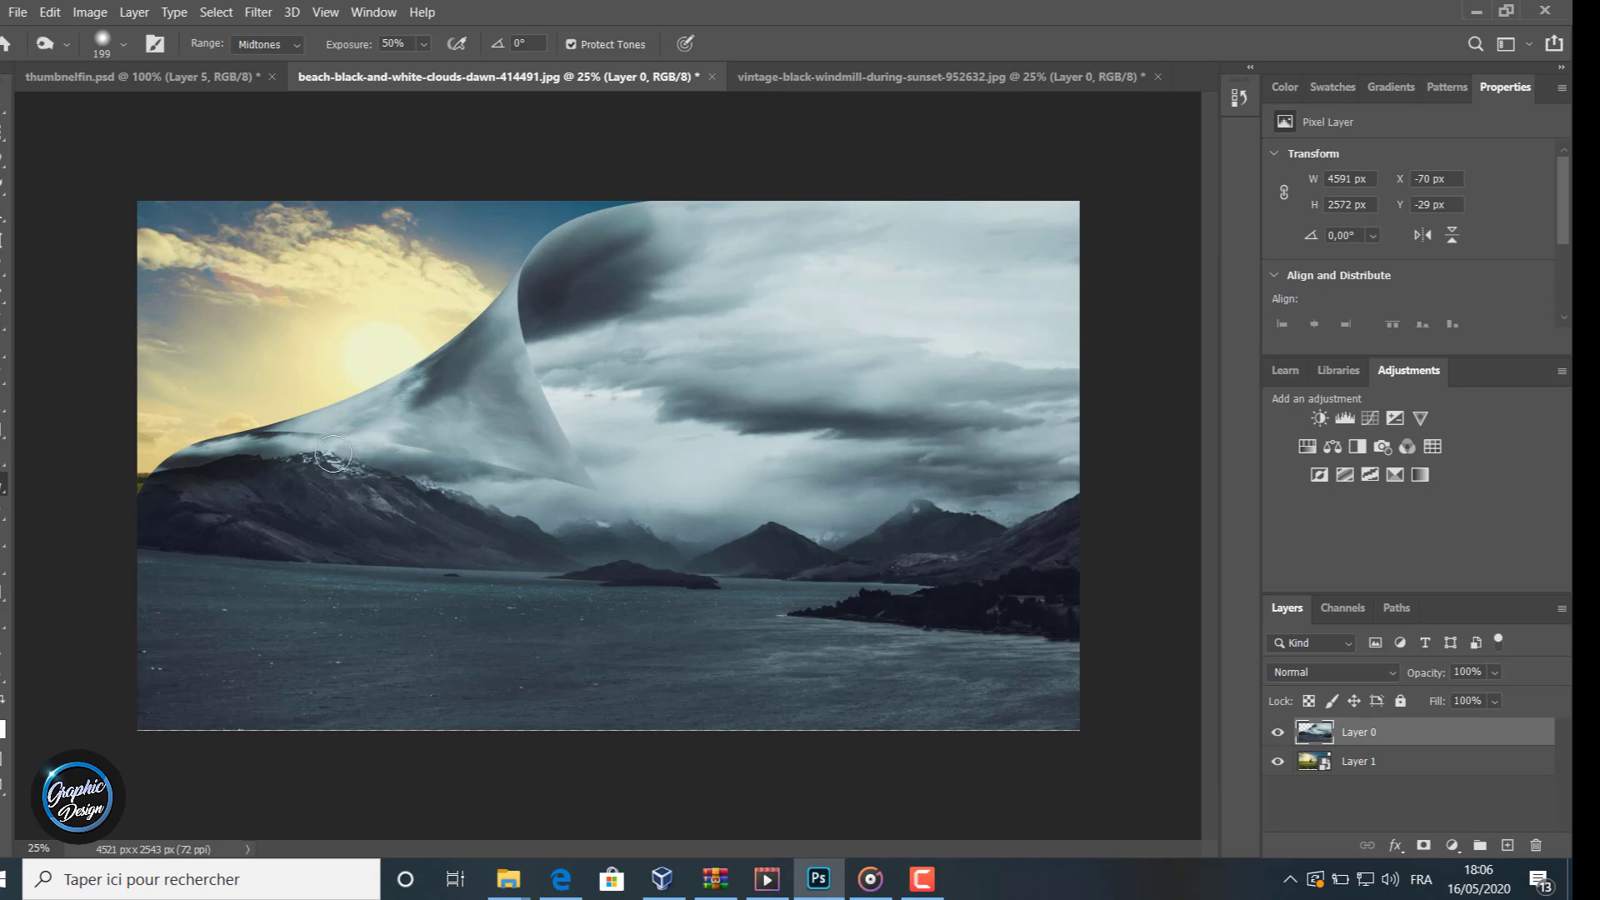
pyautogui.moveTo(297, 448)
pyautogui.mouseDown()
pyautogui.moveTo(382, 452)
pyautogui.moveTo(313, 474)
pyautogui.moveTo(266, 458)
pyautogui.moveTo(378, 454)
pyautogui.moveTo(295, 484)
pyautogui.moveTo(229, 457)
pyautogui.moveTo(305, 453)
pyautogui.moveTo(316, 494)
pyautogui.moveTo(328, 454)
pyautogui.moveTo(400, 457)
pyautogui.mouseUp()
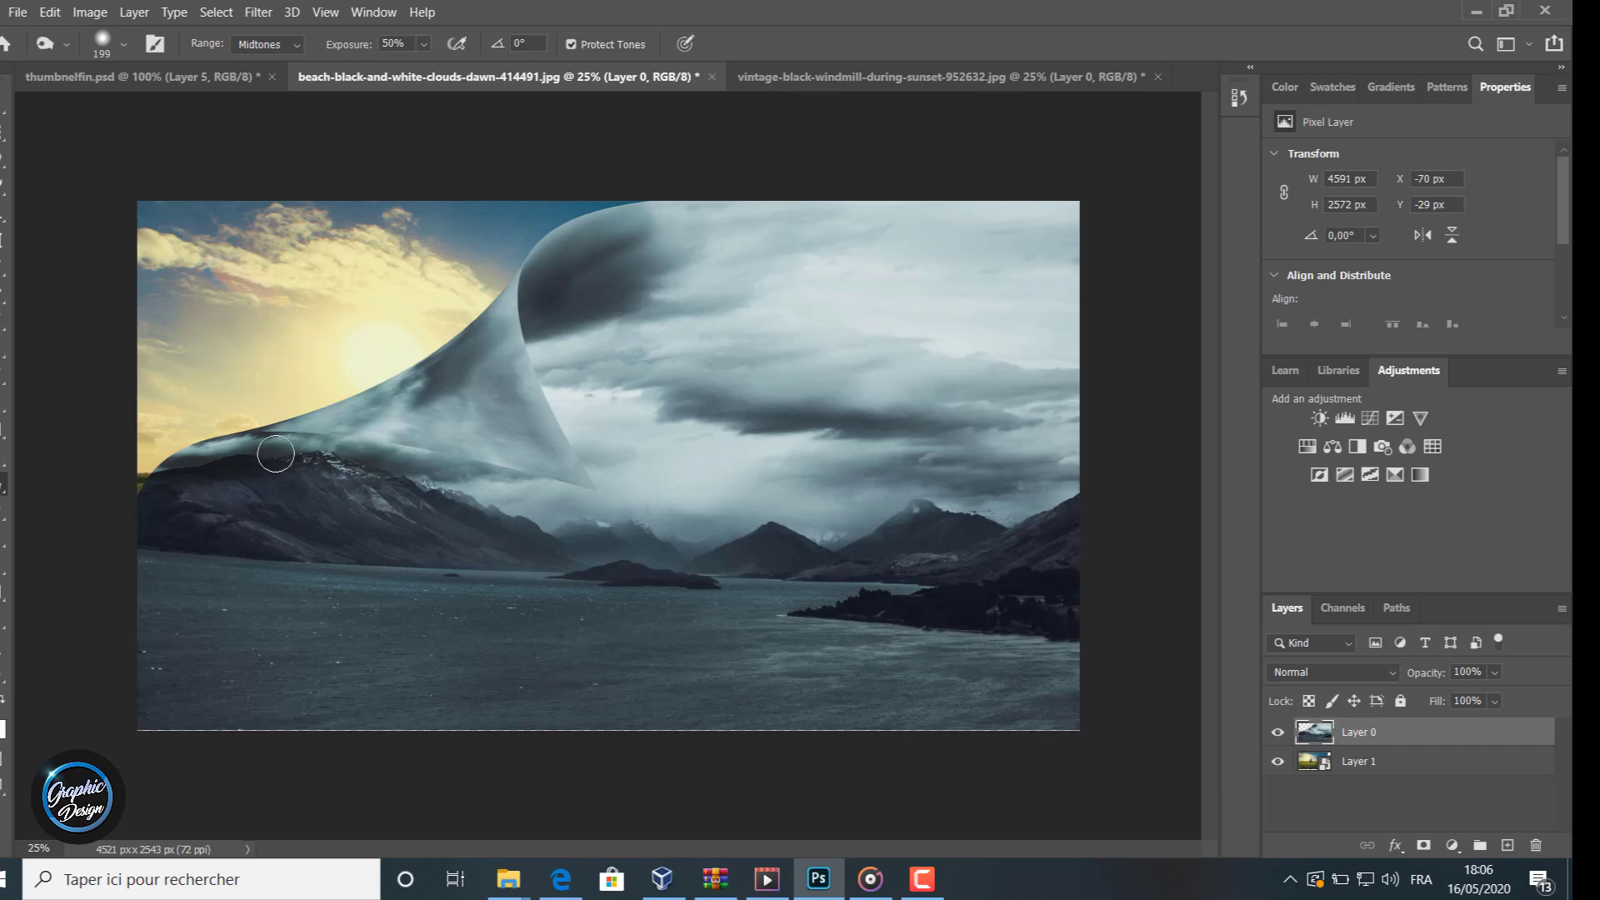
# - Add a Brightness/Contrast adjustment with brightness 10 clipped to the sunset layer, Layer 1
pyautogui.click(1376, 771)
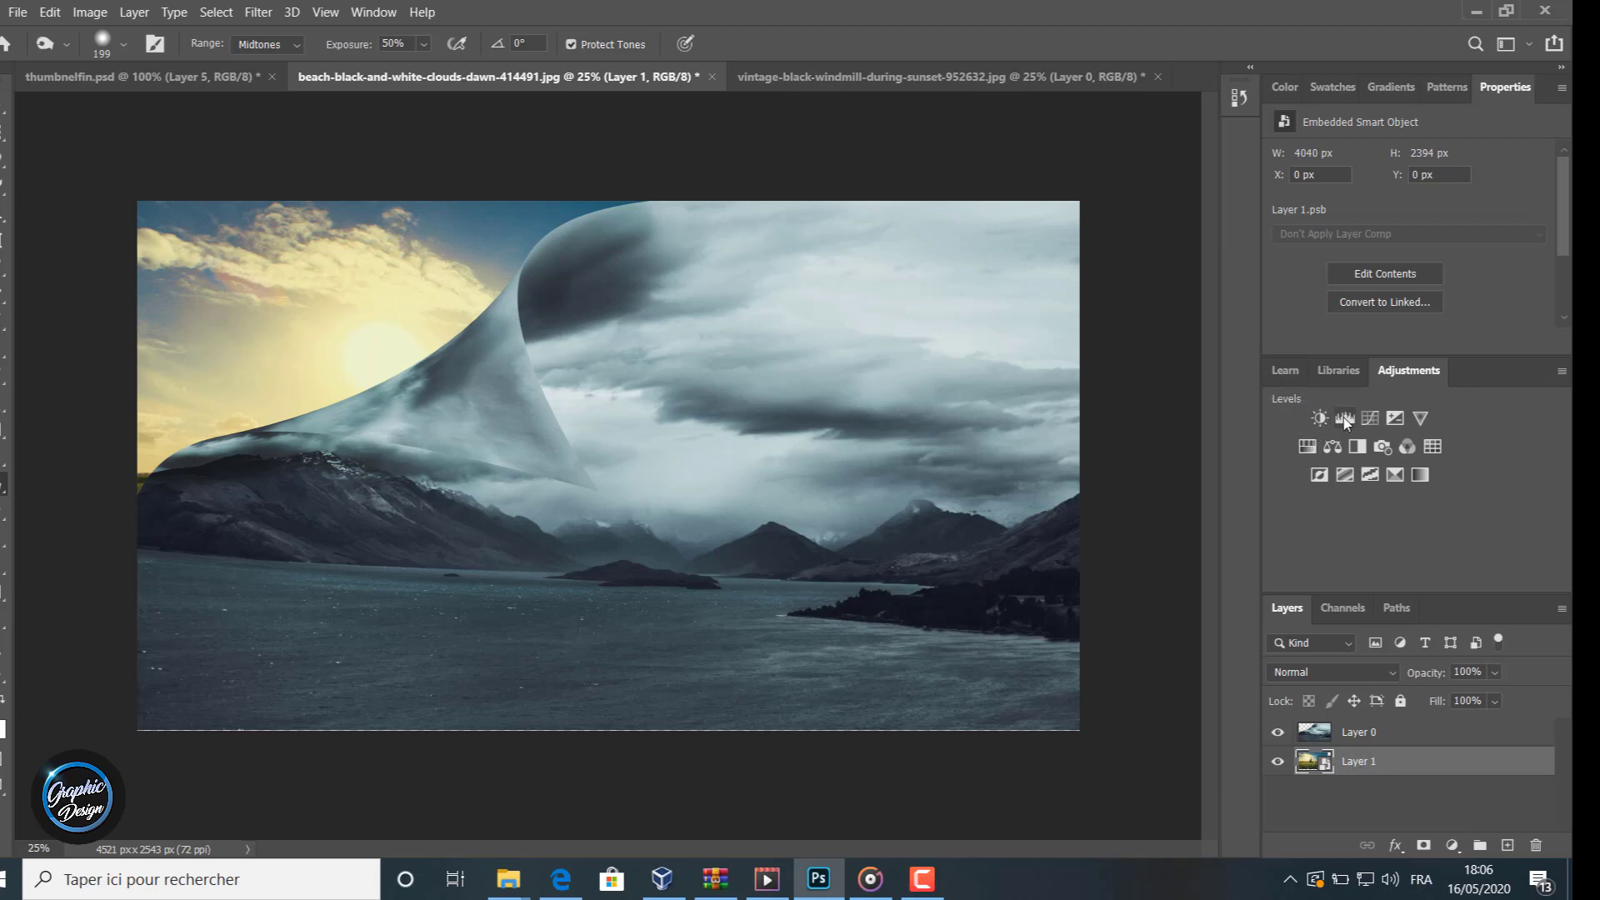
pyautogui.click(1320, 417)
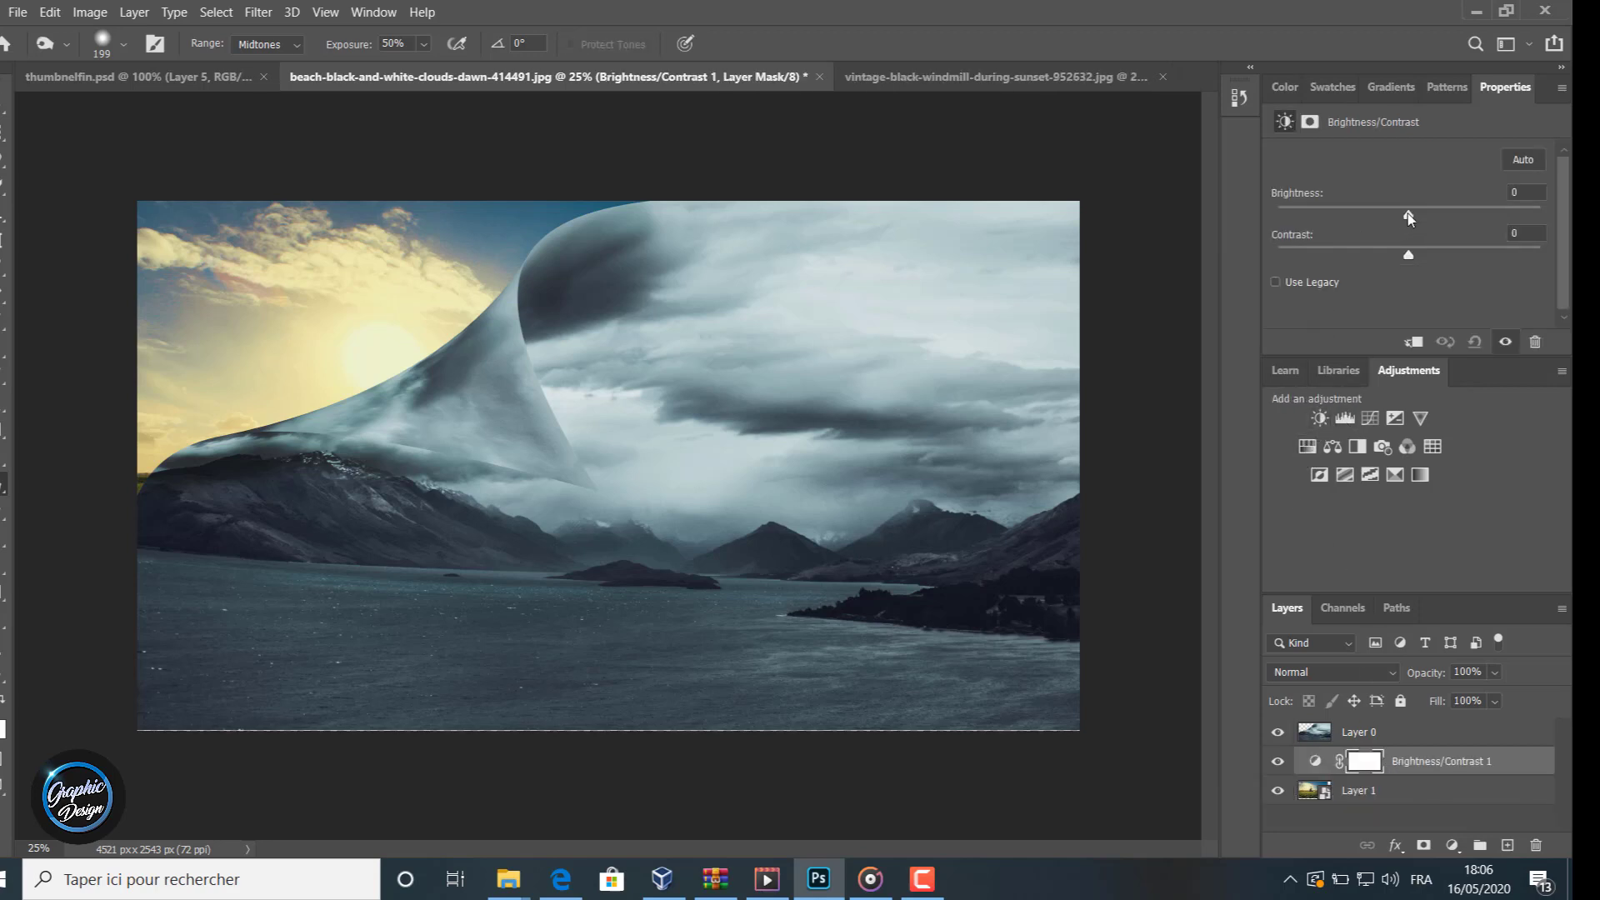
pyautogui.moveTo(1407, 213)
pyautogui.mouseDown()
pyautogui.moveTo(1431, 213)
pyautogui.moveTo(1407, 212)
pyautogui.mouseUp()
pyautogui.moveTo(1412, 213); pyautogui.dragTo(1418, 214)
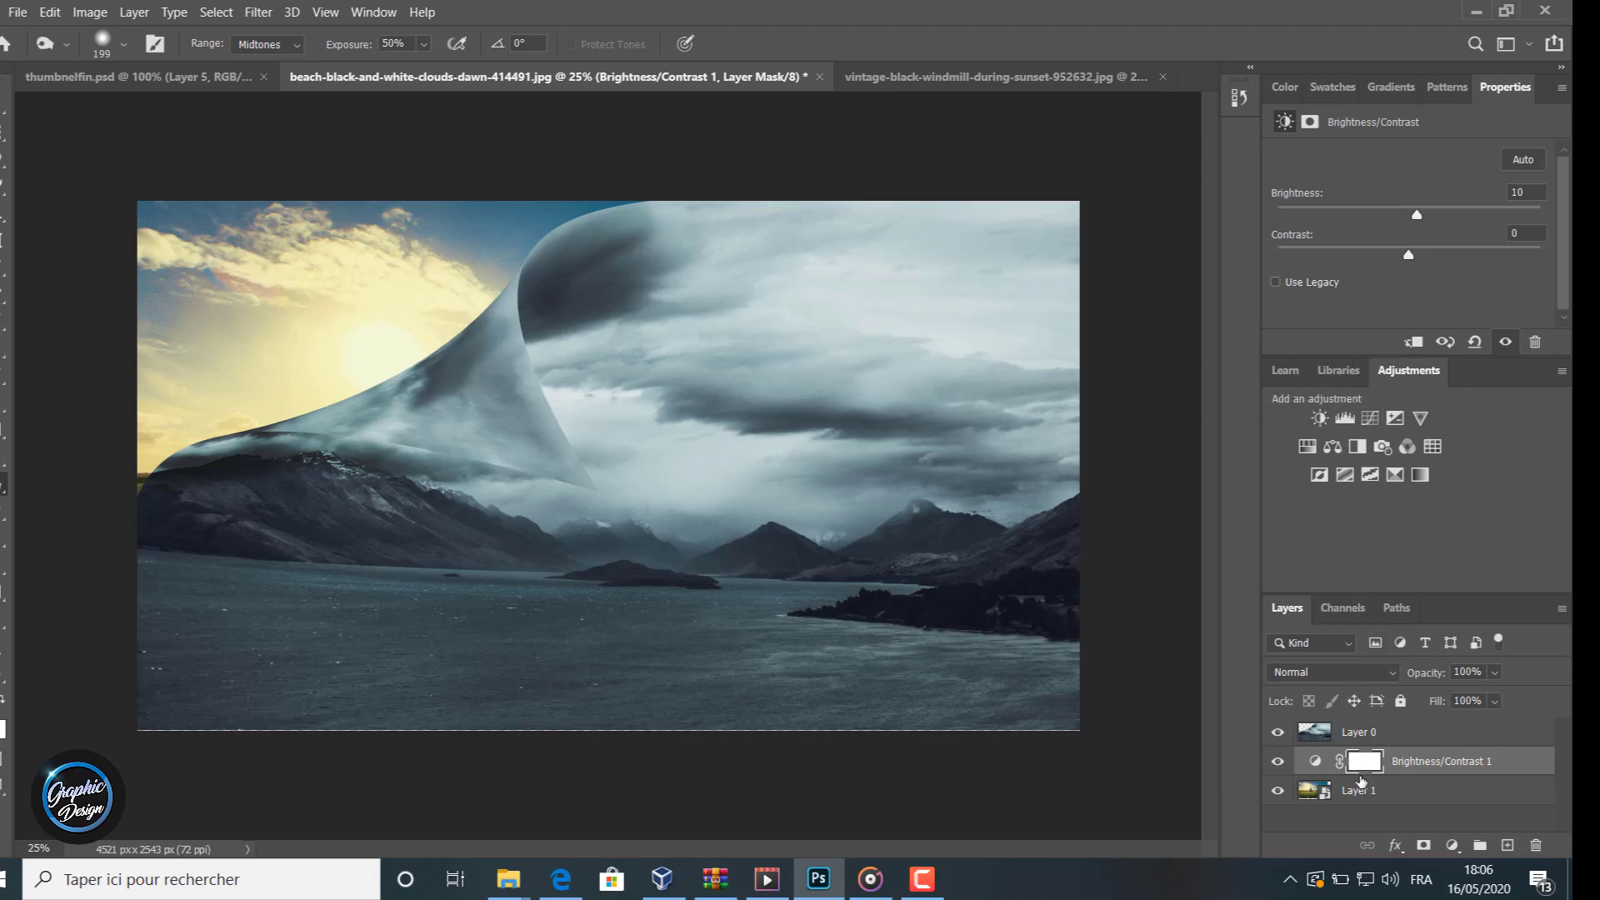
pyautogui.click(1413, 341)
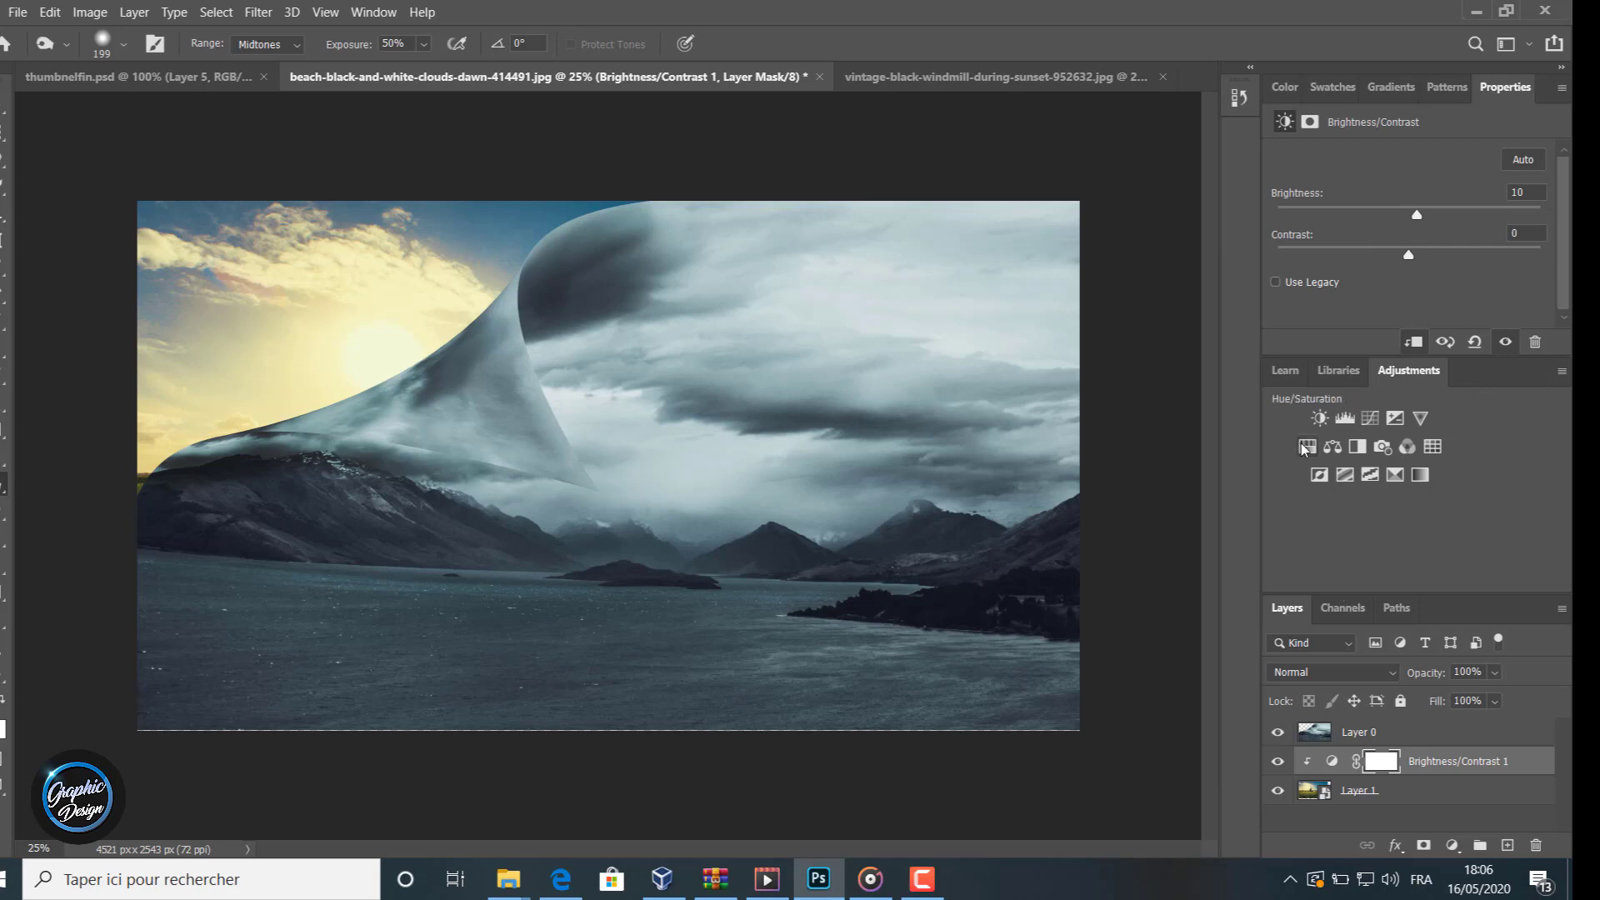
# - Add a Levels adjustment with black and white sliders pulled inward, then select Layer 1
pyautogui.click(1345, 419)
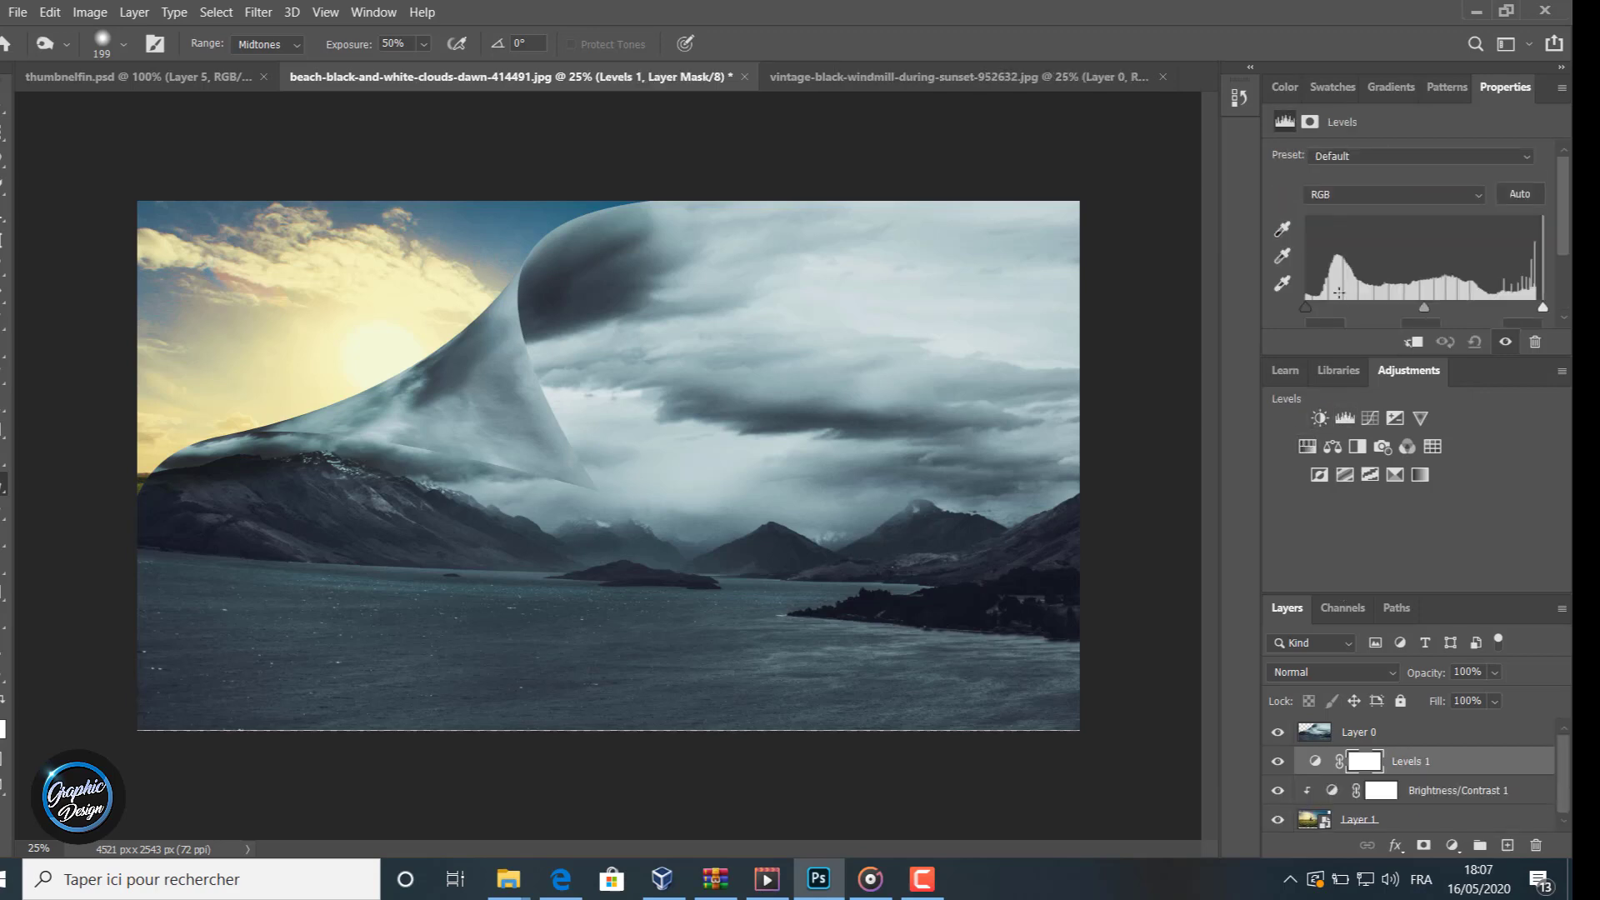
pyautogui.moveTo(1305, 308); pyautogui.dragTo(1319, 305)
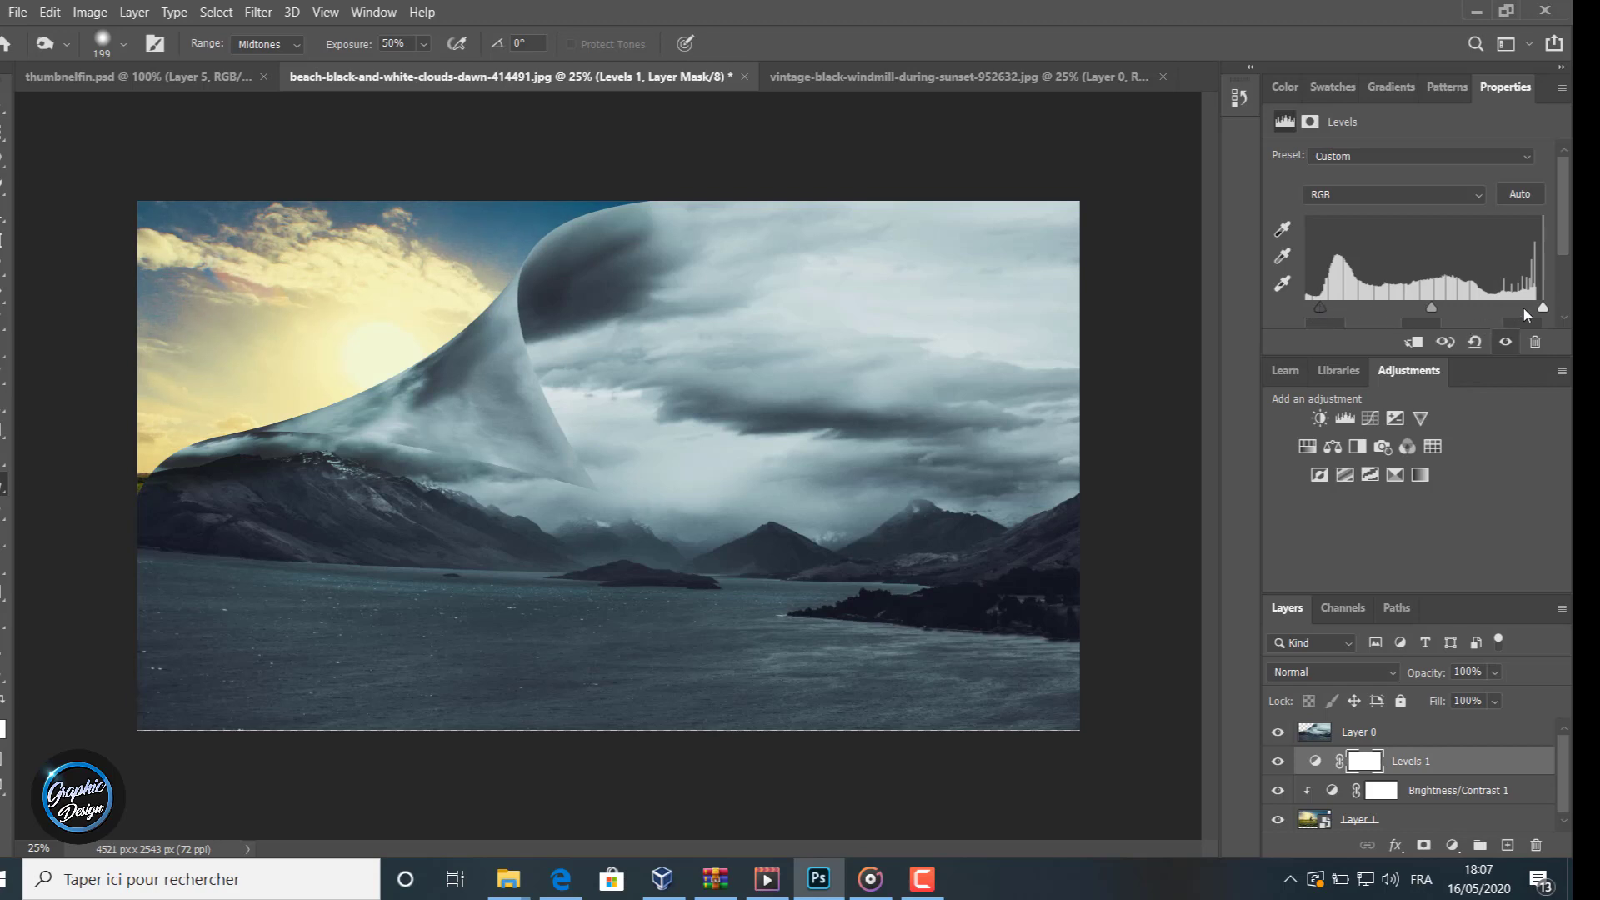
pyautogui.moveTo(1537, 305); pyautogui.dragTo(1527, 306)
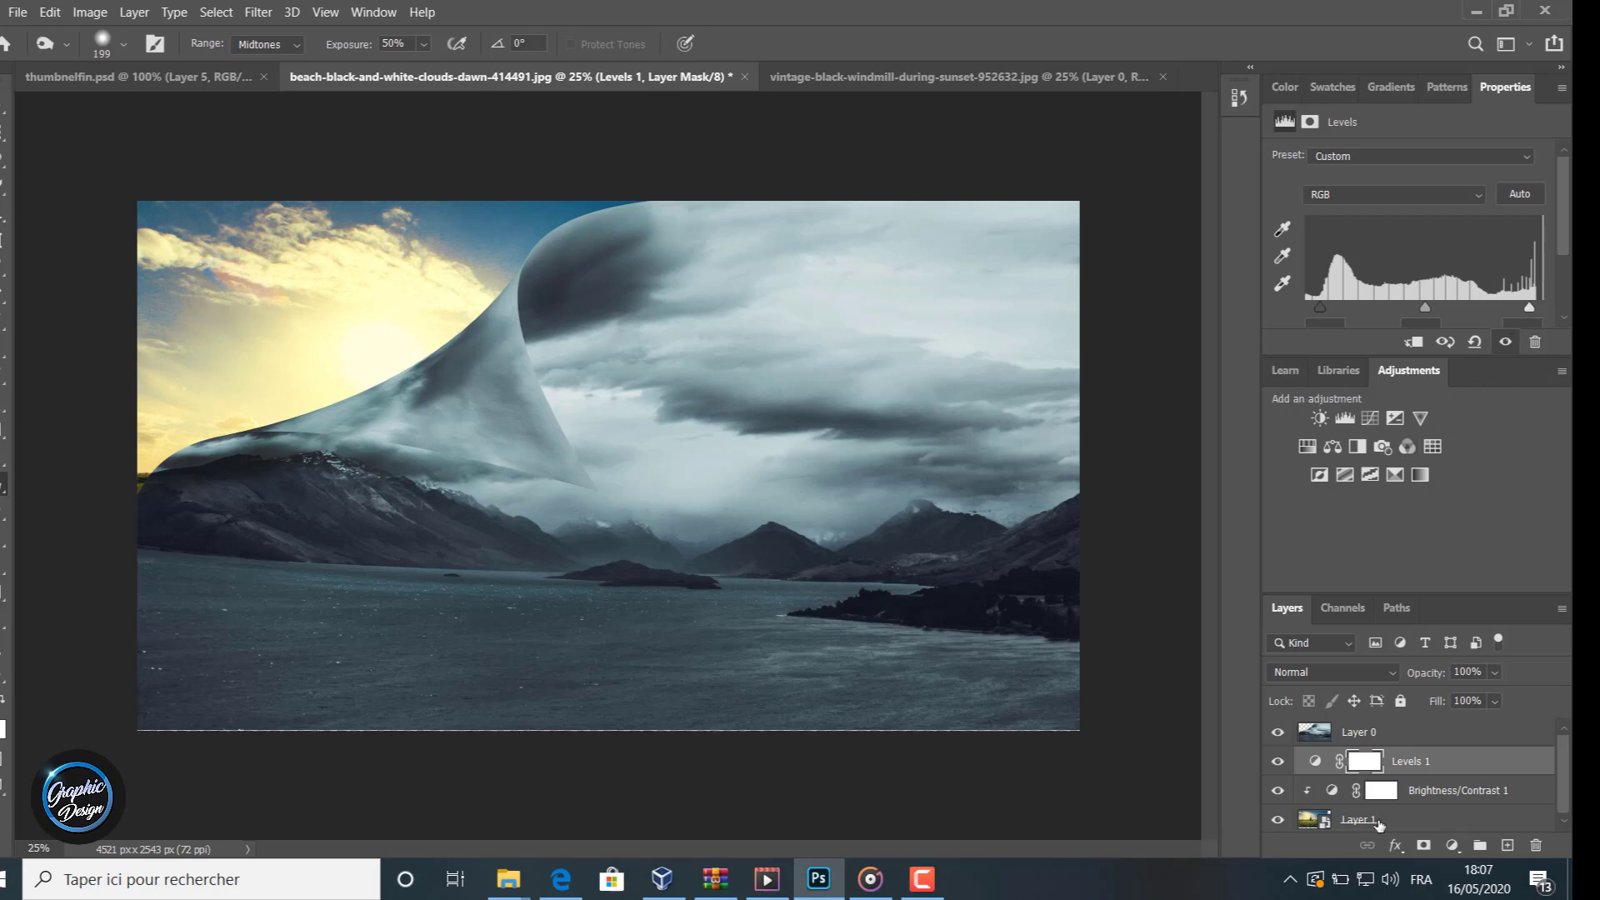
pyautogui.click(1381, 825)
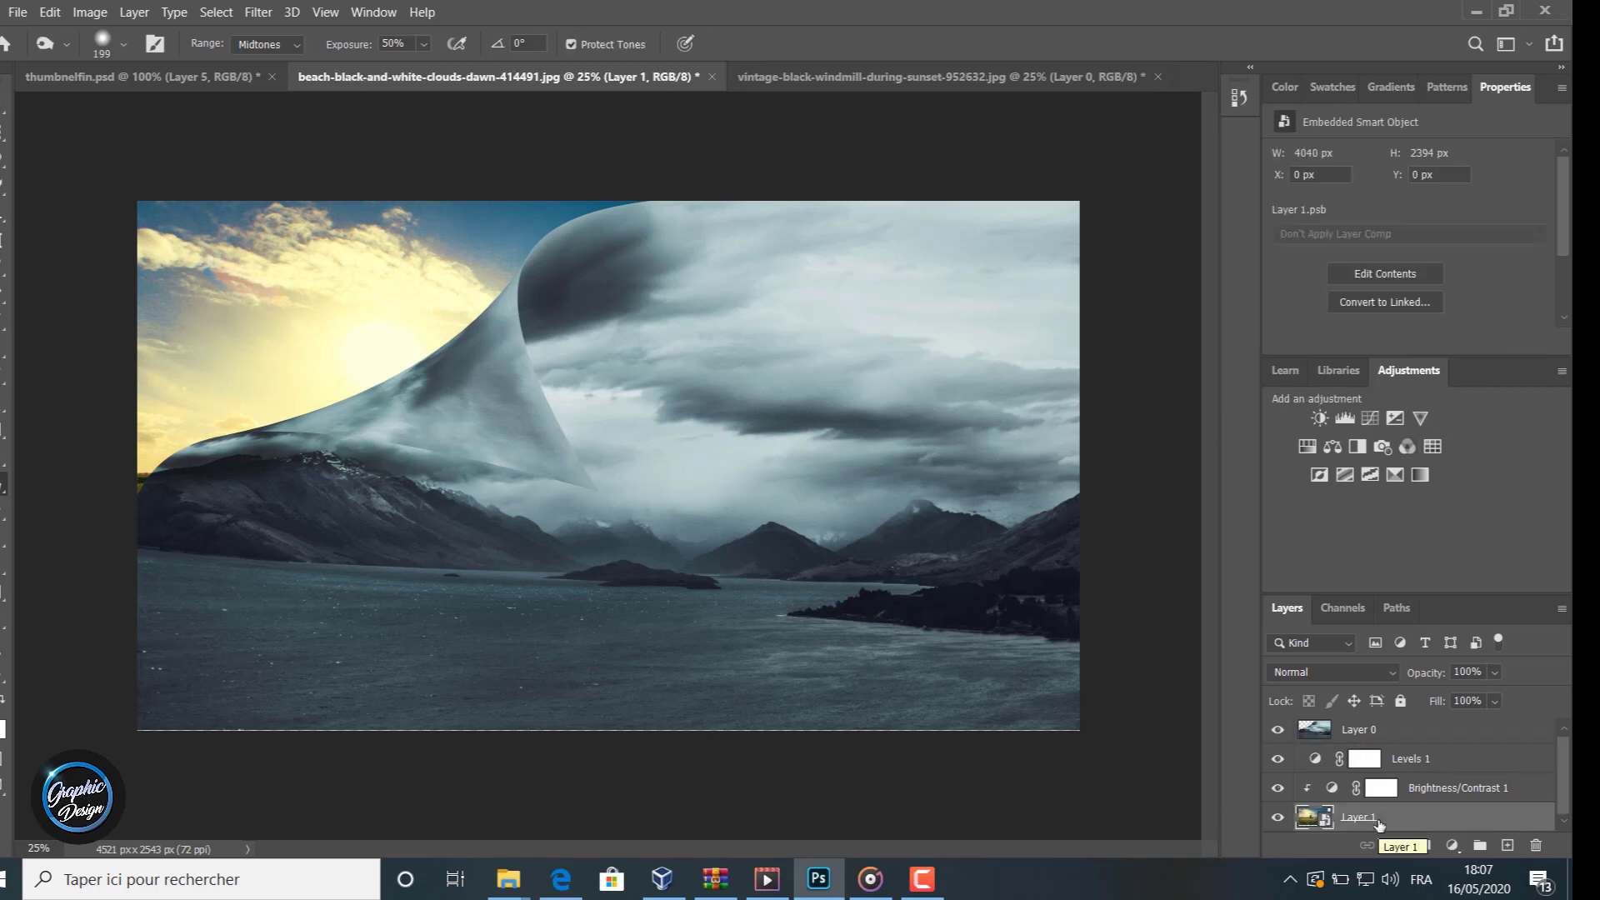
# - Free-transform Layer 1, enlarging it from the top-left corner and stretching it wider and taller
pyautogui.hotkey('ctrl', 't')
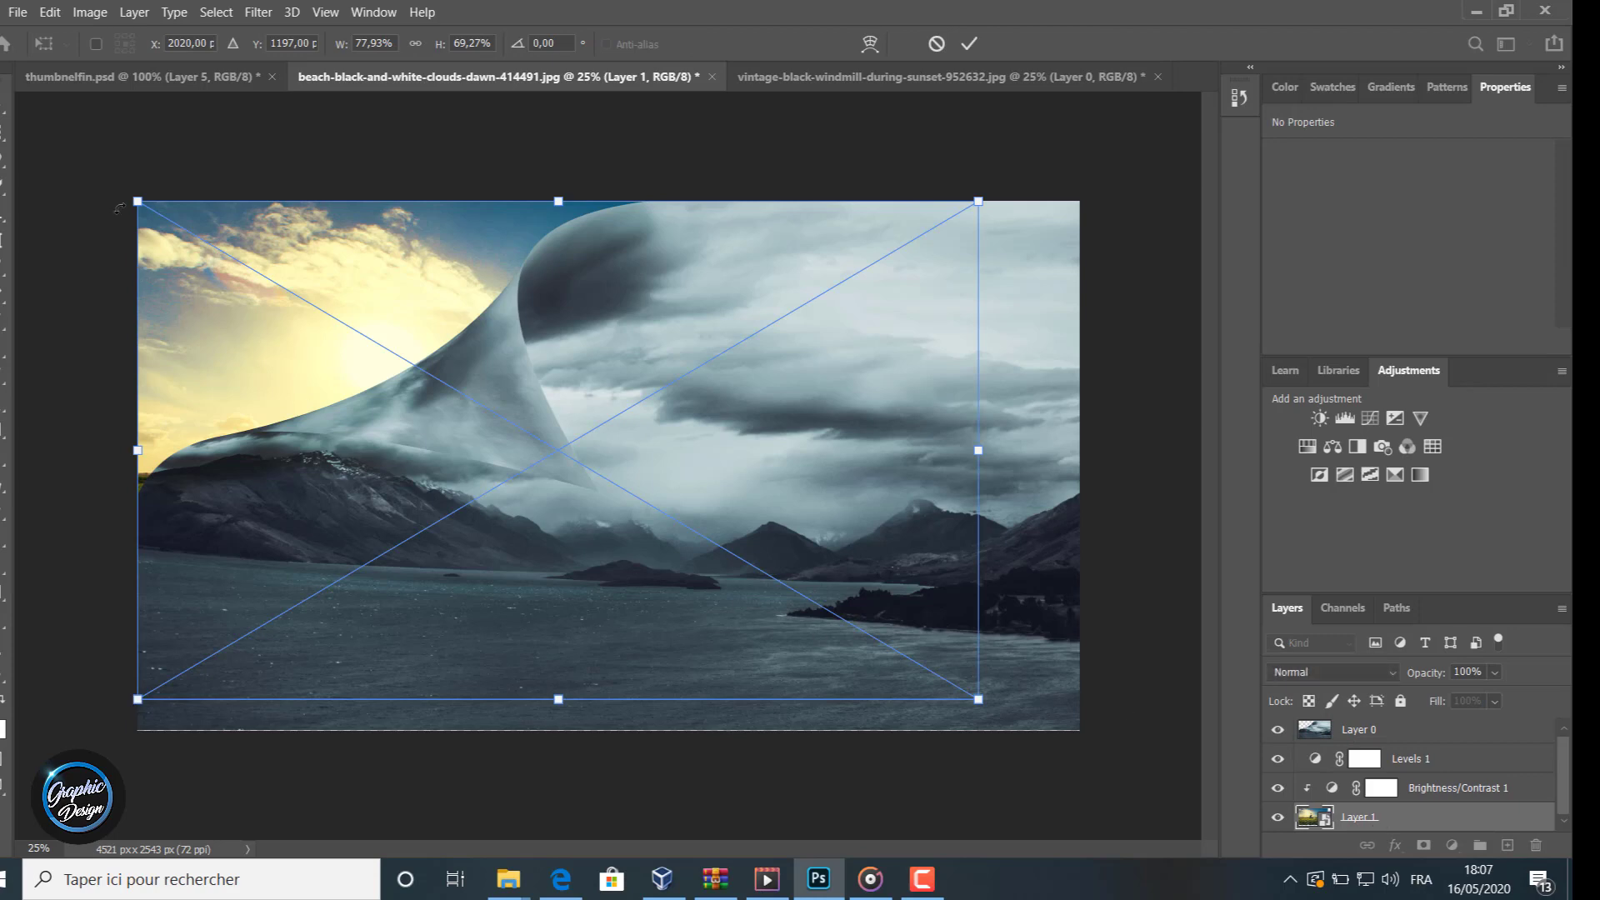
pyautogui.moveTo(136, 201); pyautogui.dragTo(109, 190)
pyautogui.moveTo(379, 256); pyautogui.dragTo(498, 279)
pyautogui.moveTo(161, 462); pyautogui.dragTo(138, 462)
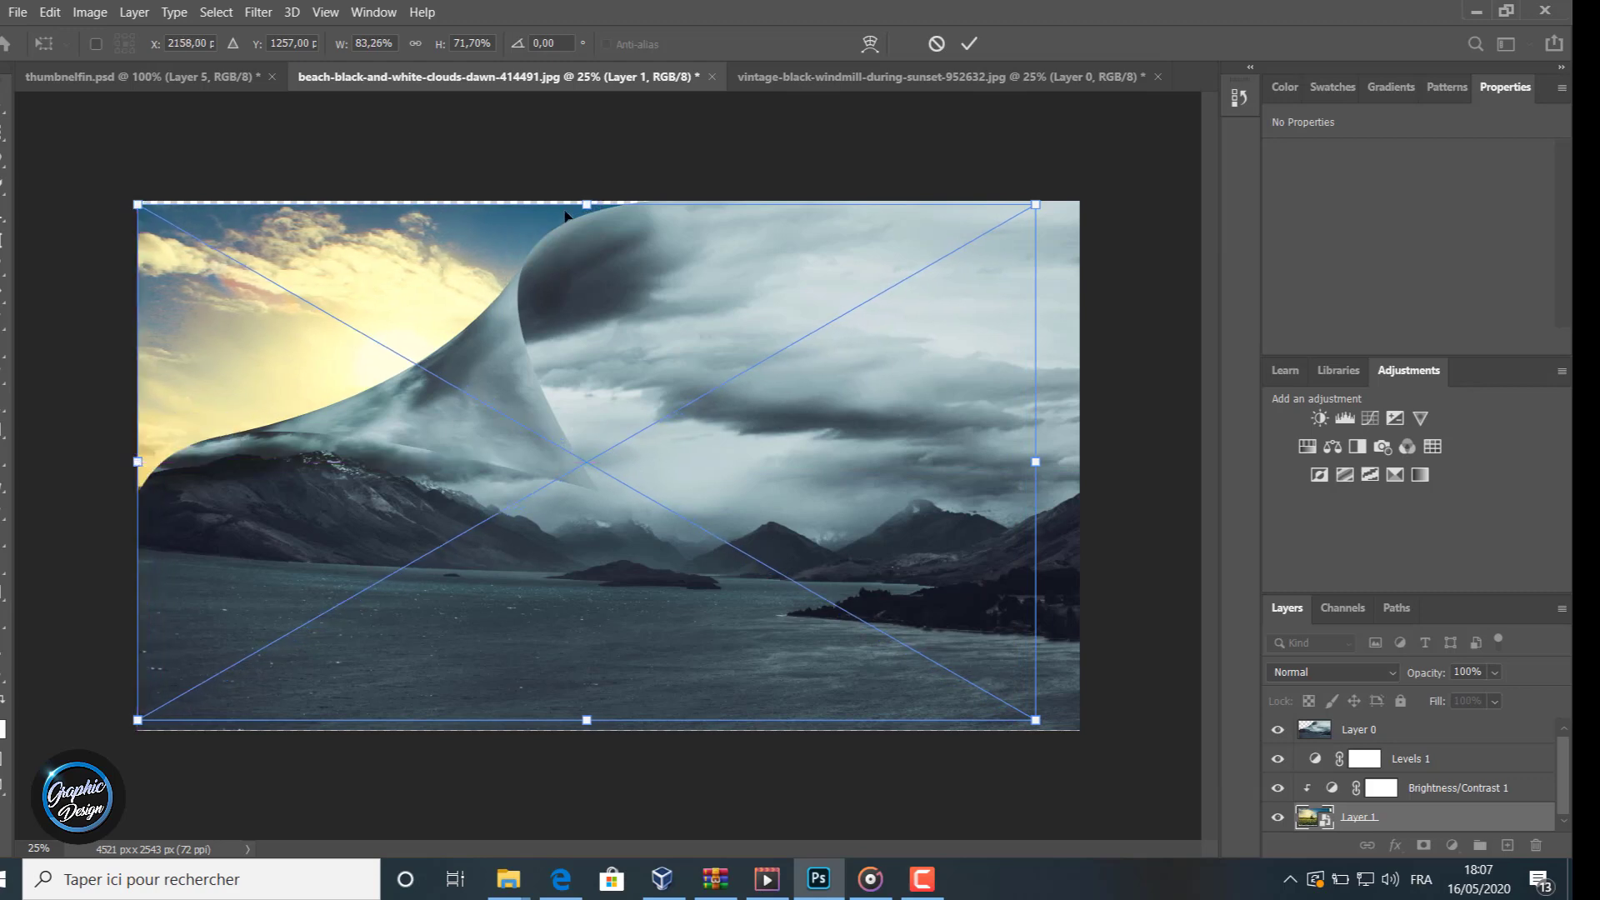
pyautogui.moveTo(581, 206); pyautogui.dragTo(583, 201)
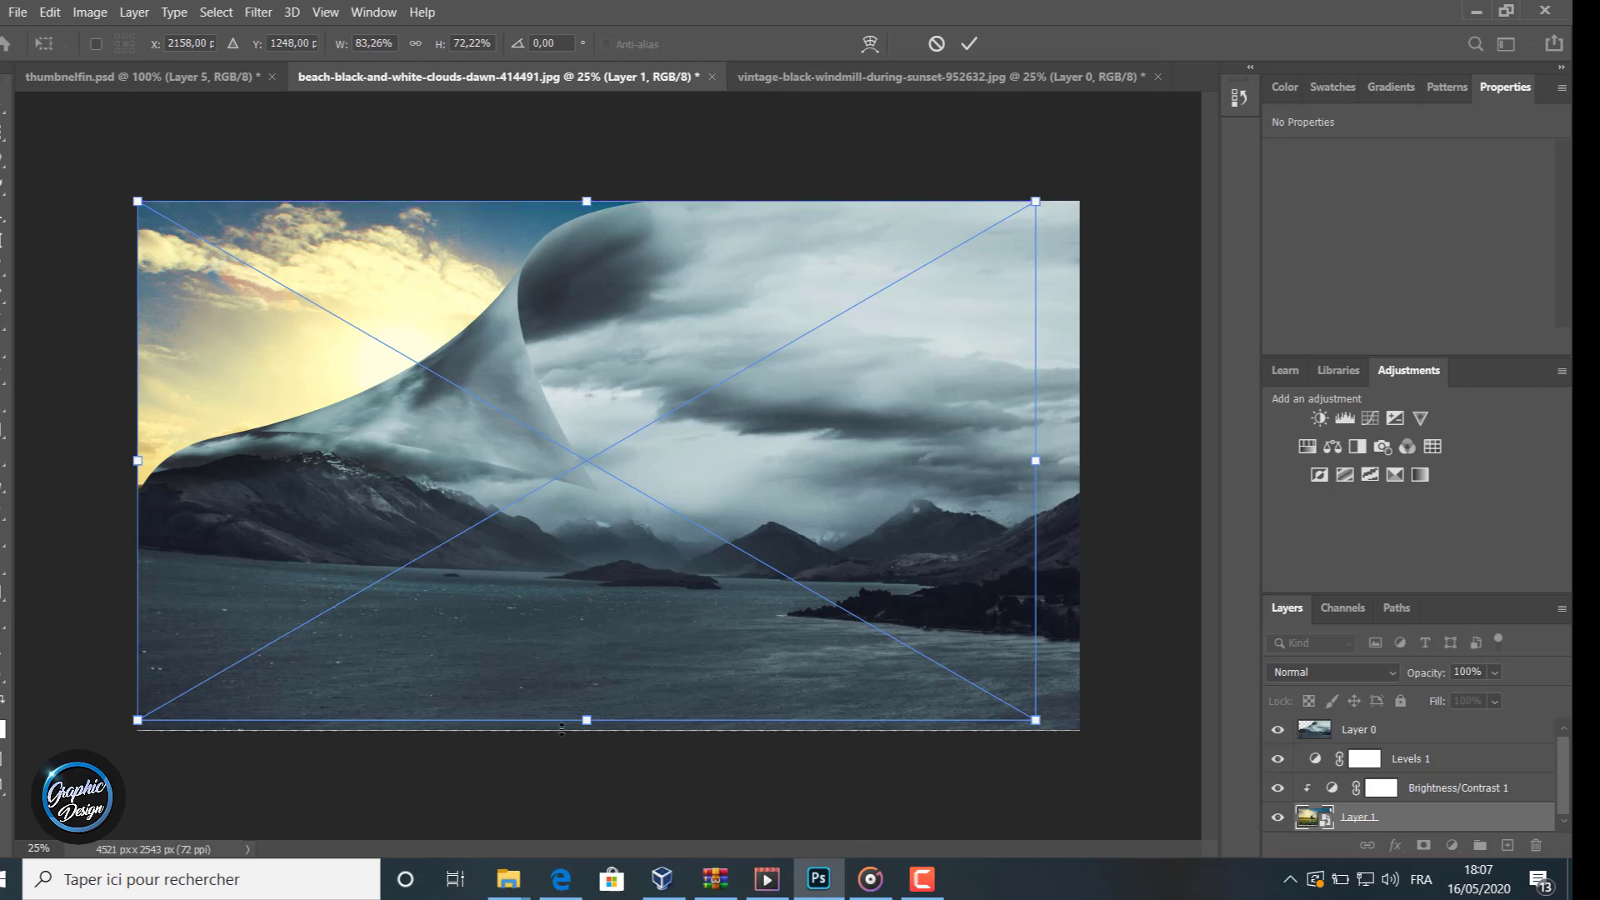
pyautogui.moveTo(586, 725); pyautogui.dragTo(586, 735)
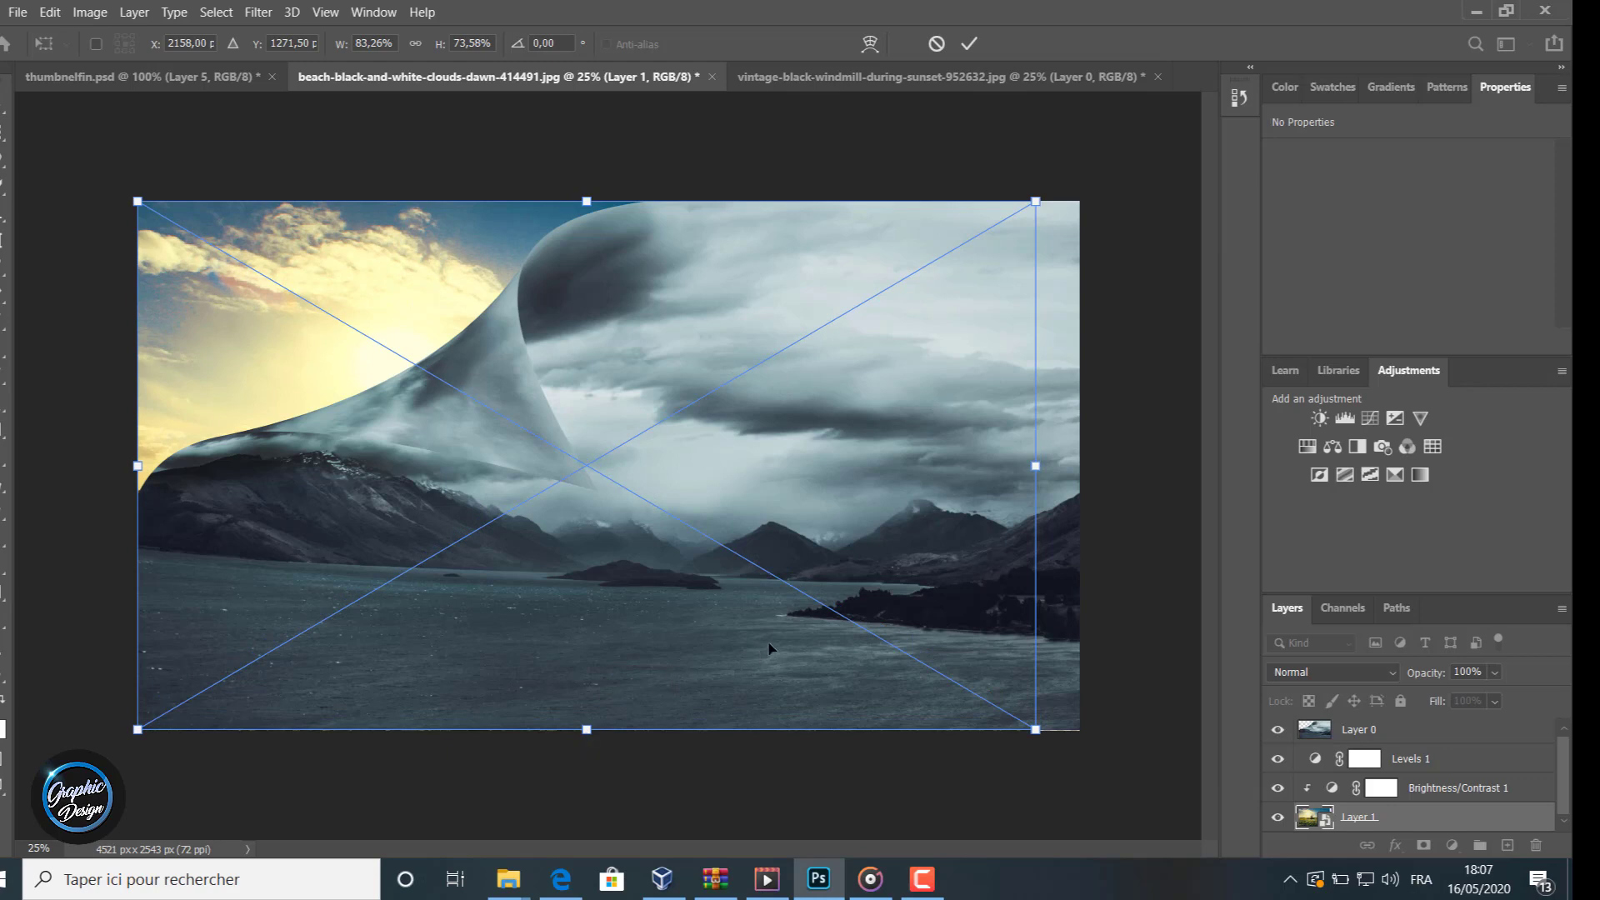
pyautogui.moveTo(364, 250)
pyautogui.mouseDown()
pyautogui.moveTo(358, 206)
pyautogui.moveTo(378, 239)
pyautogui.mouseUp()
# - Refine Layer 1's height, position and left edge to 95.20% by 73.35%, then commit
pyautogui.moveTo(586, 145)
pyautogui.mouseDown()
pyautogui.moveTo(586, 159)
pyautogui.moveTo(586, 145)
pyautogui.mouseUp()
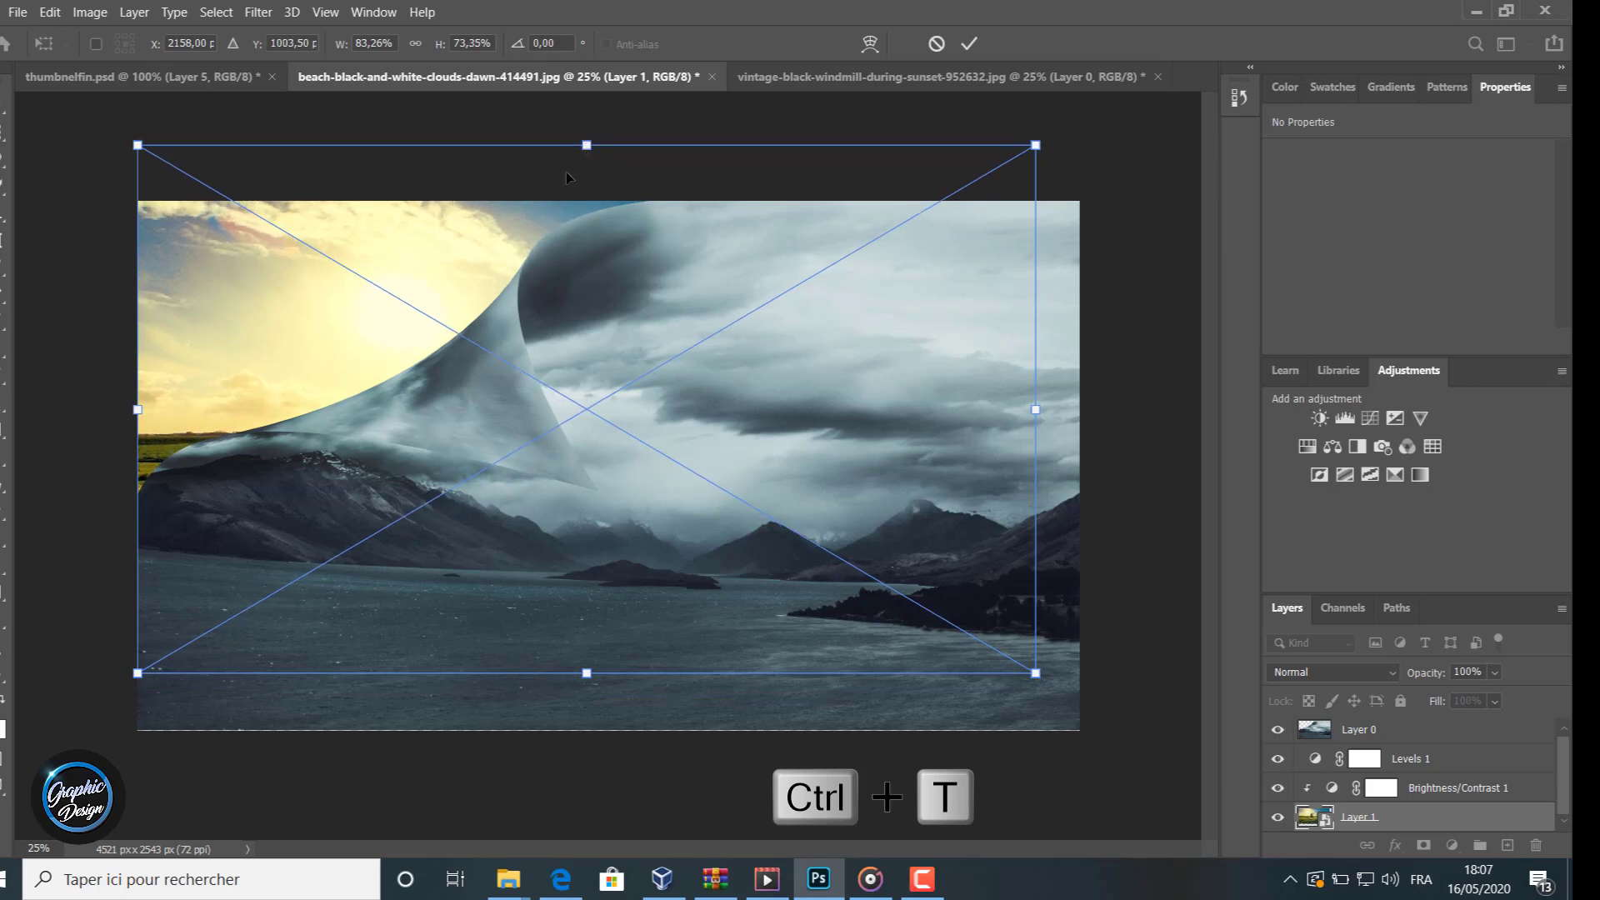
pyautogui.moveTo(467, 234); pyautogui.dragTo(455, 244)
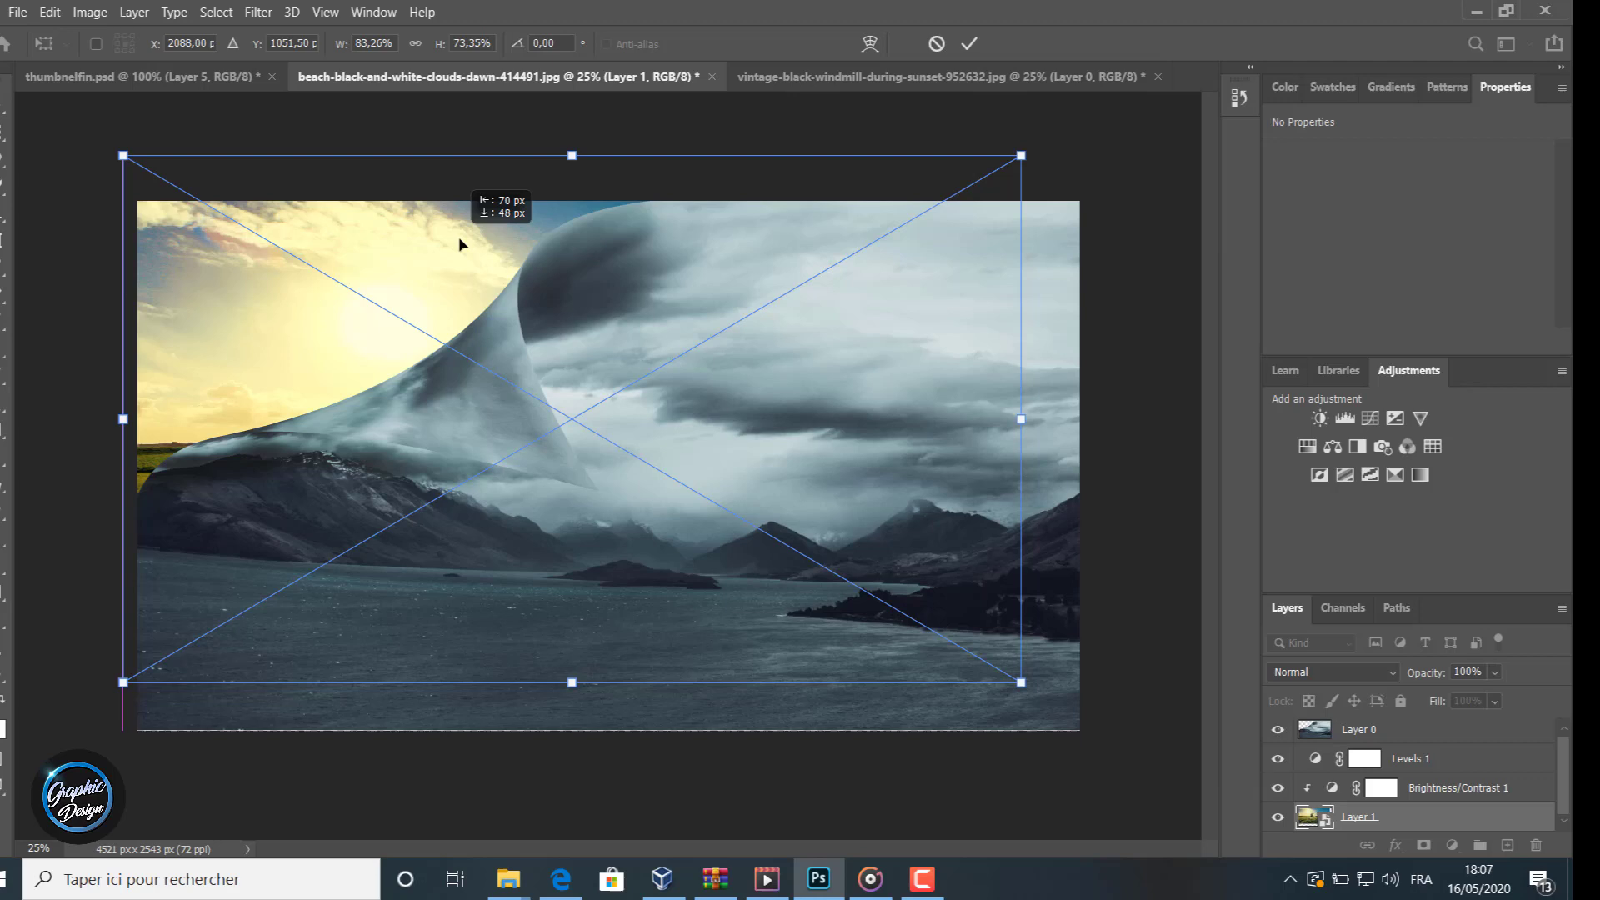
pyautogui.moveTo(459, 244); pyautogui.dragTo(504, 213)
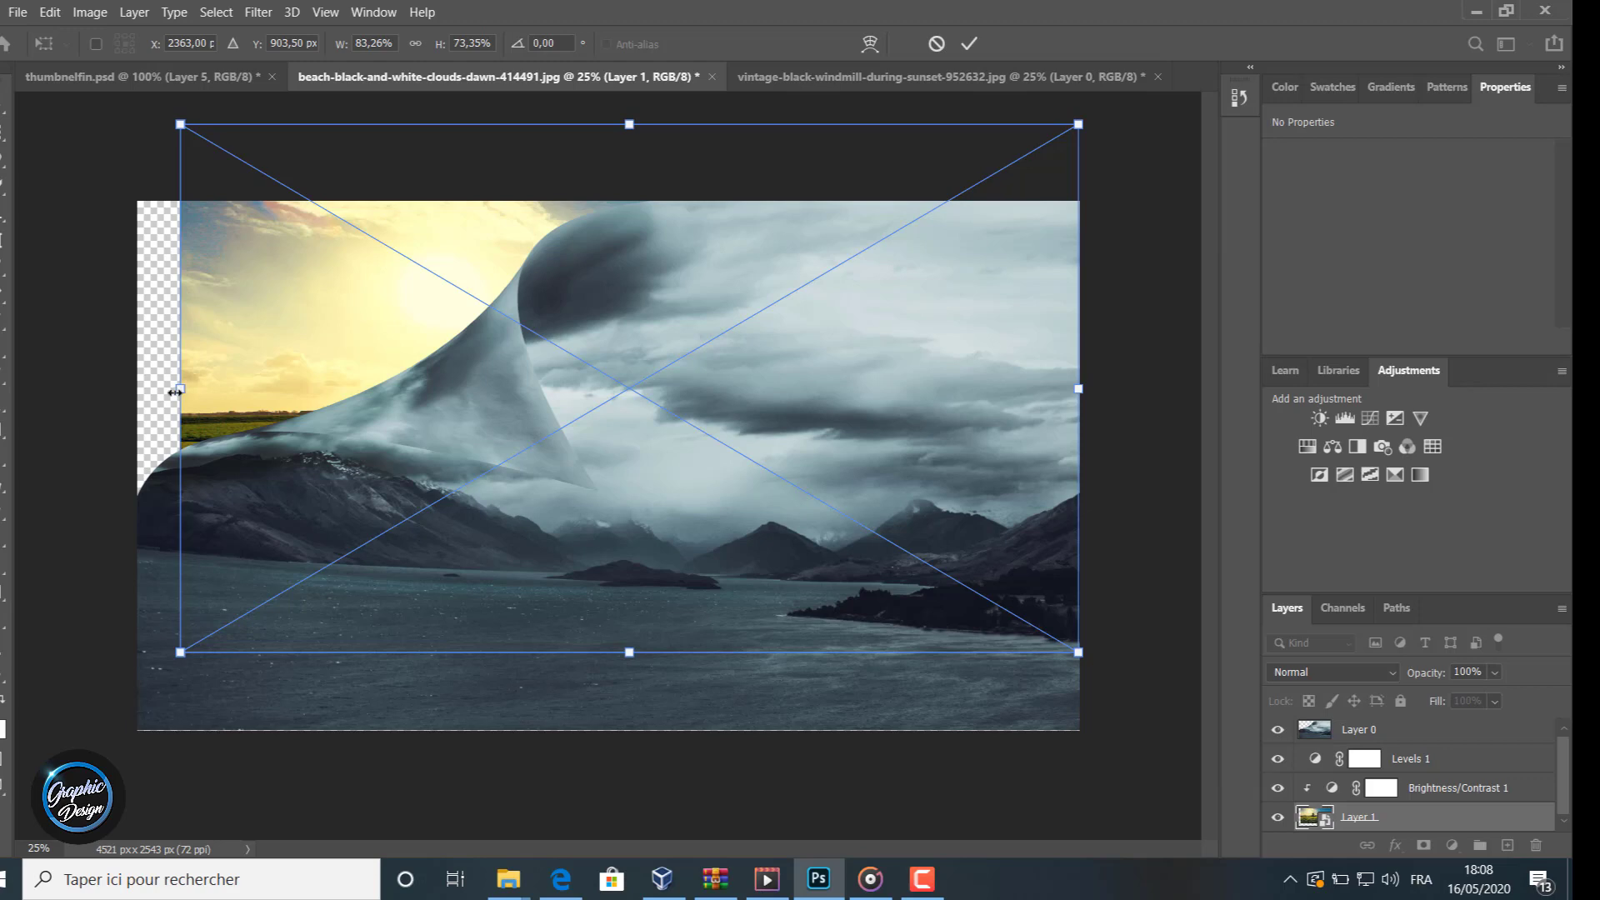
pyautogui.moveTo(175, 391); pyautogui.dragTo(138, 390)
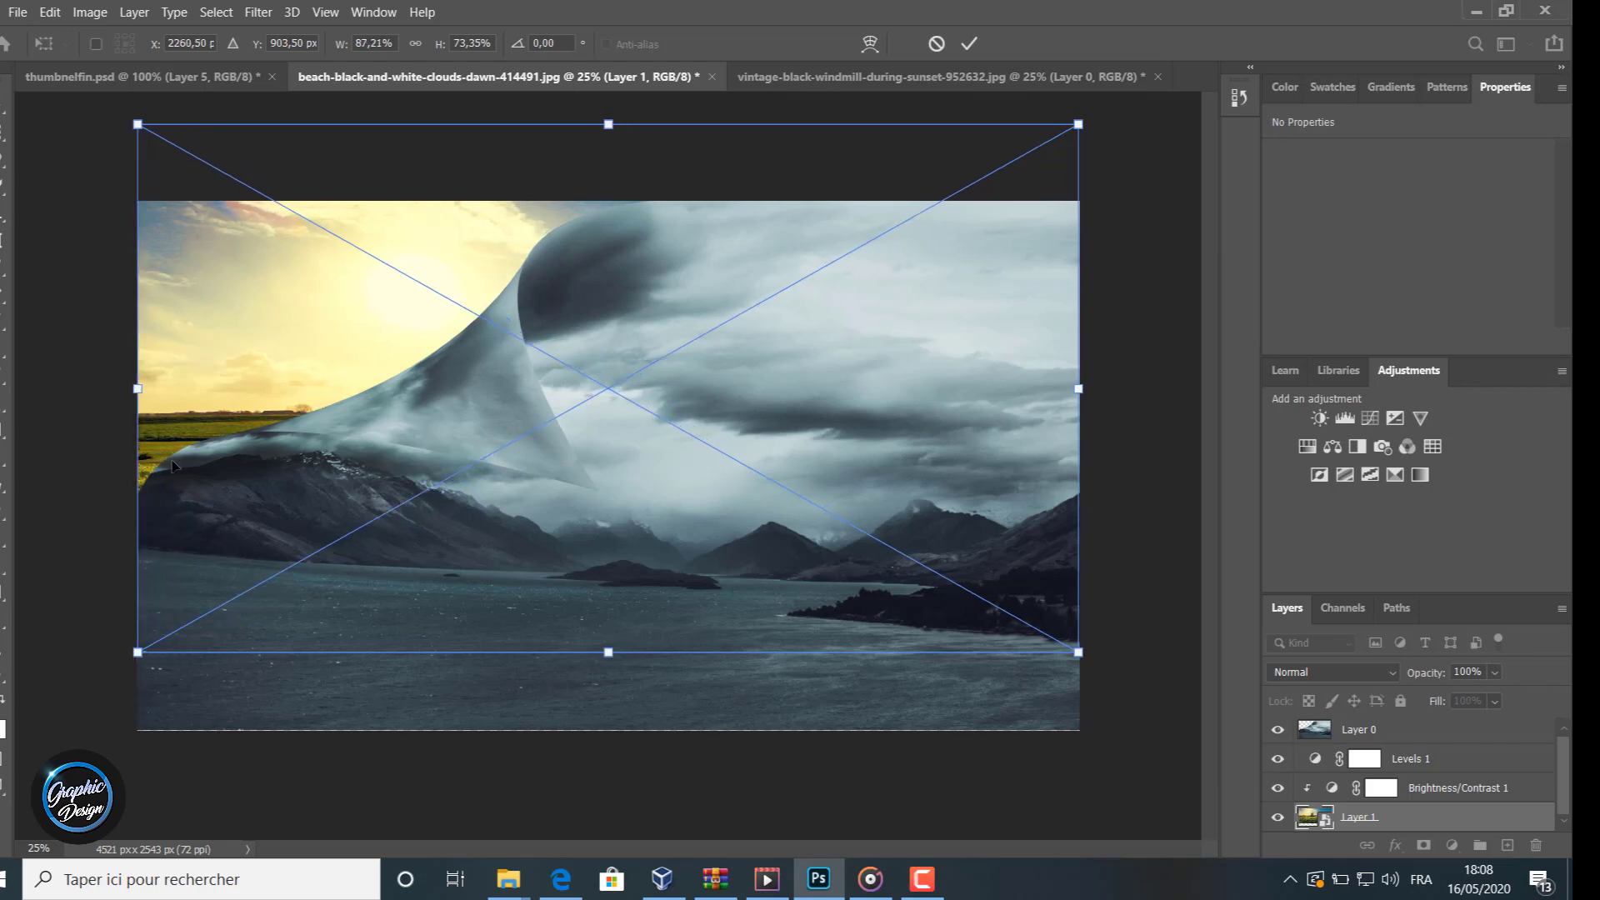
pyautogui.moveTo(434, 273); pyautogui.dragTo(490, 290)
pyautogui.moveTo(347, 300); pyautogui.dragTo(401, 308)
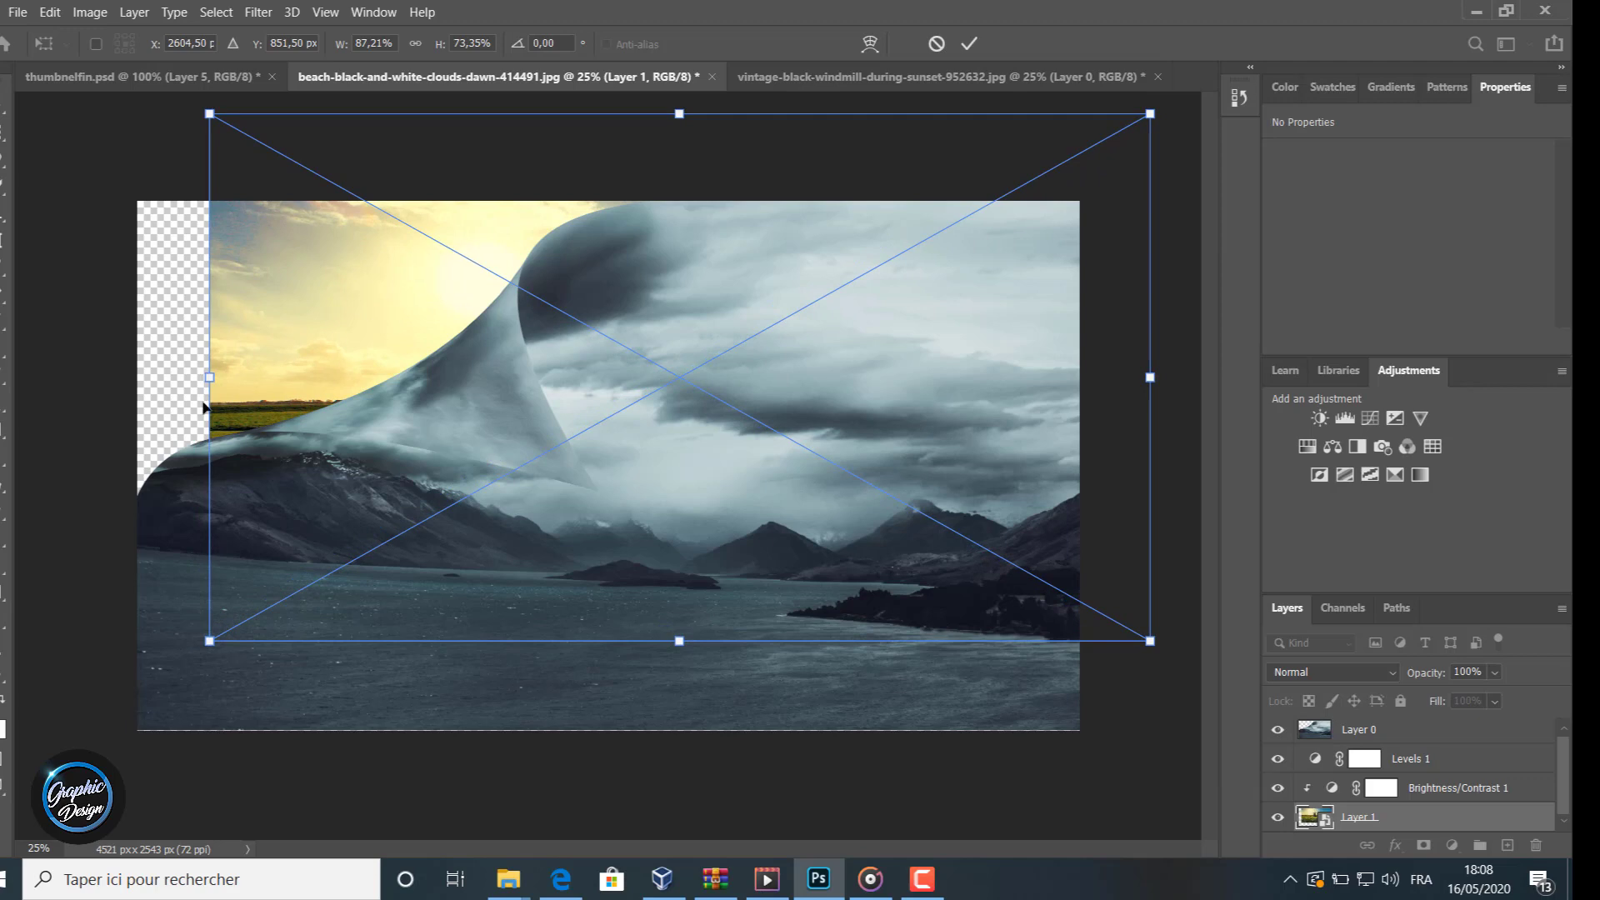
pyautogui.moveTo(209, 377); pyautogui.dragTo(121, 377)
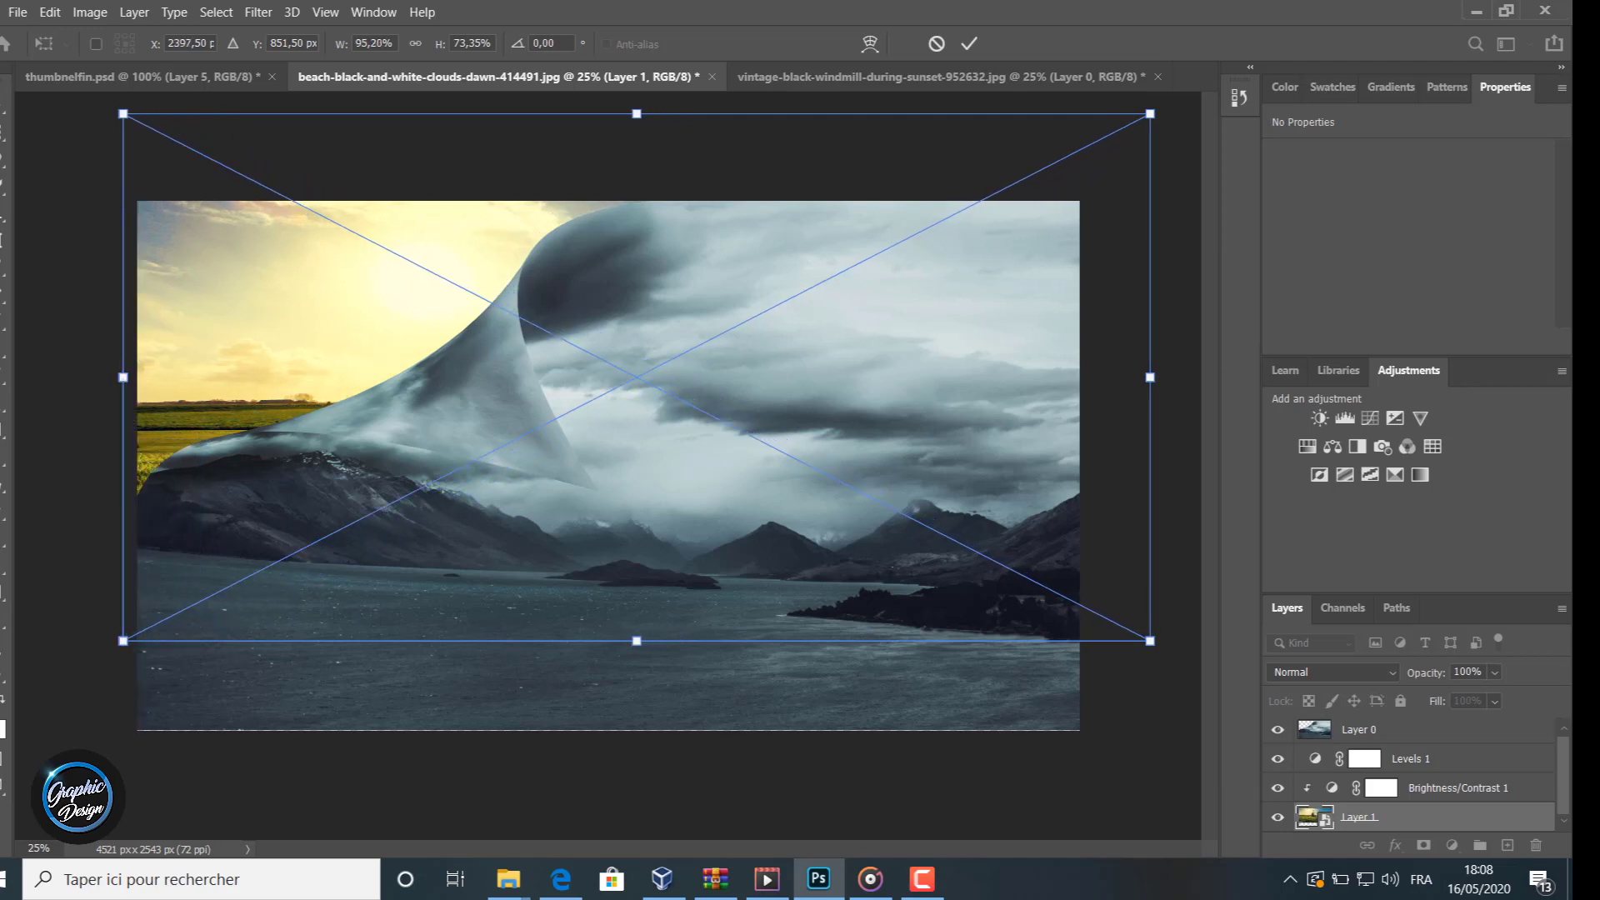
pyautogui.click(968, 45)
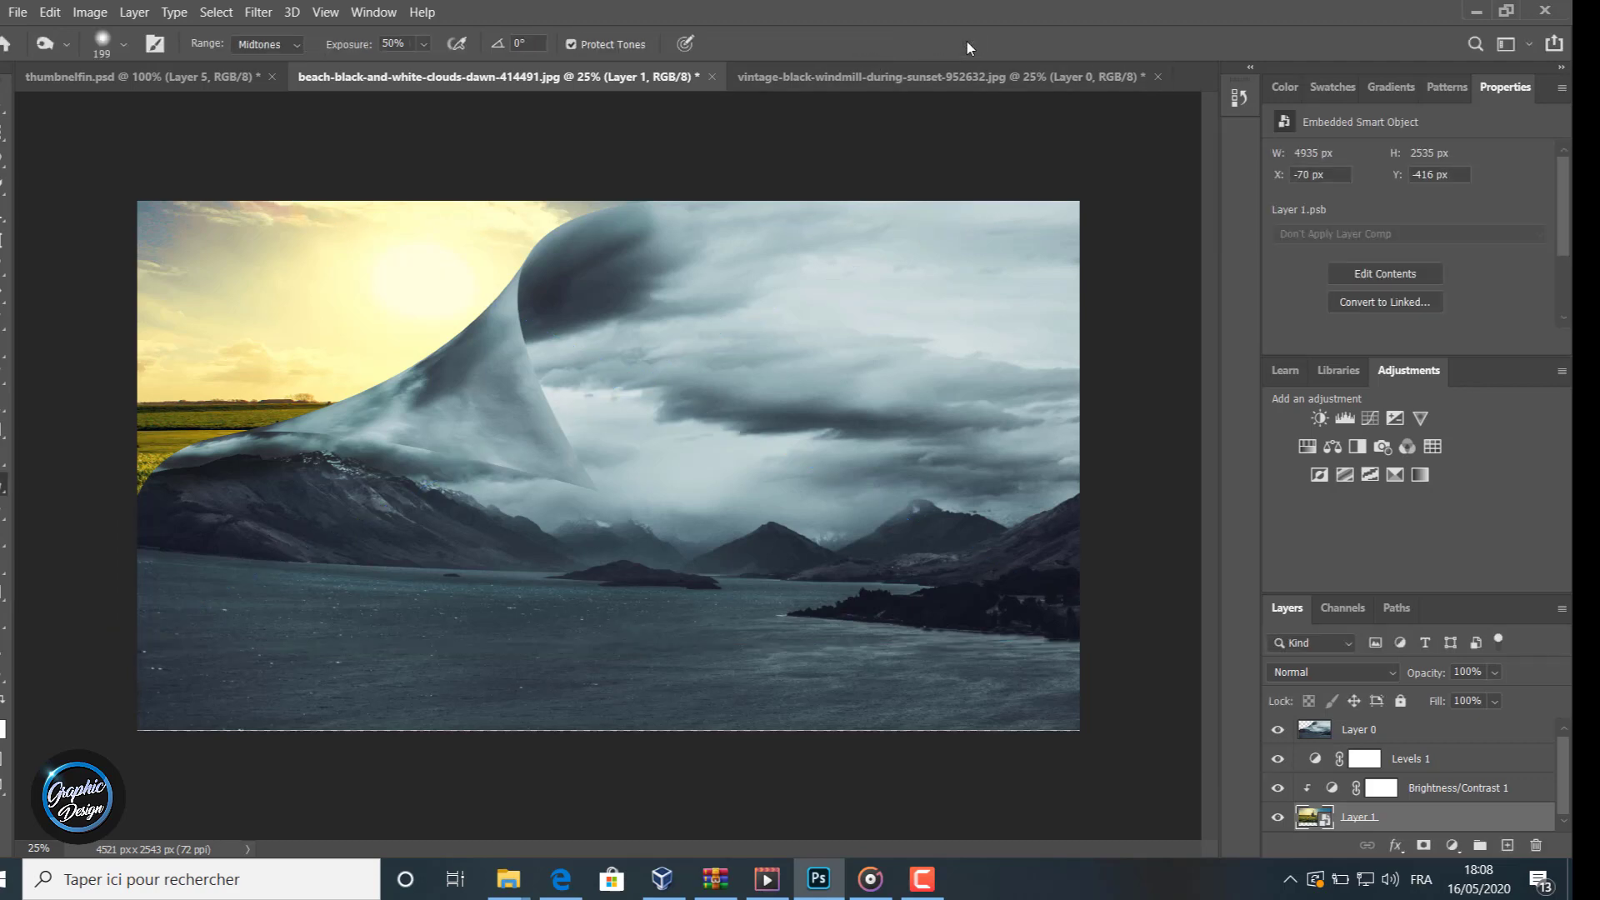
# - Hide the Levels 1 adjustment while keeping Brightness/Contrast 1 visible
pyautogui.click(1278, 760)
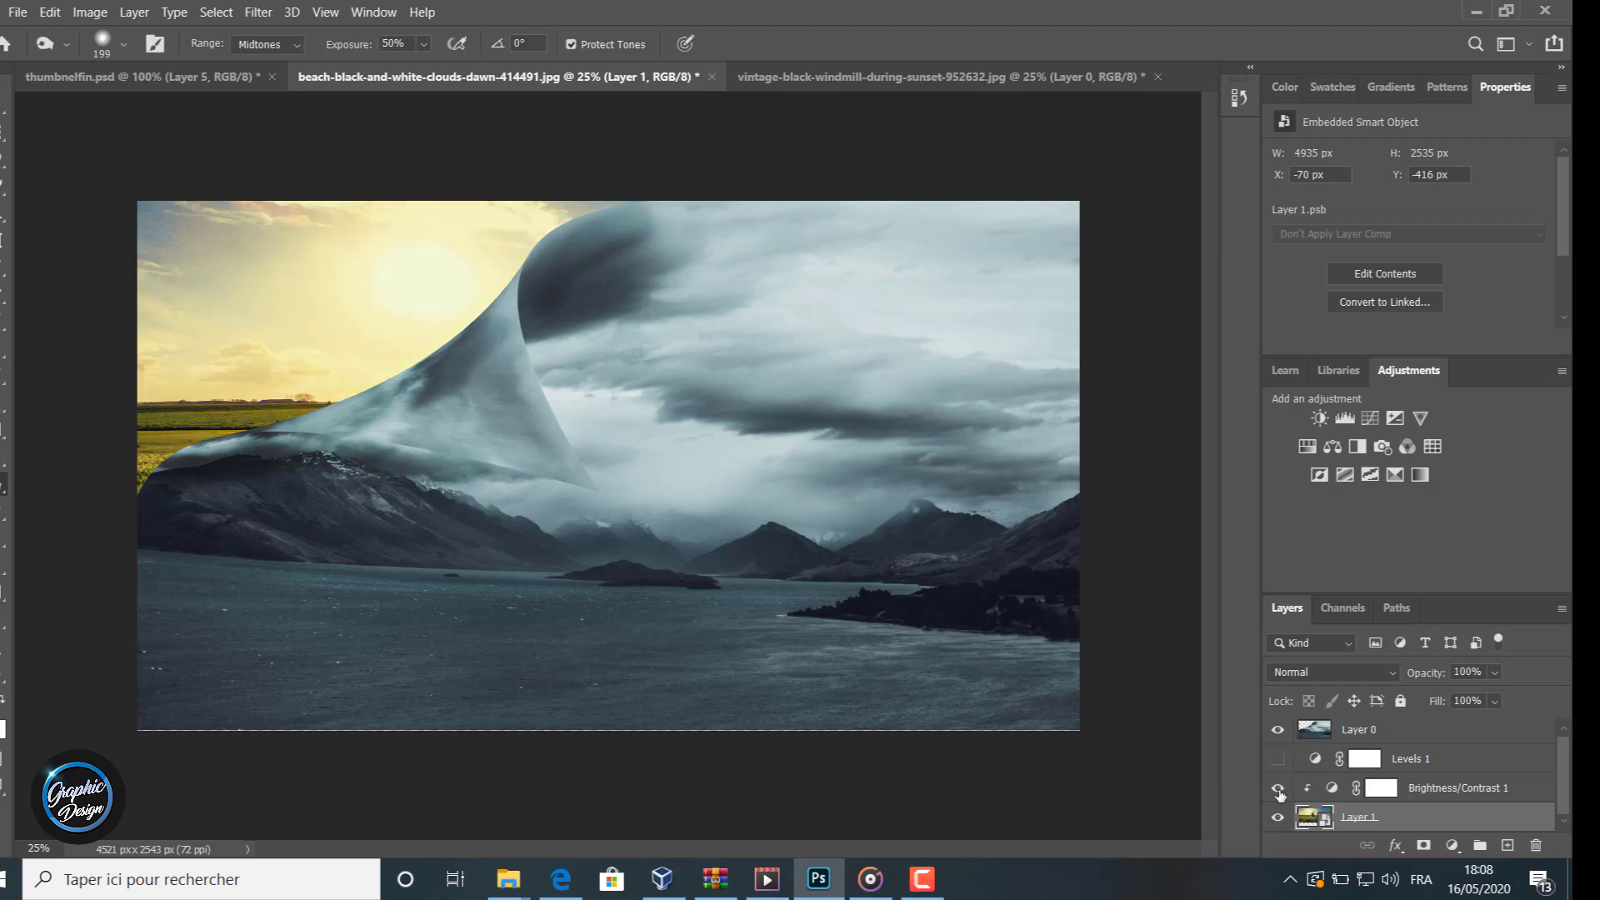
pyautogui.click(1278, 789)
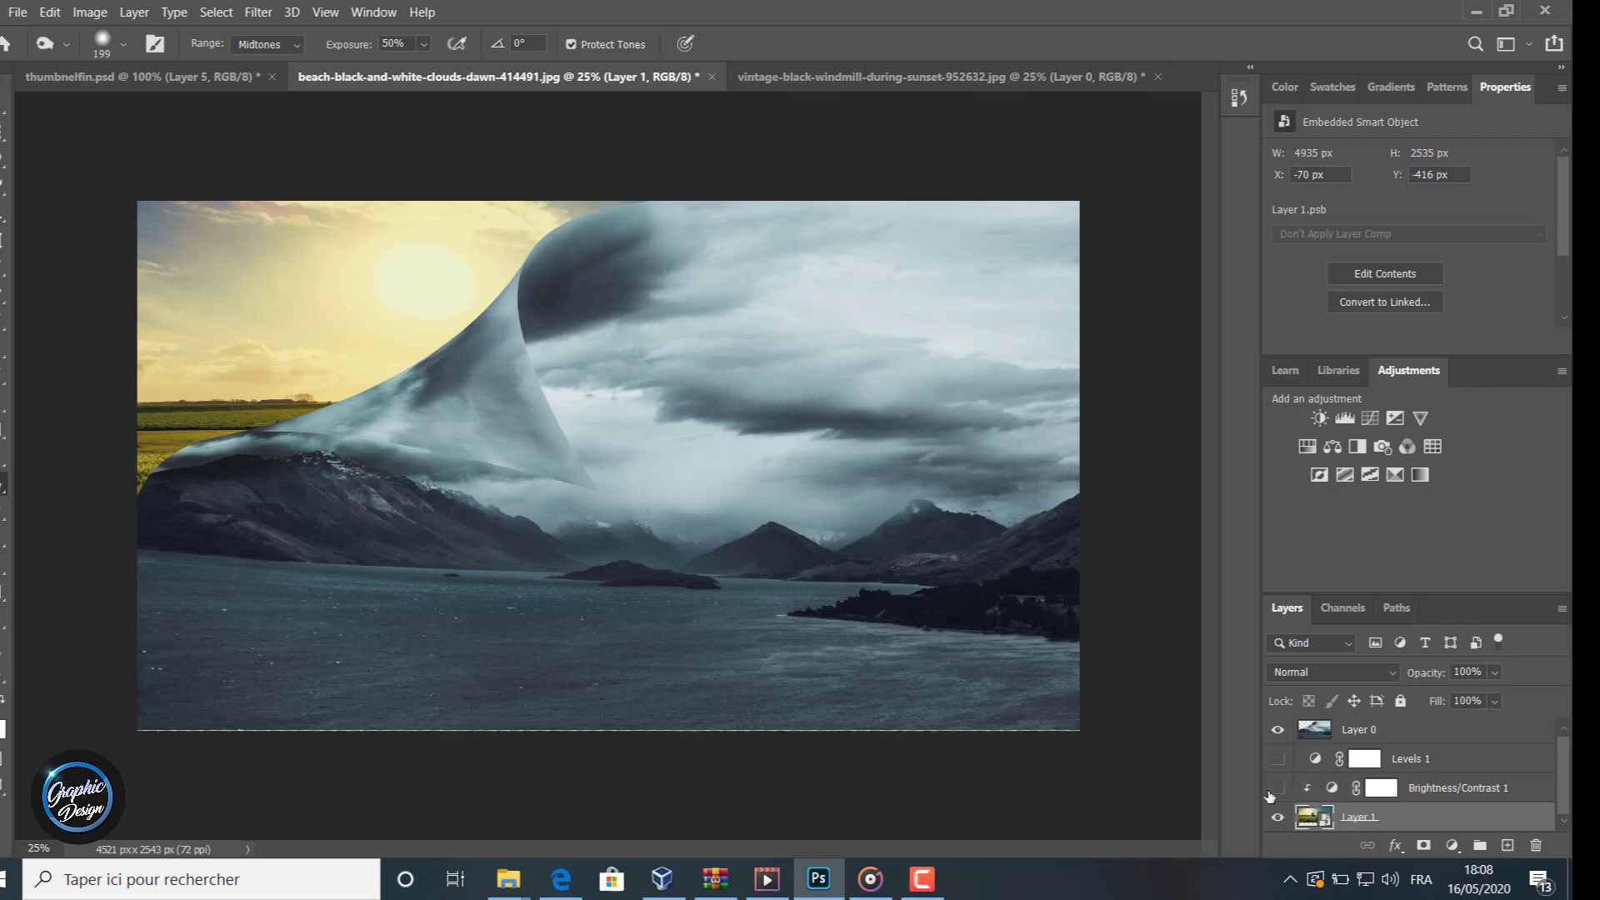
pyautogui.click(1277, 788)
# - Lower the sunset's Brightness/Contrast 1 brightness to -5, then switch to the Move tool
pyautogui.doubleClick(1470, 787)
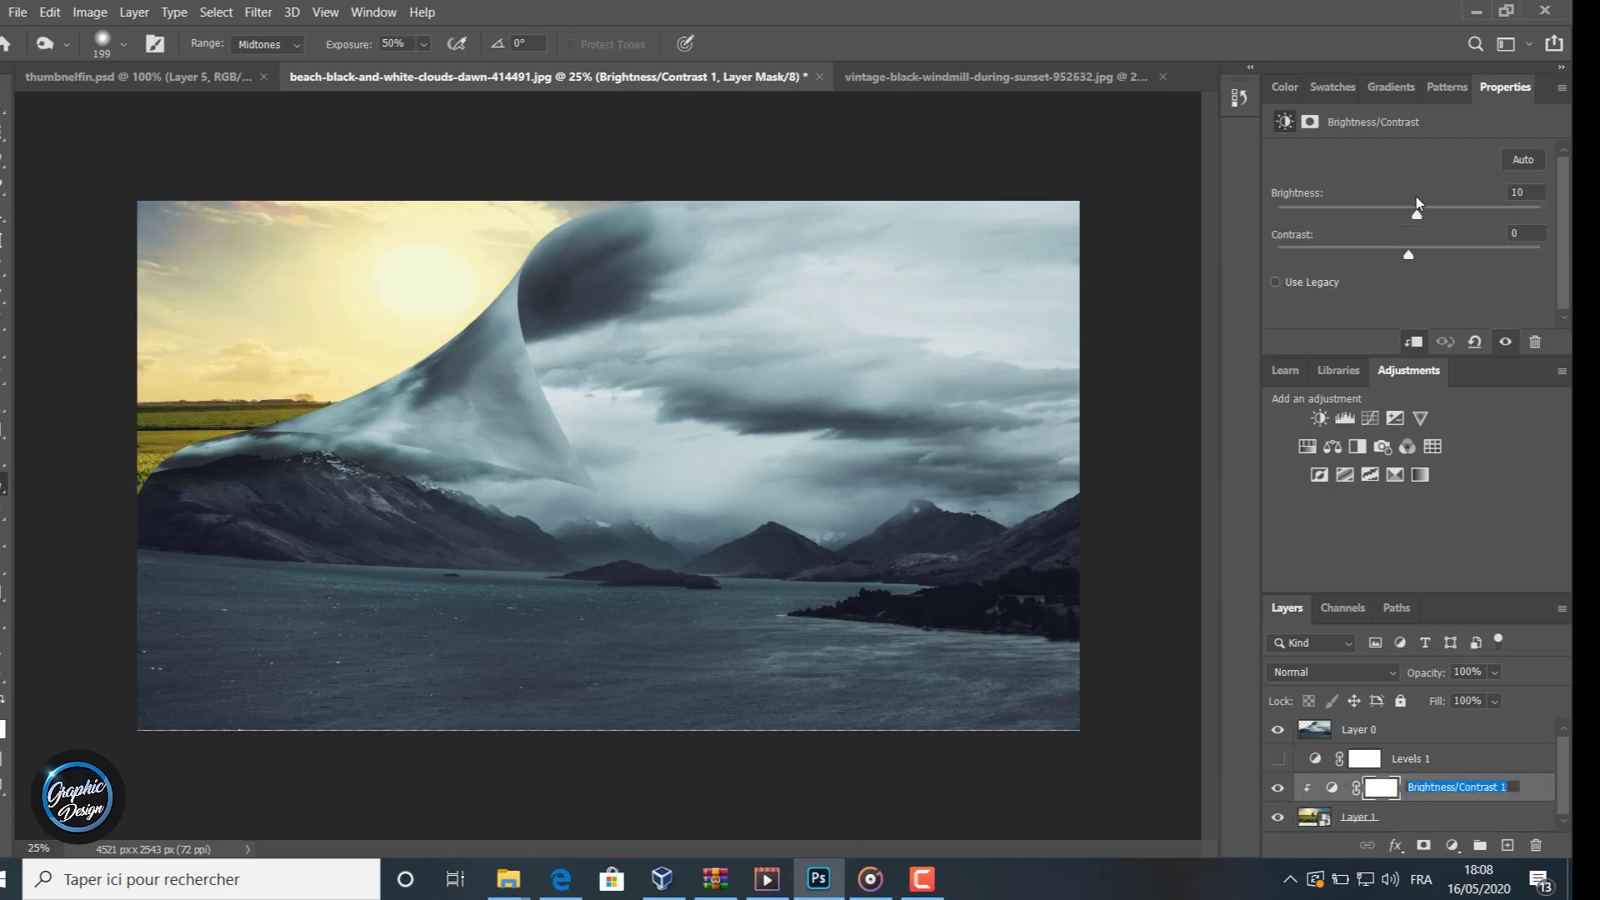
pyautogui.moveTo(1415, 213)
pyautogui.mouseDown()
pyautogui.moveTo(1383, 215)
pyautogui.moveTo(1405, 219)
pyautogui.mouseUp()
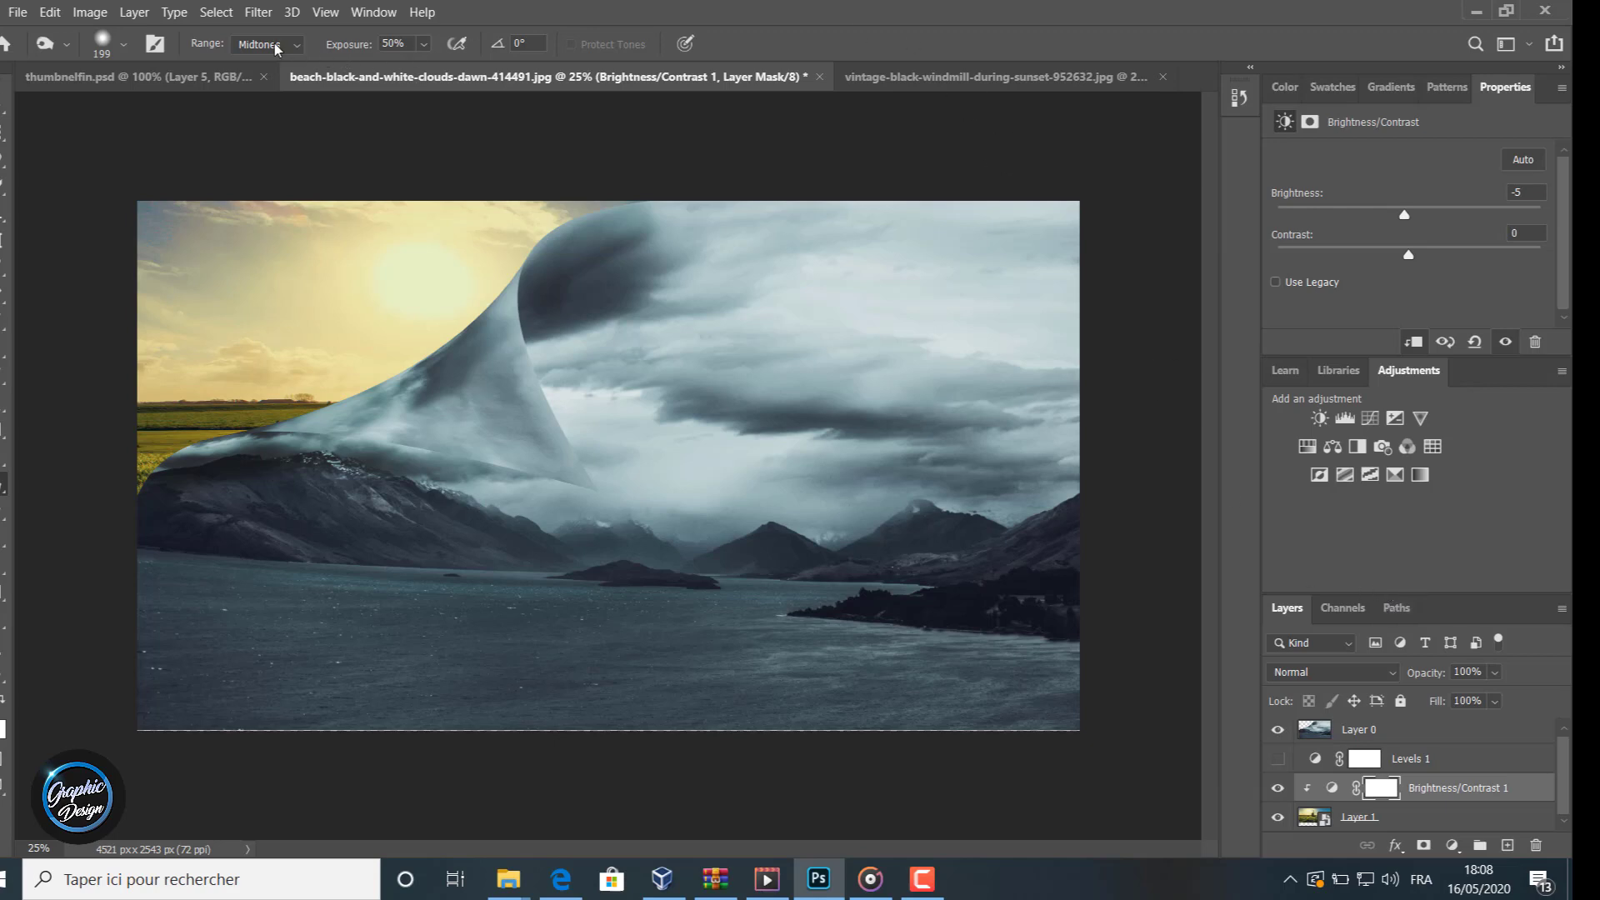
pyautogui.click(3, 104)
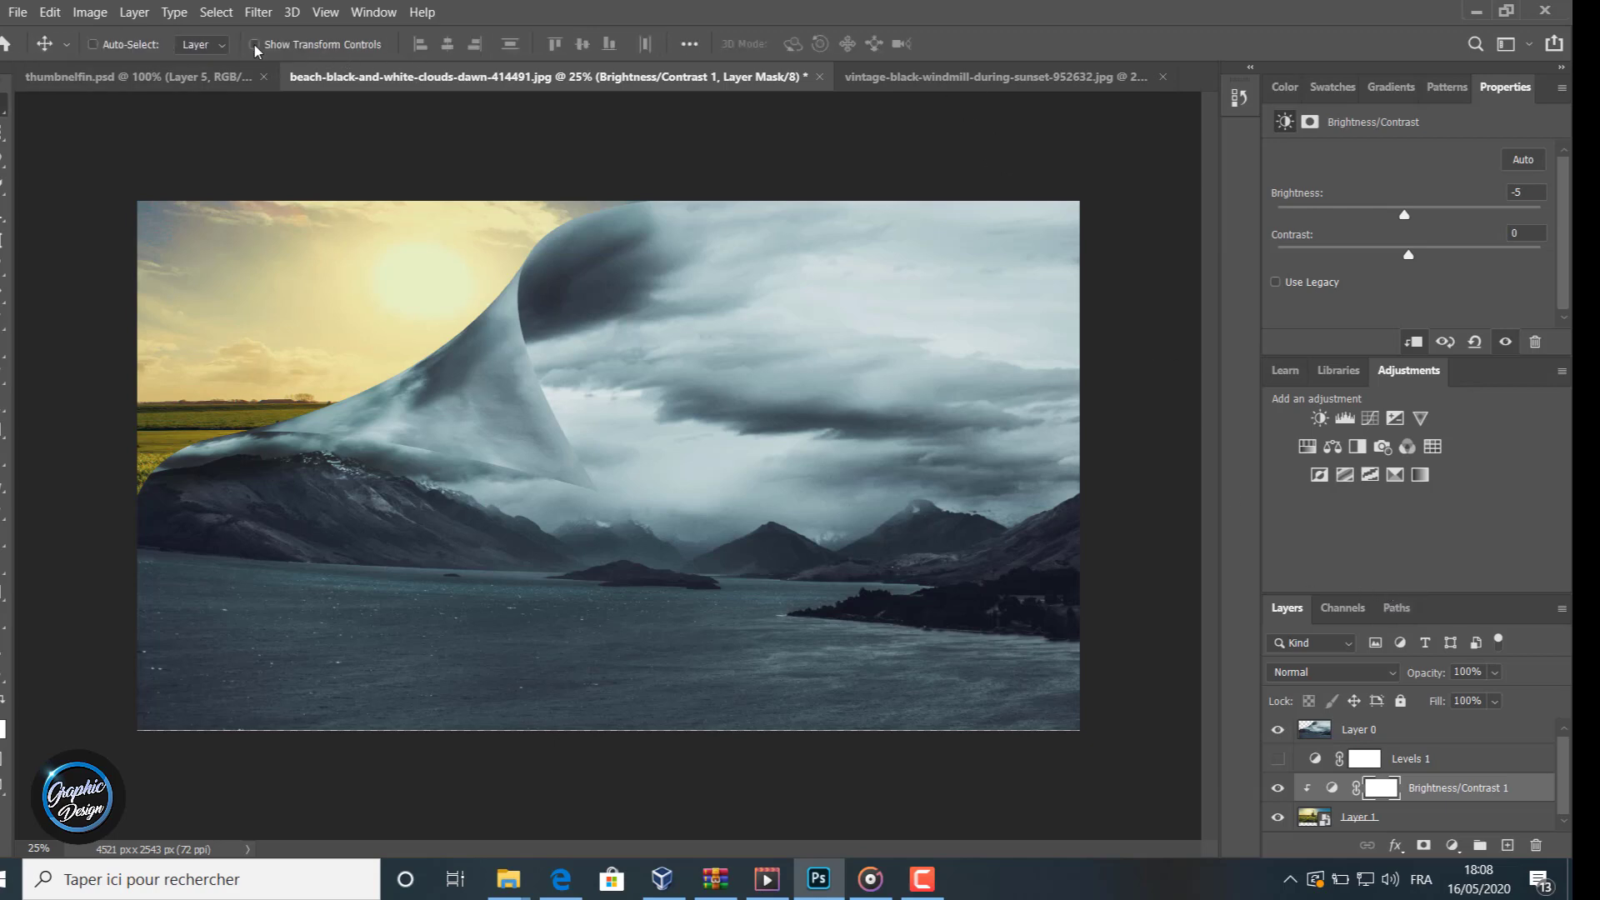